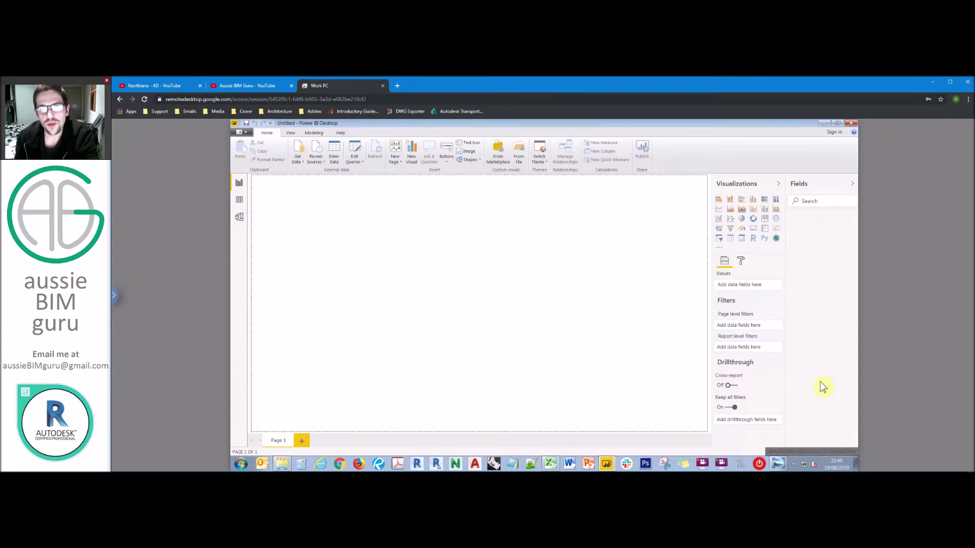
Step: Open the Dynamo sensor naming image and examine the nodes that build the level names, from the range code block through List.Flatten
{"action": "left_click", "coordinate": [777, 464]}
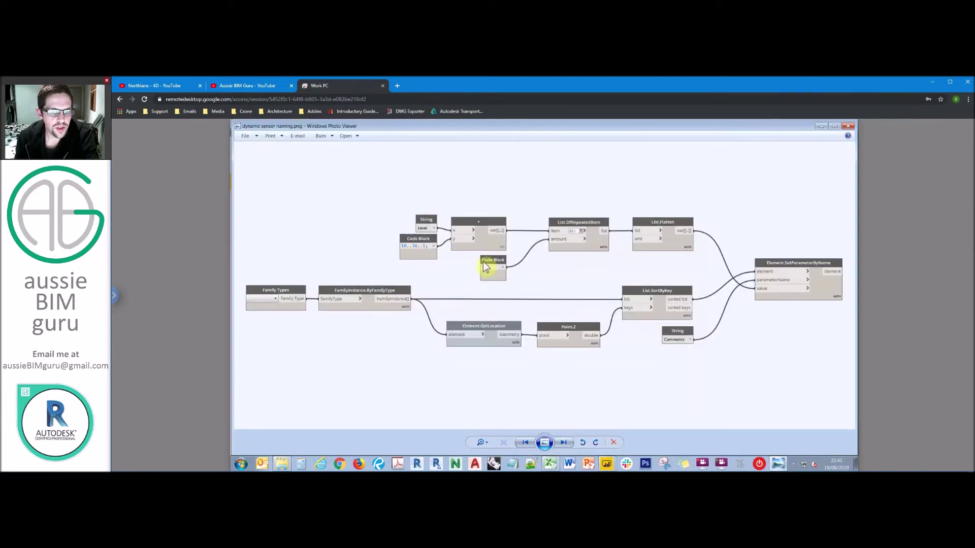
{"action": "left_click", "coordinate": [480, 442]}
{"action": "mouse_move", "coordinate": [483, 444]}
{"action": "left_mouse_down"}
{"action": "mouse_move", "coordinate": [483, 429]}
{"action": "mouse_move", "coordinate": [483, 438]}
{"action": "left_mouse_up"}
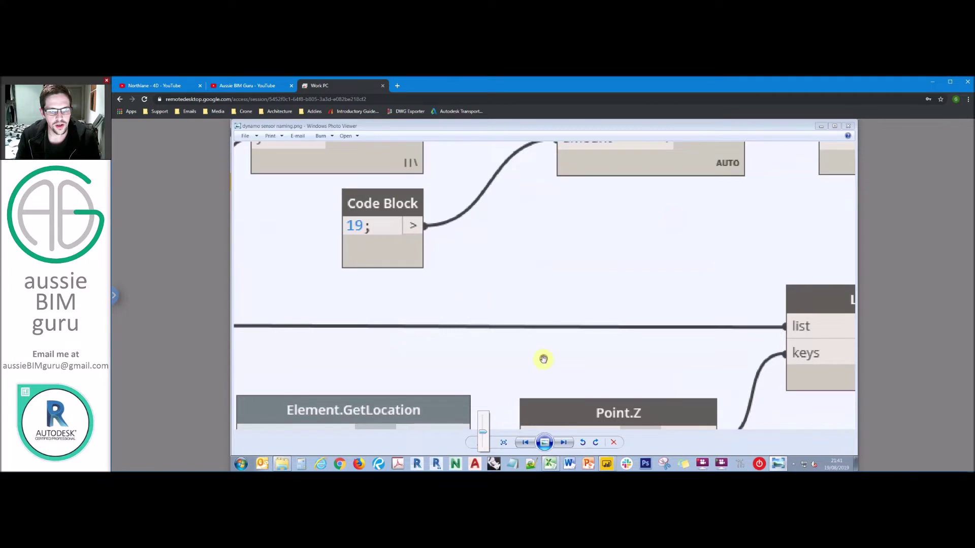
{"action": "scroll", "coordinate": [543, 359], "scroll_direction": "down", "scroll_amount": 2}
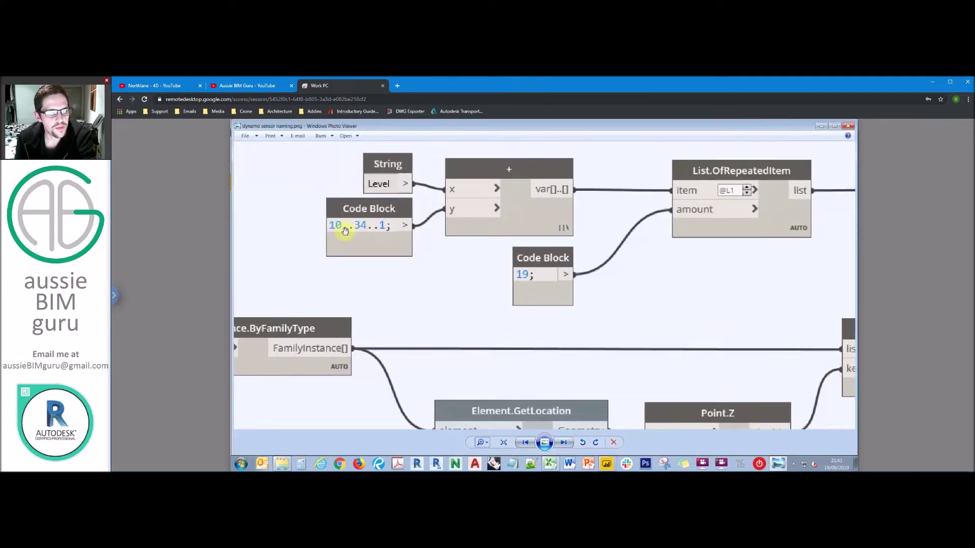
{"action": "left_click_drag", "start_coordinate": [486, 274], "coordinate": [405, 281]}
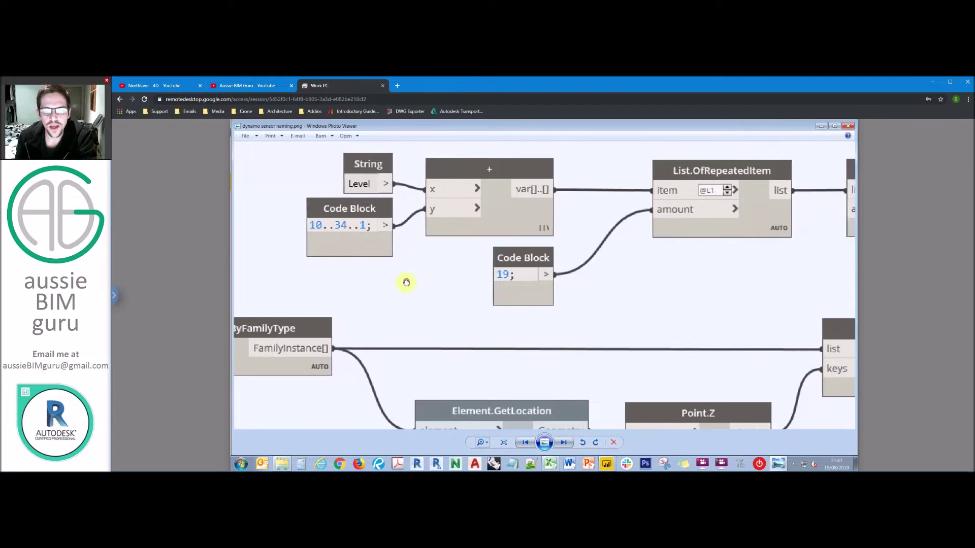
{"action": "left_click_drag", "start_coordinate": [659, 269], "coordinate": [446, 289]}
{"action": "left_click_drag", "start_coordinate": [668, 200], "coordinate": [521, 203]}
{"action": "left_click_drag", "start_coordinate": [604, 203], "coordinate": [478, 208]}
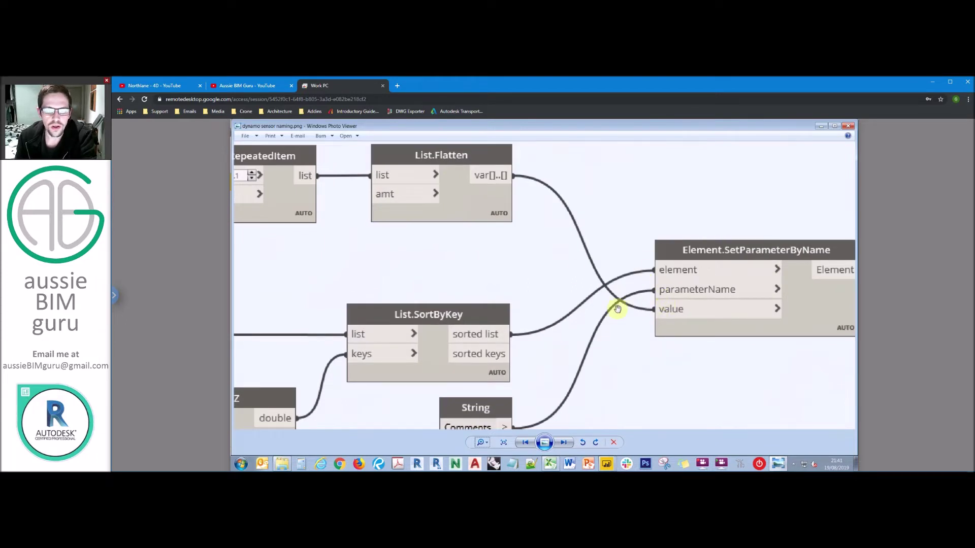
Step: Examine the Dynamo branch that sorts family instances by their Z location and feeds Element.SetParameterByName with the Comments parameter
{"action": "left_click_drag", "start_coordinate": [497, 252], "coordinate": [599, 244]}
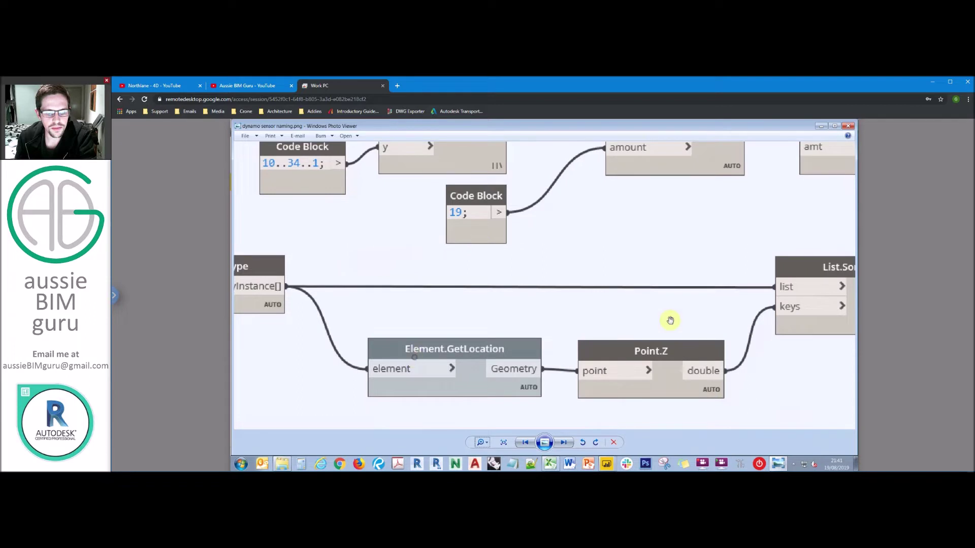
{"action": "left_click_drag", "start_coordinate": [580, 296], "coordinate": [507, 246]}
{"action": "left_click_drag", "start_coordinate": [581, 243], "coordinate": [483, 333]}
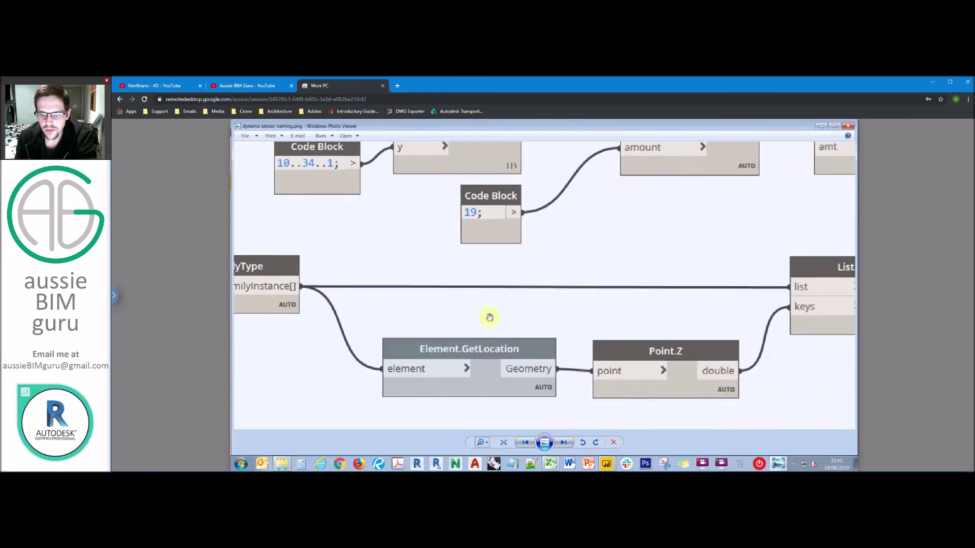
{"action": "left_click_drag", "start_coordinate": [561, 305], "coordinate": [364, 290]}
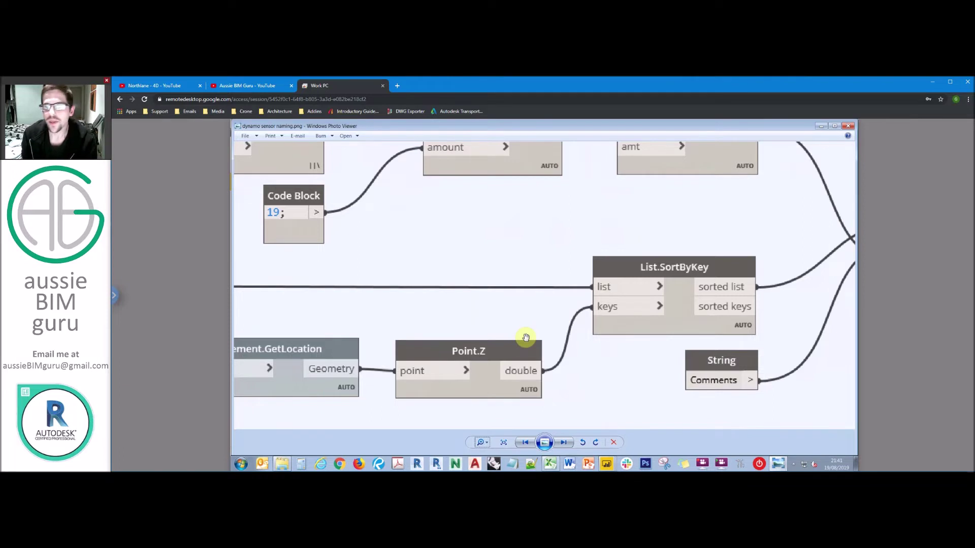
{"action": "left_click_drag", "start_coordinate": [654, 235], "coordinate": [386, 259]}
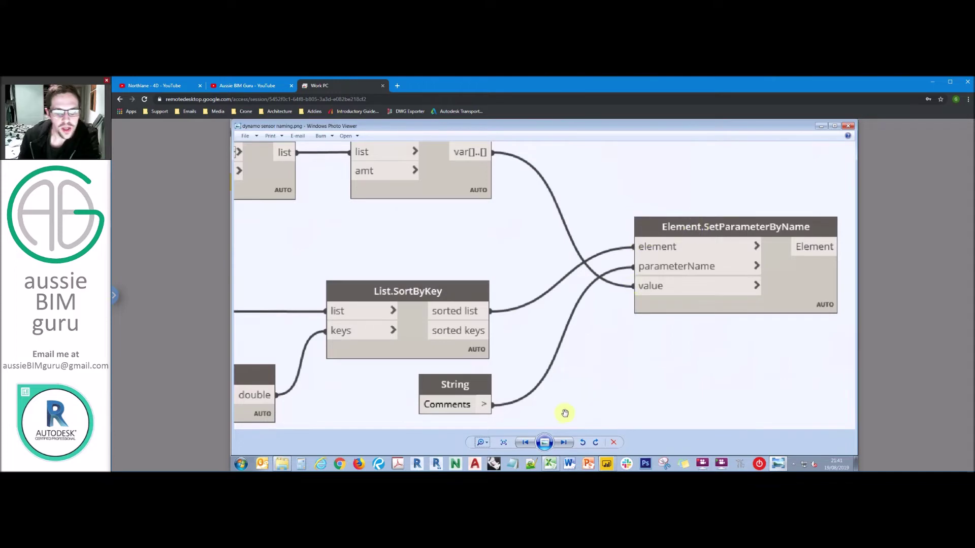
Step: Switch to the Sample data workbook in Excel and review the Level and Program columns on Sheet1
{"action": "left_click", "coordinate": [551, 463]}
{"action": "left_click", "coordinate": [385, 281]}
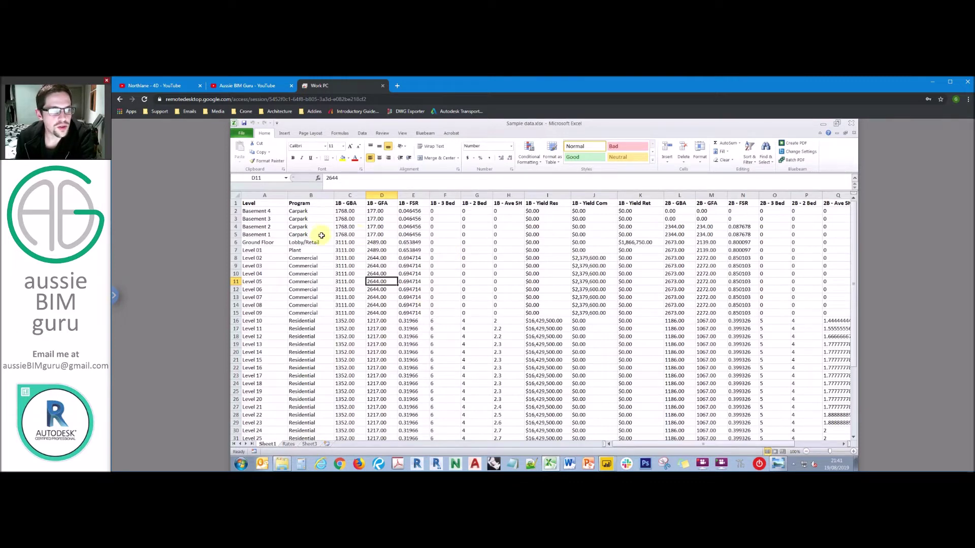
{"action": "left_click", "coordinate": [269, 190]}
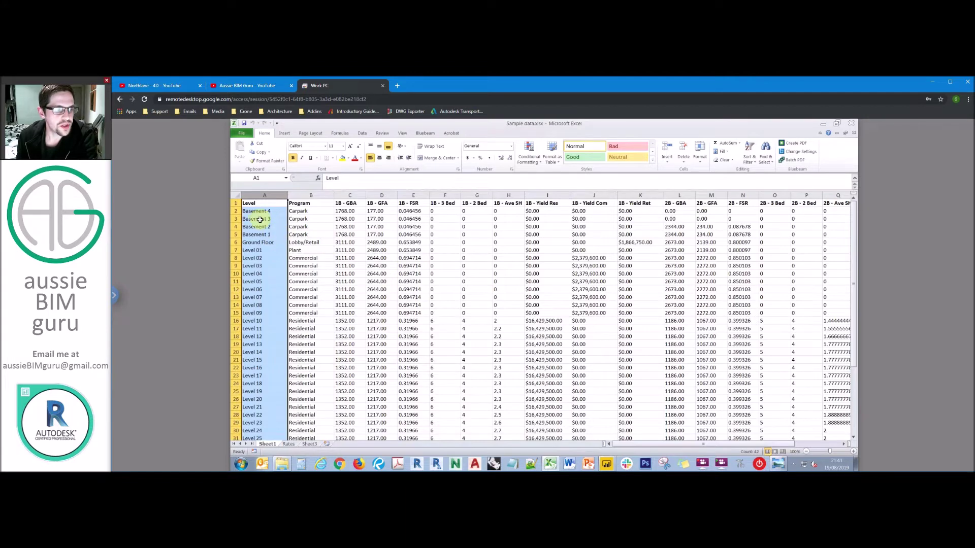
{"action": "scroll", "coordinate": [269, 248], "scroll_direction": "down", "scroll_amount": 4}
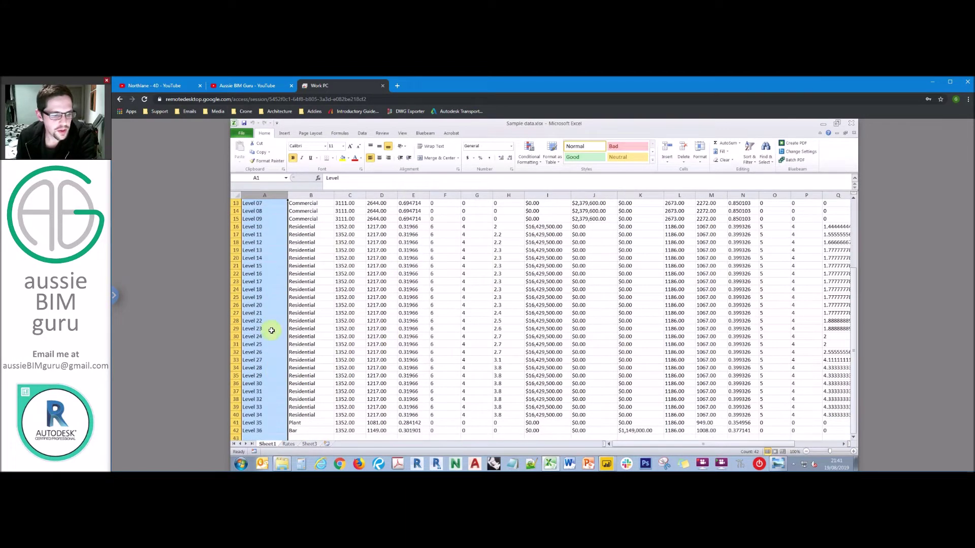
{"action": "scroll", "coordinate": [273, 325], "scroll_direction": "up", "scroll_amount": 4}
{"action": "left_click", "coordinate": [265, 212]}
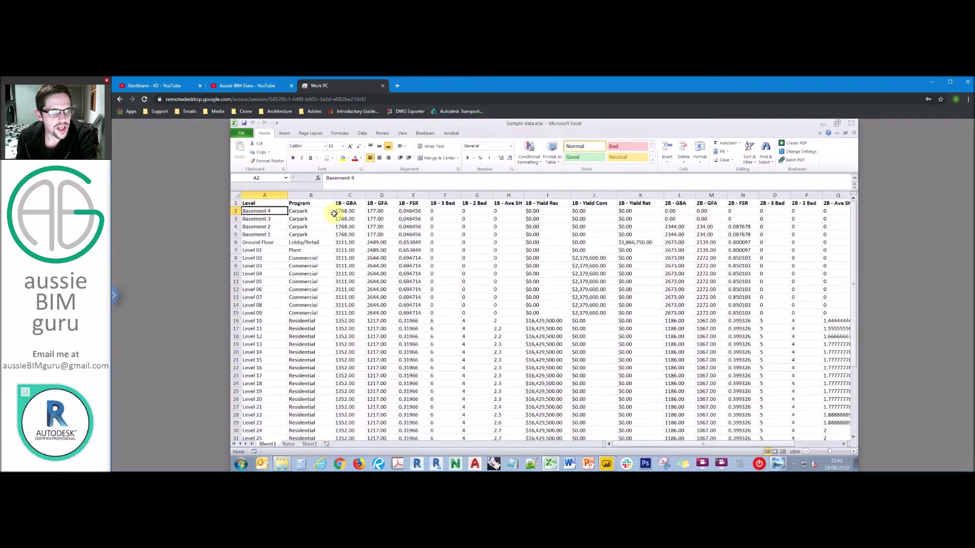
{"action": "left_click", "coordinate": [312, 212]}
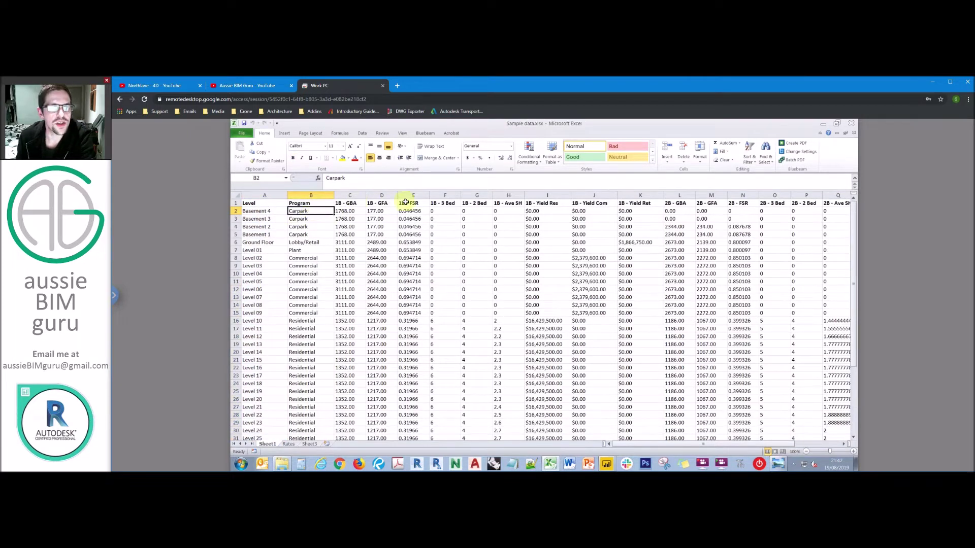
{"action": "left_click", "coordinate": [442, 212]}
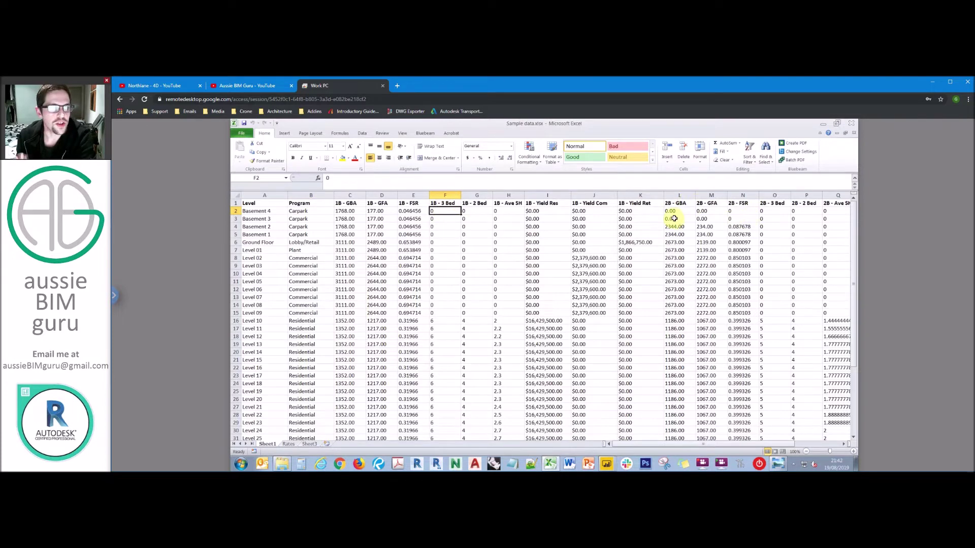
{"action": "left_click", "coordinate": [314, 226]}
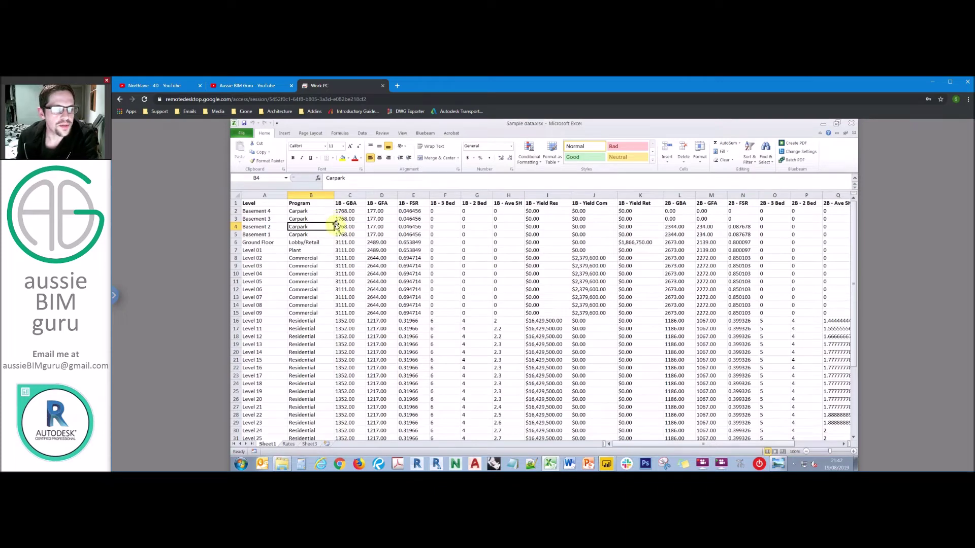
{"action": "left_click", "coordinate": [311, 210]}
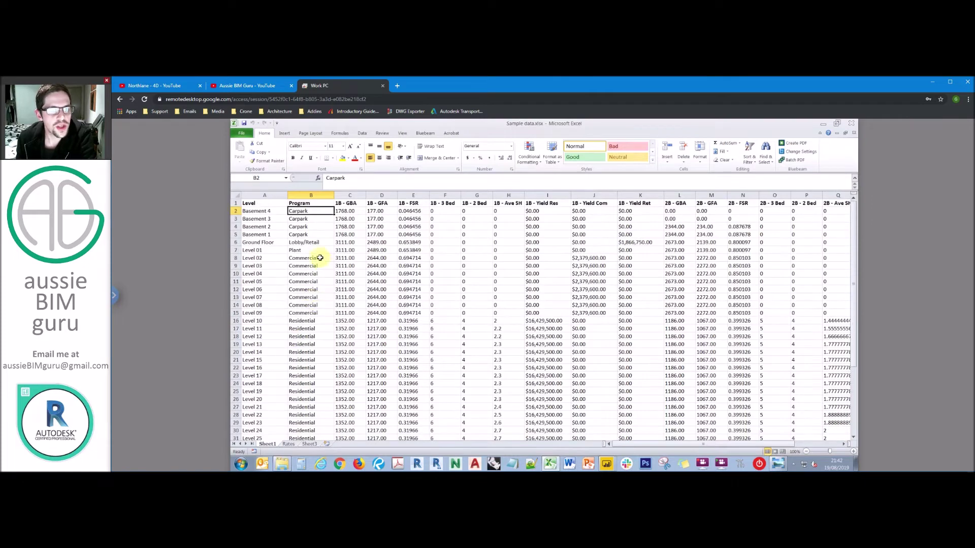
Step: Review the building 1B column headers on Sheet1, from GBA, GFA and FSR through the bedroom, Ave SH and residential yield columns
{"action": "left_click", "coordinate": [347, 237]}
{"action": "left_click", "coordinate": [350, 203]}
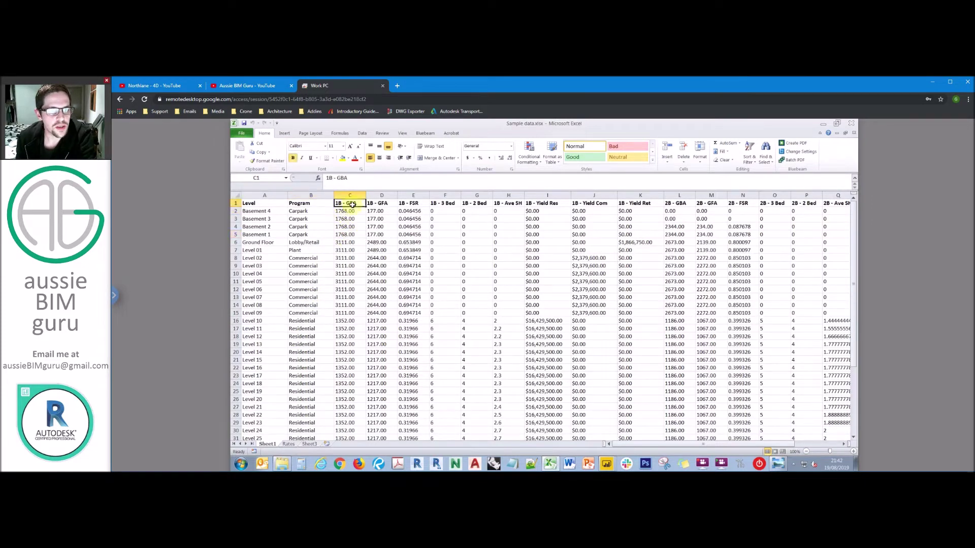
{"action": "left_click", "coordinate": [385, 203]}
{"action": "left_click", "coordinate": [422, 203]}
{"action": "left_click", "coordinate": [446, 203]}
{"action": "left_click", "coordinate": [479, 203]}
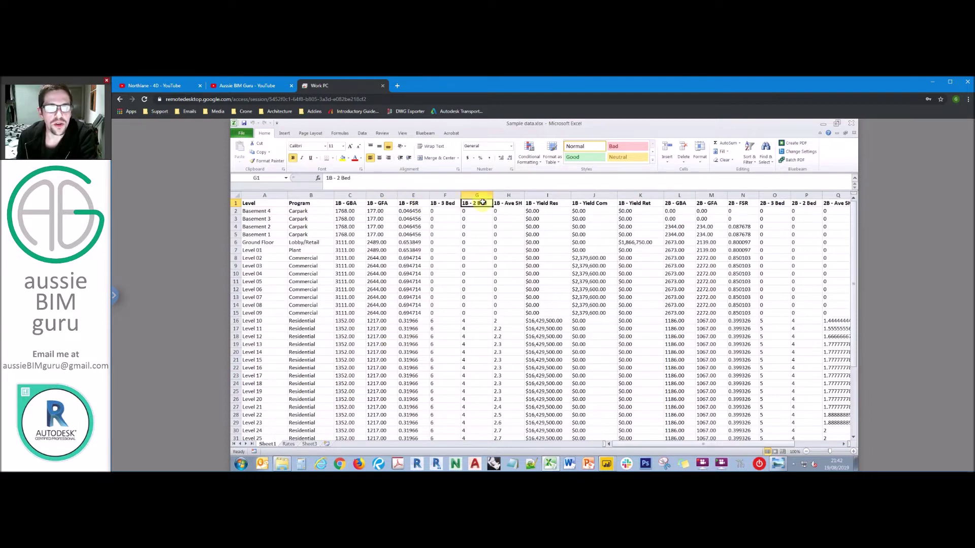
{"action": "left_click", "coordinate": [506, 204]}
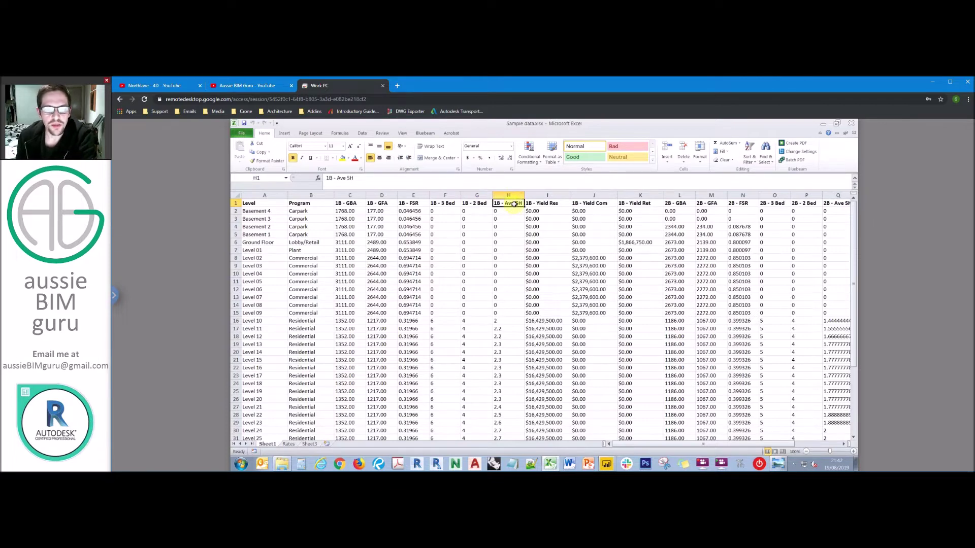
{"action": "left_click", "coordinate": [547, 204]}
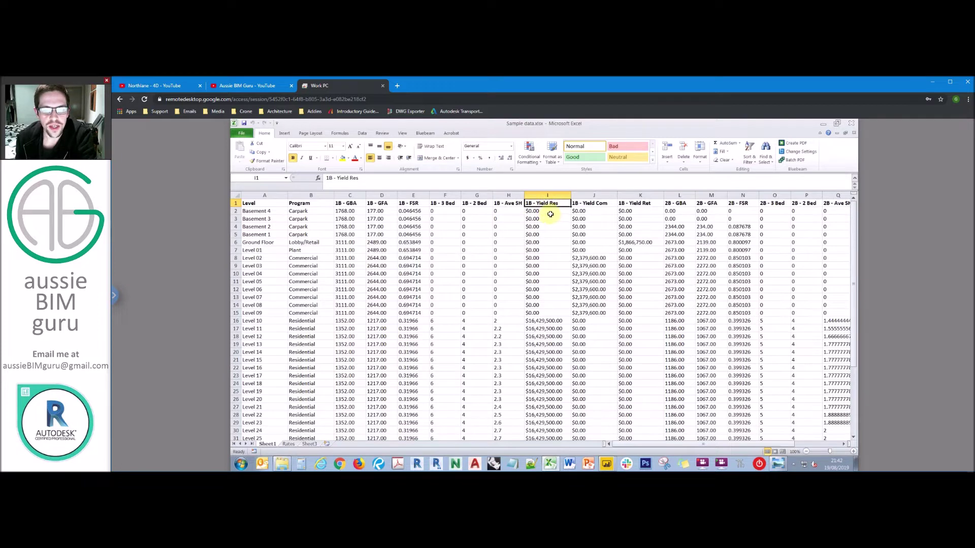
Step: Inspect the Level 10 residential yield formula in building 1B and the per-square-metre rates it draws on in the Rates sheet
{"action": "left_click", "coordinate": [547, 319]}
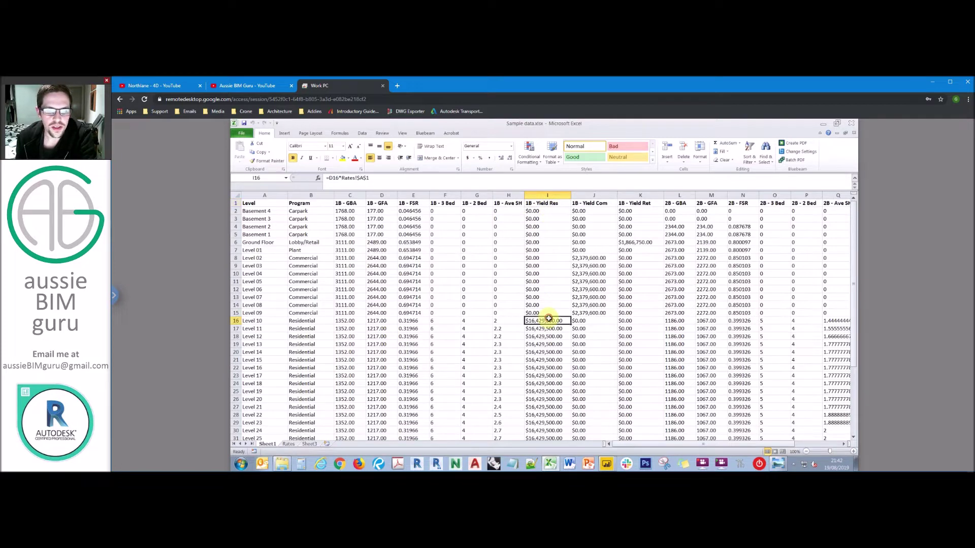
{"action": "left_click", "coordinate": [289, 445]}
{"action": "left_click", "coordinate": [325, 321]}
{"action": "left_click", "coordinate": [304, 279]}
{"action": "left_click", "coordinate": [250, 202]}
{"action": "left_click", "coordinate": [283, 203]}
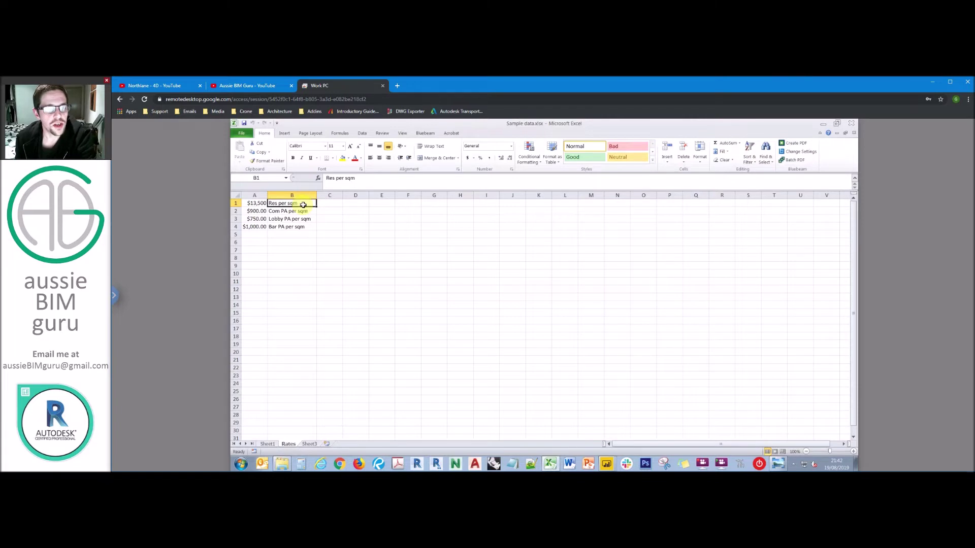
{"action": "left_click", "coordinate": [304, 211]}
{"action": "left_click", "coordinate": [303, 219]}
{"action": "left_click", "coordinate": [303, 227]}
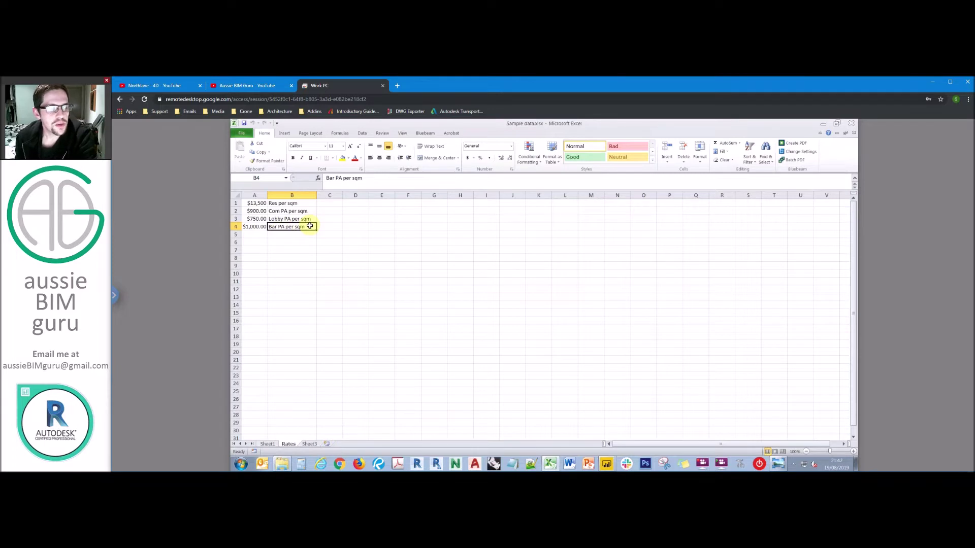
{"action": "left_click", "coordinate": [299, 243]}
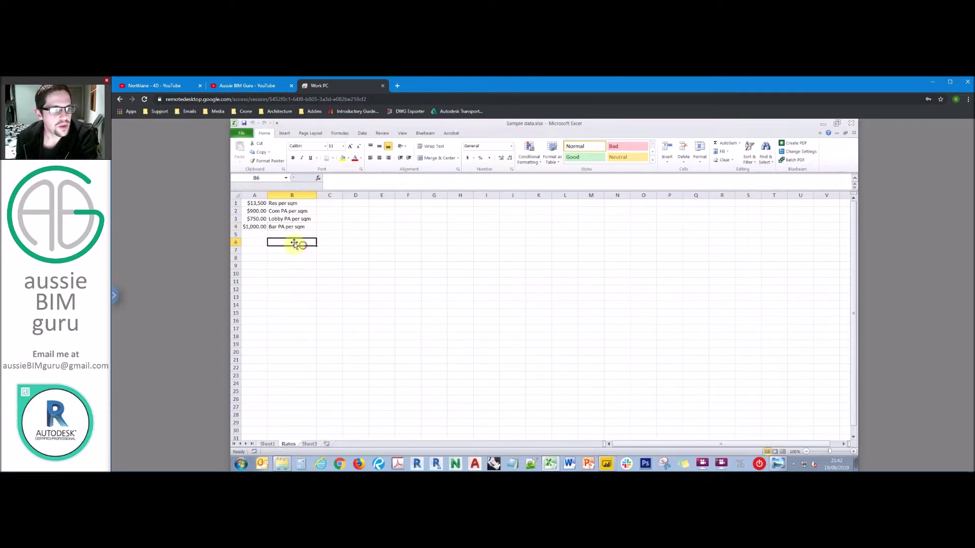
{"action": "left_click", "coordinate": [324, 280]}
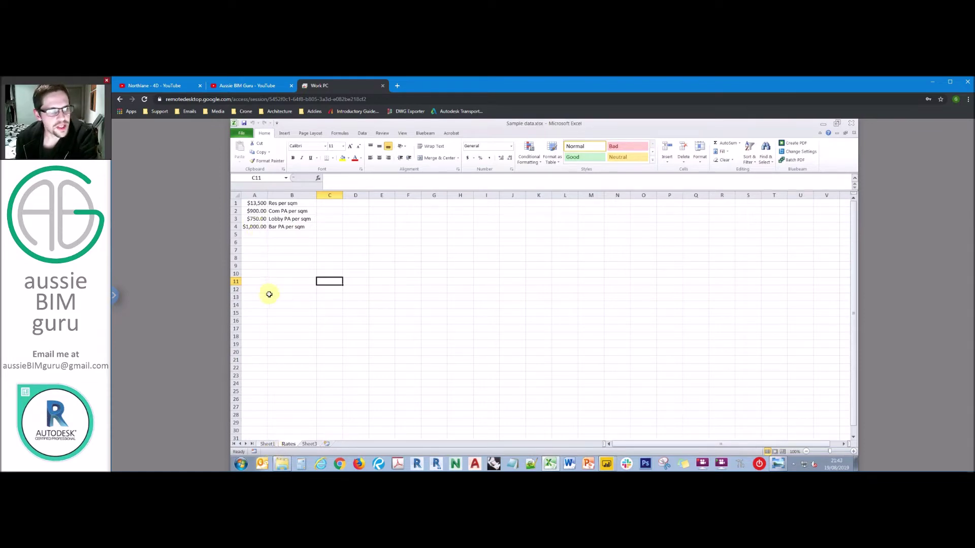
Step: Return to Sheet1 and review the building 2B columns, from GBA across to Yield Ret
{"action": "left_click", "coordinate": [265, 444]}
{"action": "left_click", "coordinate": [477, 289]}
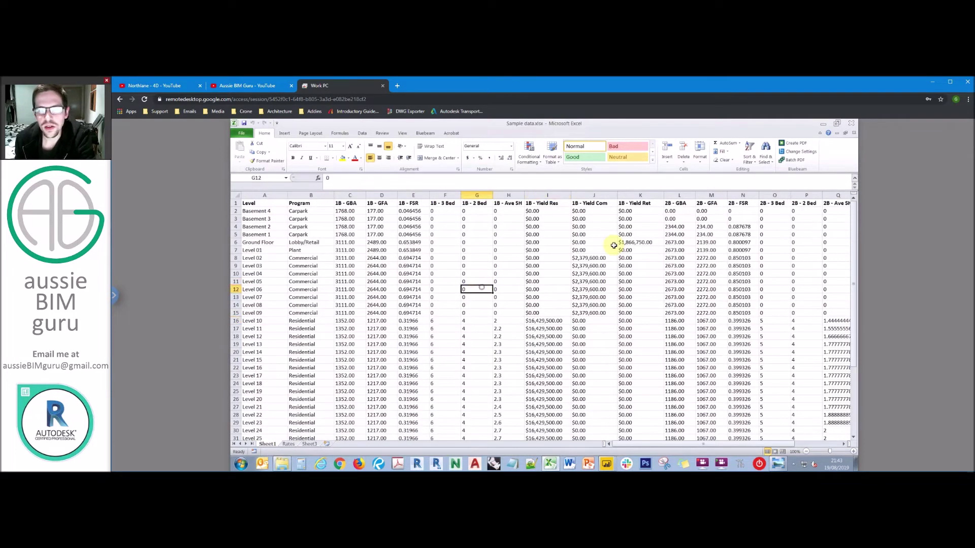
{"action": "left_click", "coordinate": [673, 212]}
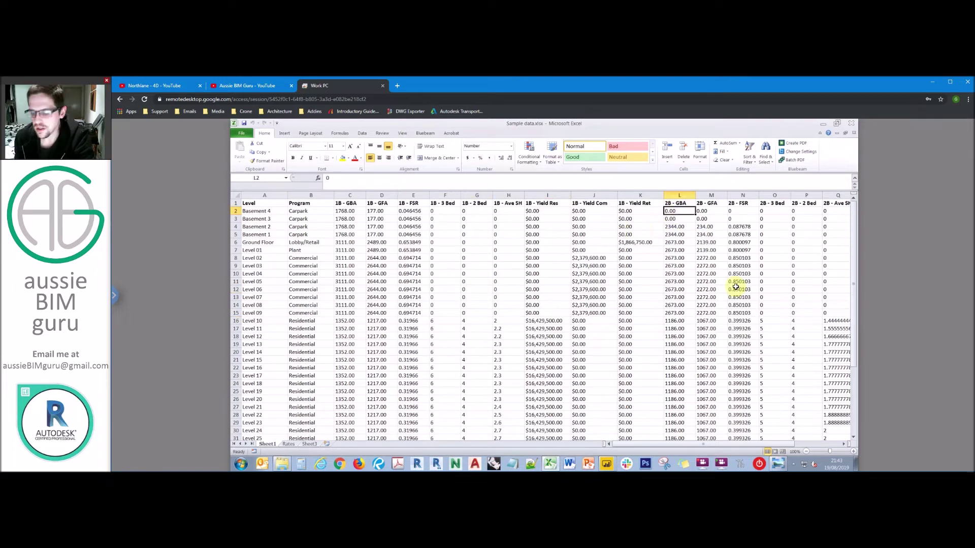
{"action": "key", "text": "Right"}
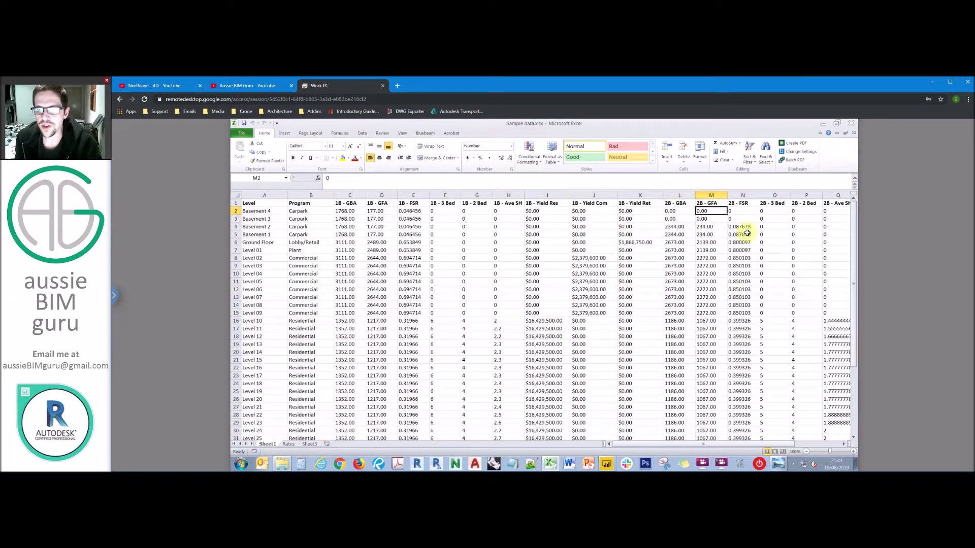
{"action": "key", "text": "Right"}
{"action": "key", "text": "Right"}
{"action": "key", "text": "Right"}
{"action": "key", "text": "Right"}
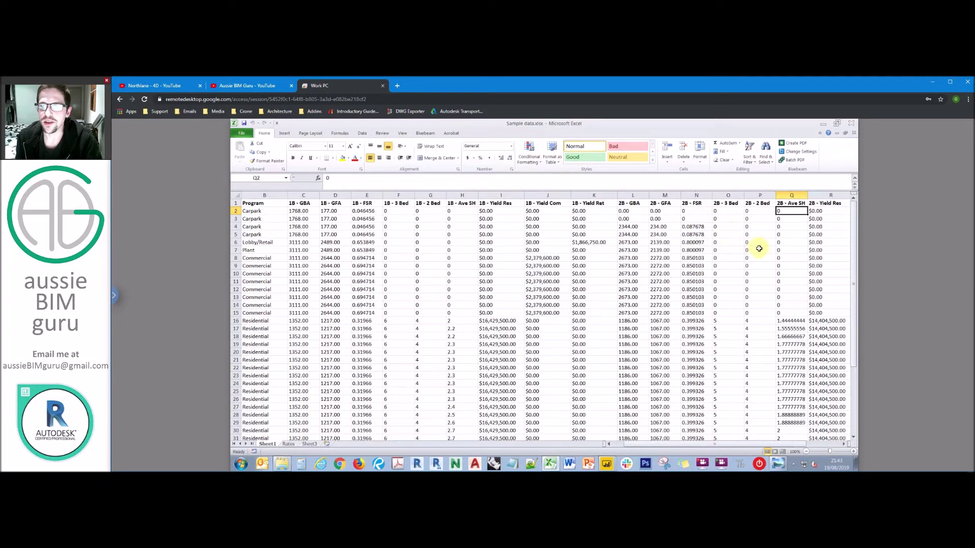
{"action": "key", "text": "Right"}
{"action": "key", "text": "Right"}
{"action": "key", "text": "Right"}
{"action": "key", "text": "Right"}
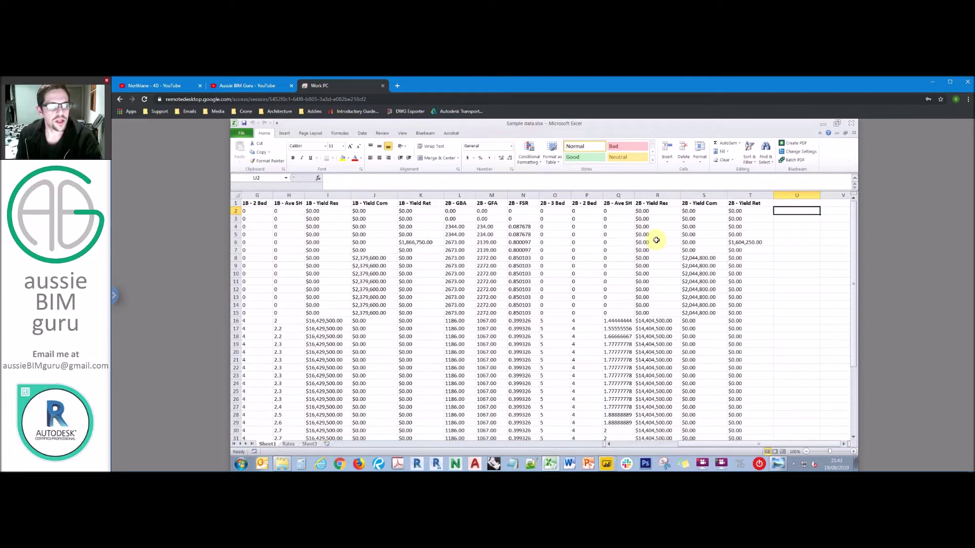
Step: Switch to the blank Power BI report and import a custom visual from a file into the available visualizations
{"action": "left_click", "coordinate": [606, 463]}
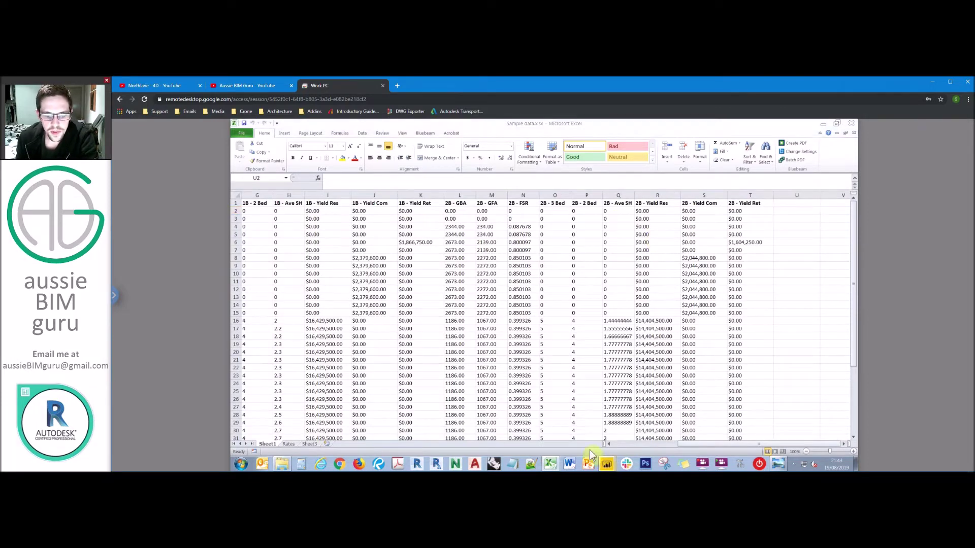
{"action": "left_click", "coordinate": [595, 435]}
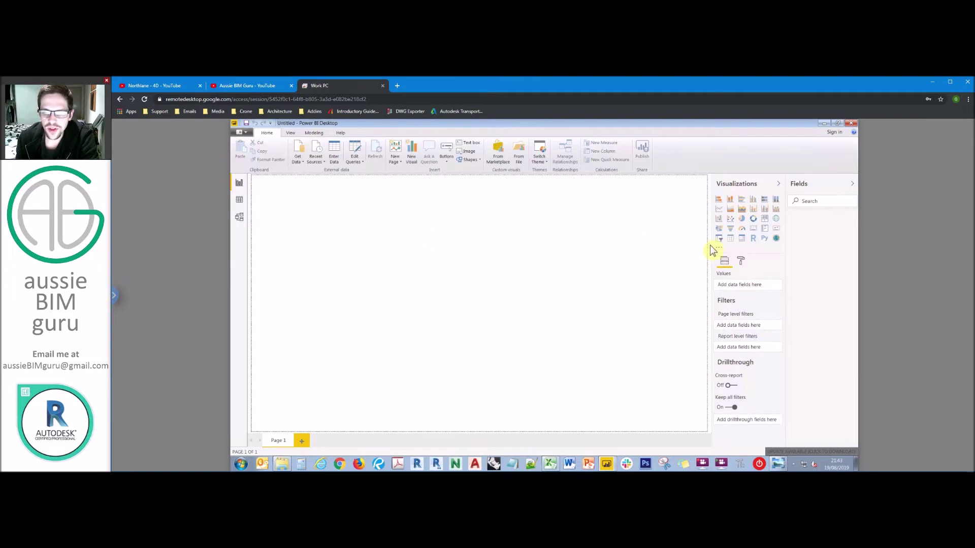
{"action": "left_click", "coordinate": [720, 249]}
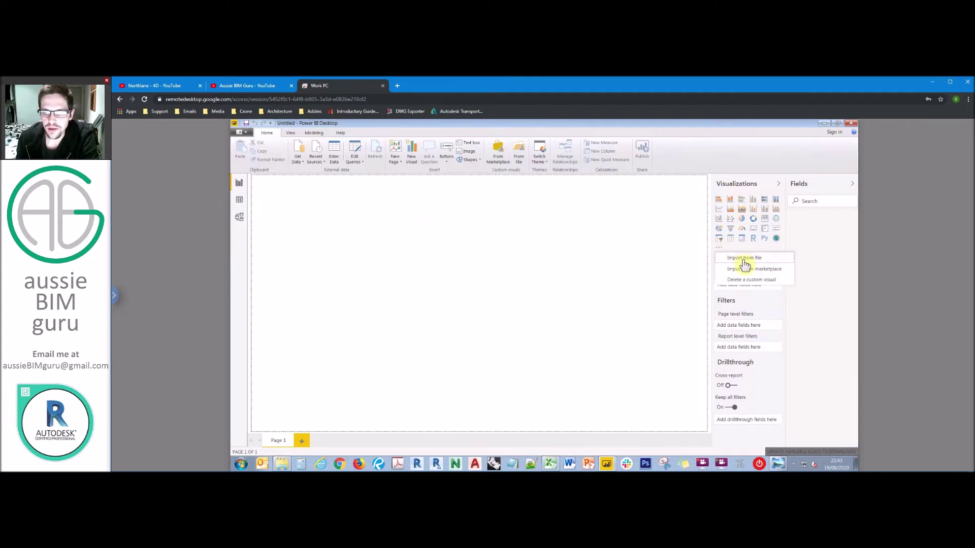
{"action": "left_click", "coordinate": [744, 258]}
{"action": "left_click", "coordinate": [596, 318]}
{"action": "double_click", "coordinate": [423, 189]}
{"action": "left_click", "coordinate": [619, 303]}
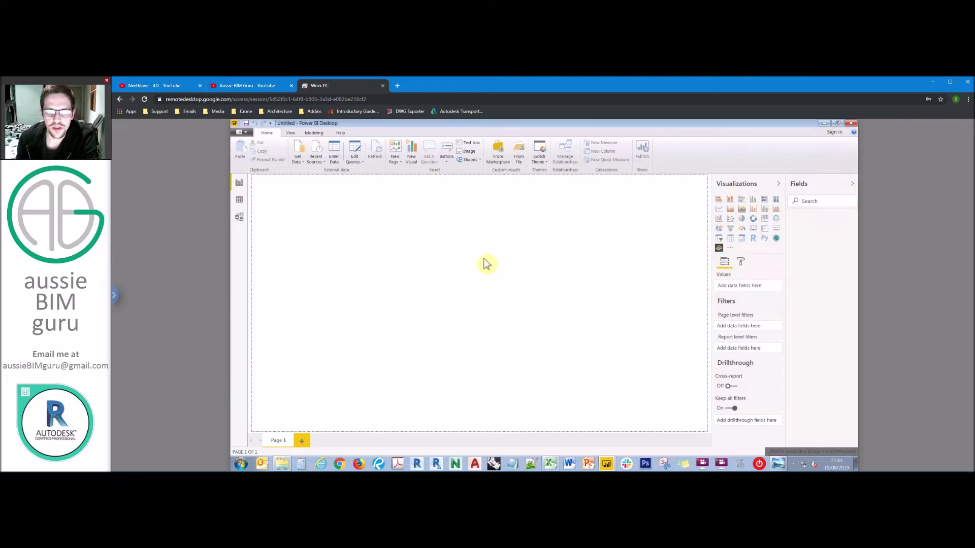
Step: Load Sheet1 from the Excel workbook Sample data.xlsx in the feaso 11 folder into the report
{"action": "left_click", "coordinate": [299, 165]}
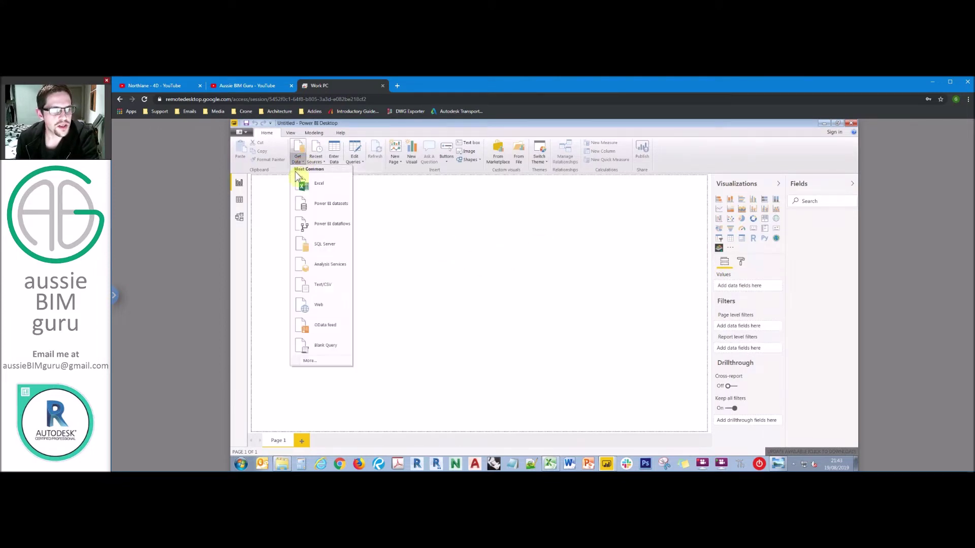
{"action": "left_click", "coordinate": [320, 185]}
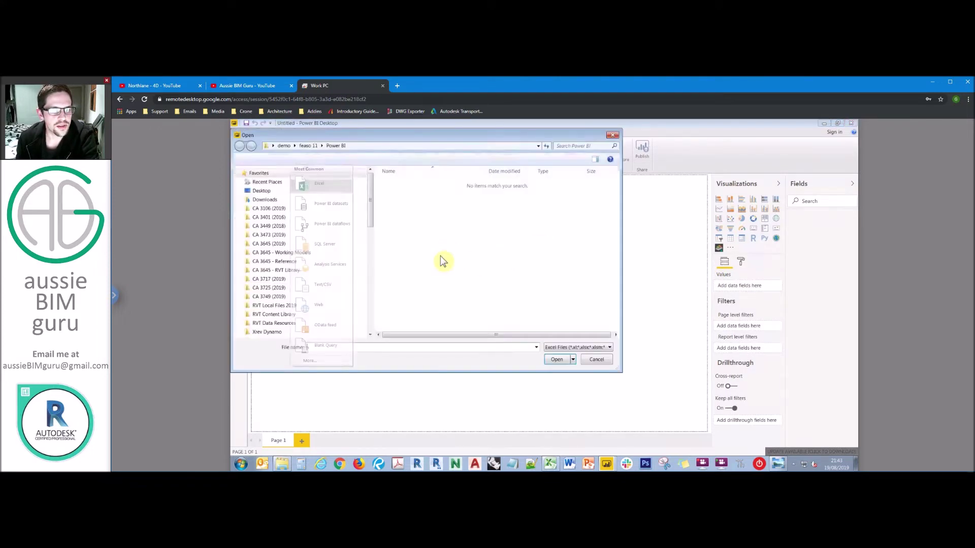
{"action": "left_click", "coordinate": [308, 146]}
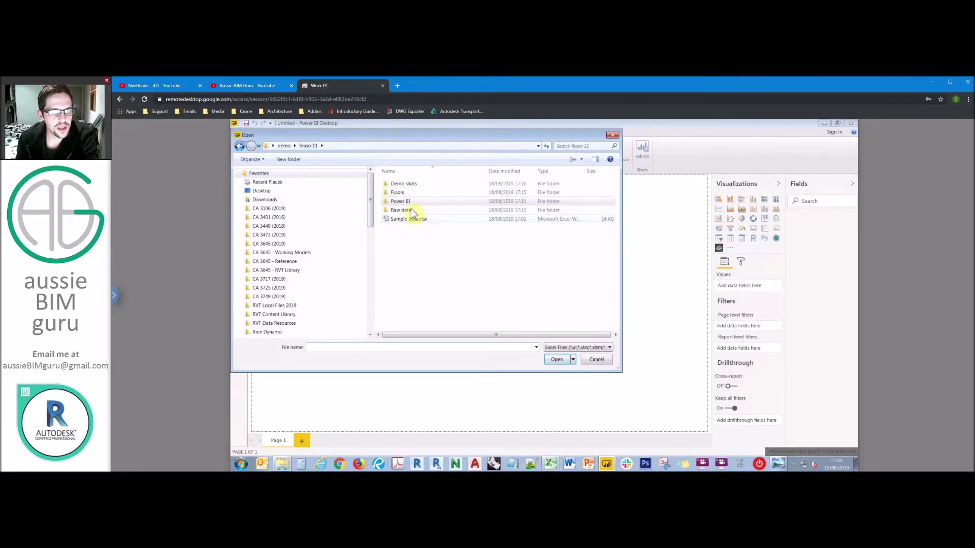
{"action": "double_click", "coordinate": [401, 210]}
{"action": "left_click", "coordinate": [307, 145]}
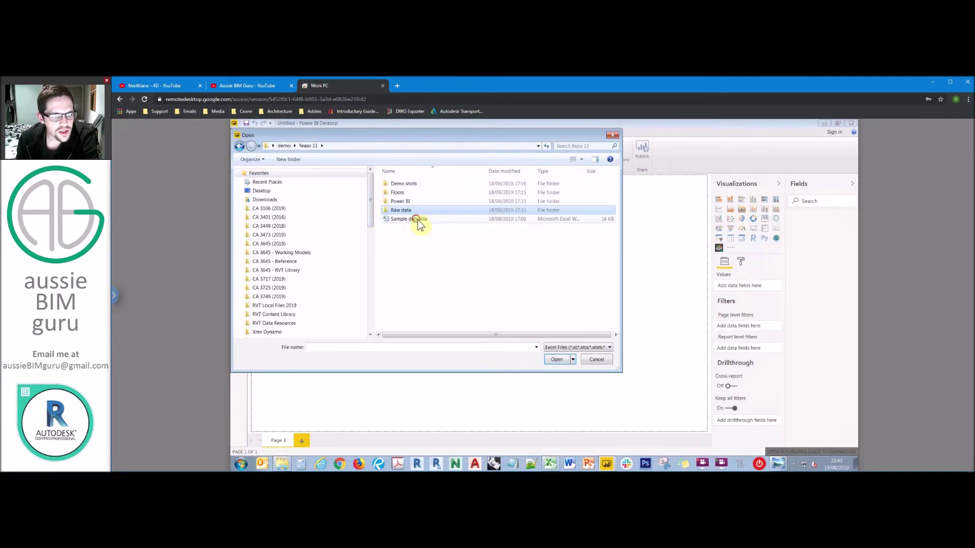
{"action": "left_click", "coordinate": [416, 219]}
{"action": "left_click", "coordinate": [557, 359]}
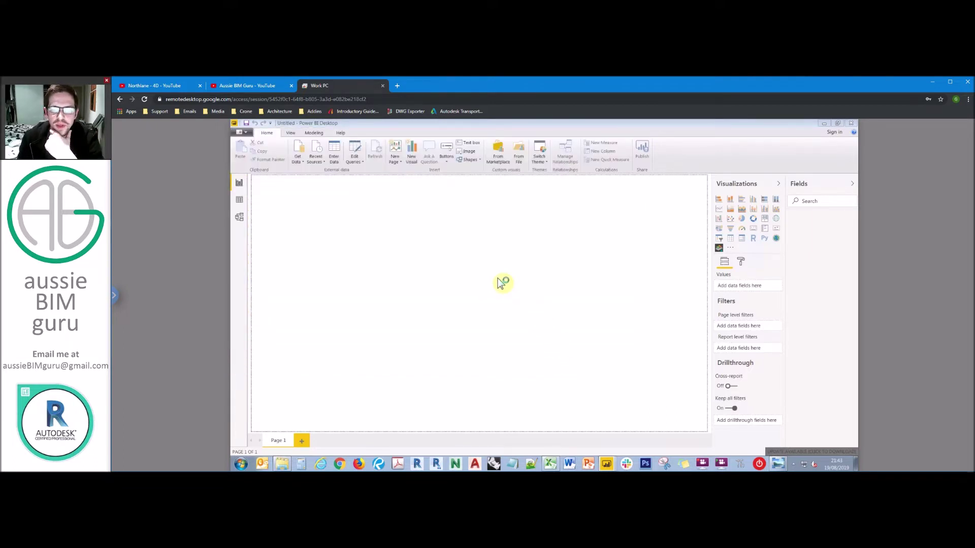
{"action": "left_click", "coordinate": [389, 223]}
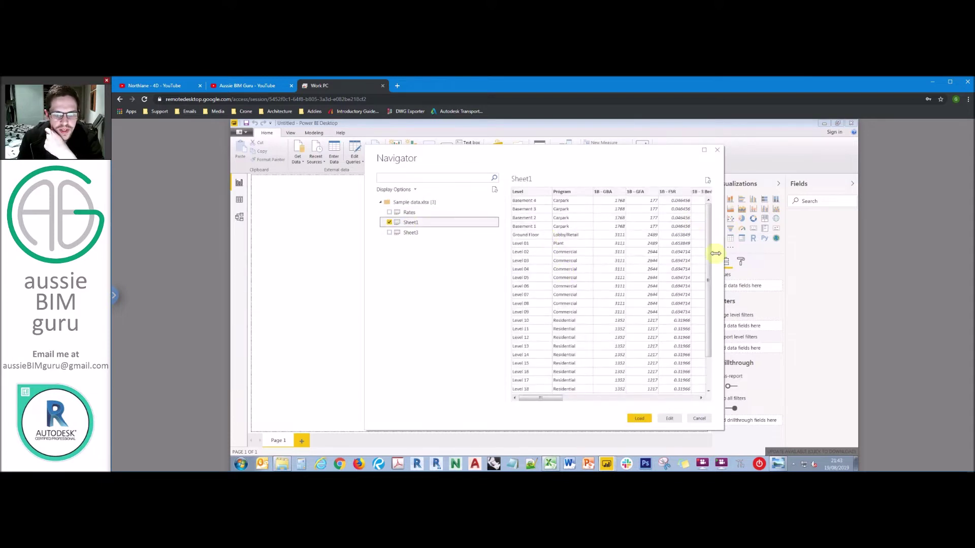
{"action": "left_click", "coordinate": [641, 419]}
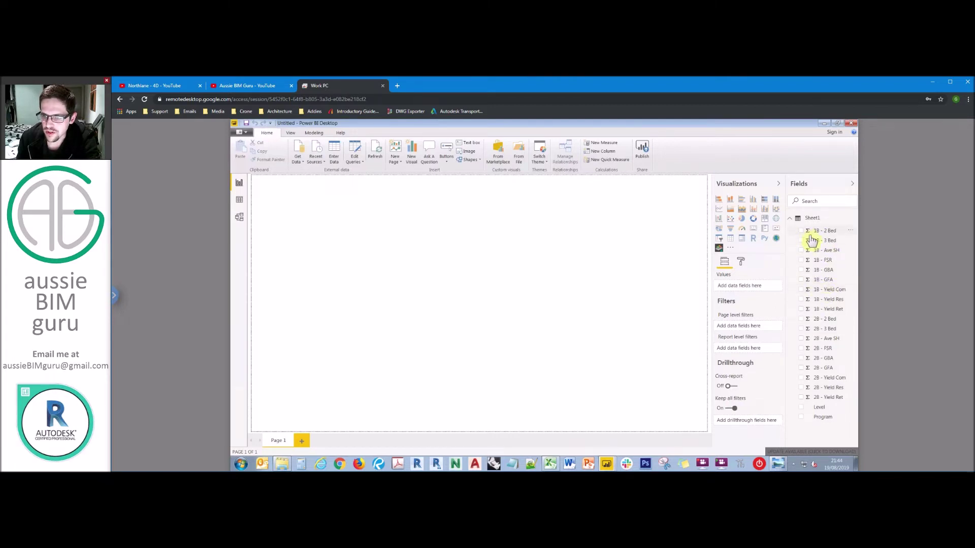
Step: In the data table view, format the 1B - Yield Res column as $ English (United States) currency
{"action": "left_click", "coordinate": [239, 201]}
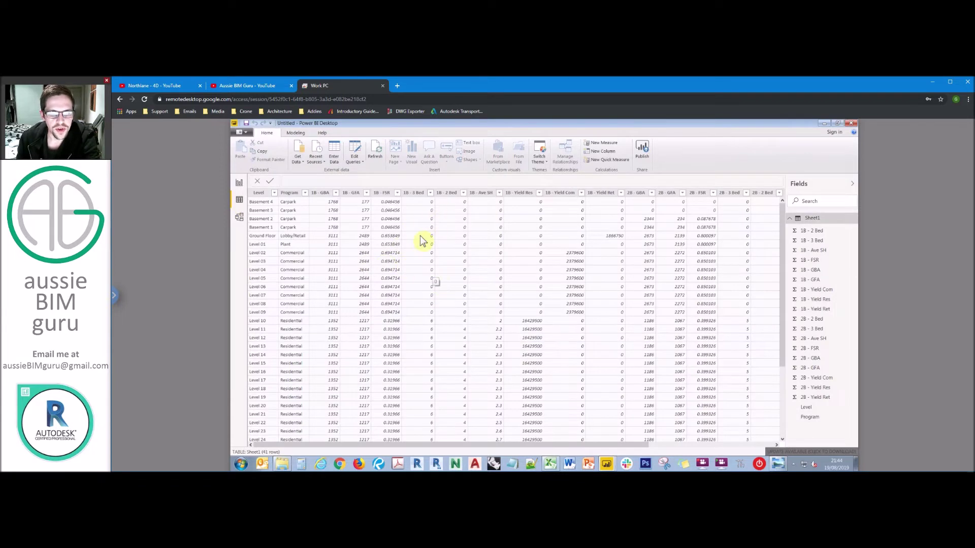
{"action": "left_click", "coordinate": [450, 193]}
{"action": "left_click", "coordinate": [295, 134]}
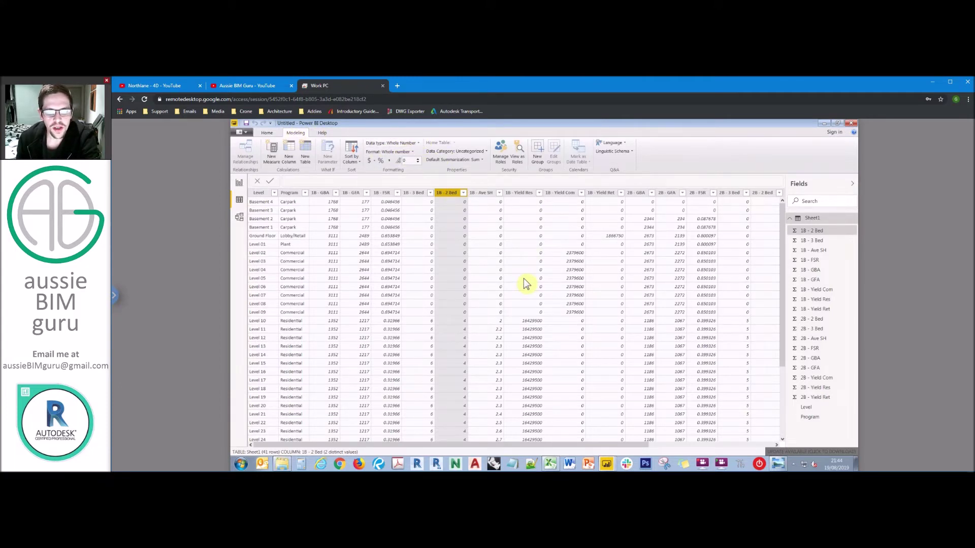
{"action": "left_click", "coordinate": [531, 323]}
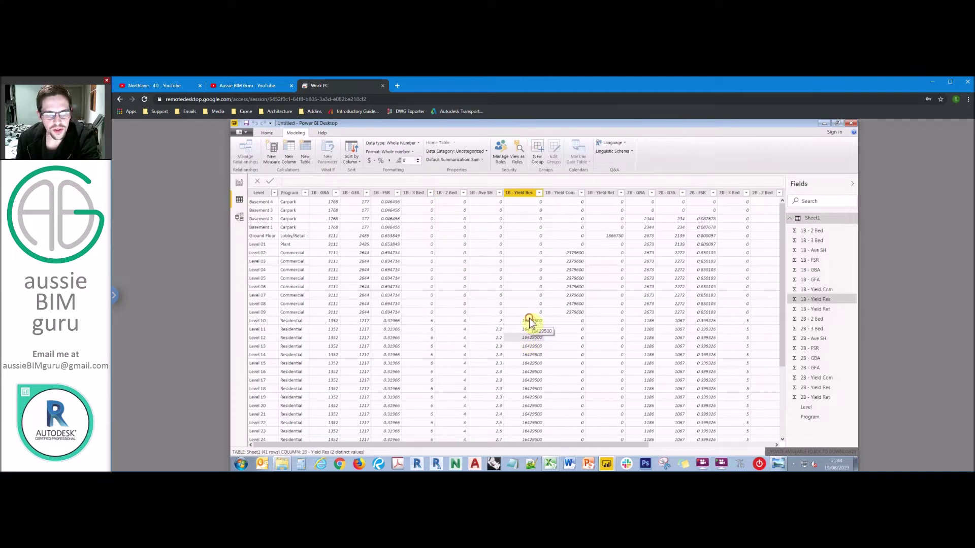
{"action": "left_click", "coordinate": [523, 198]}
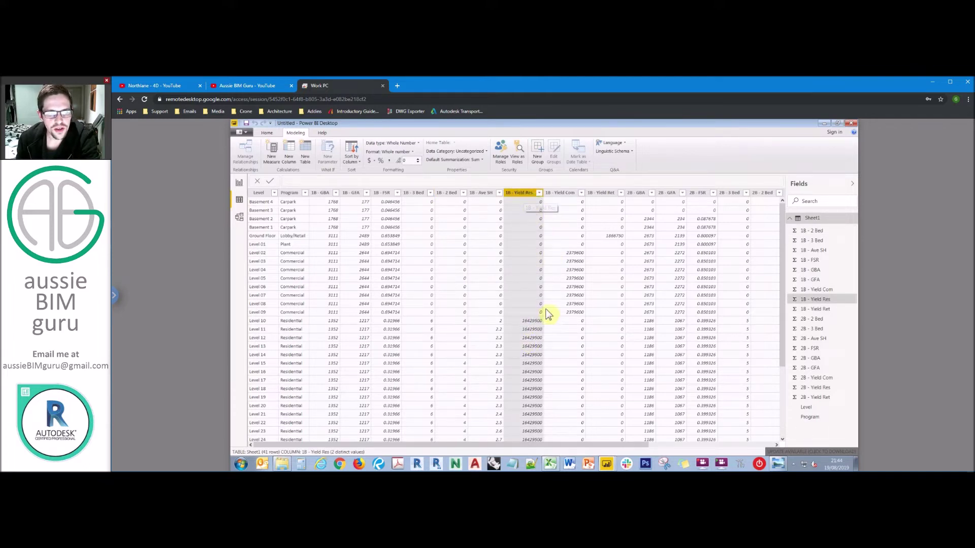
{"action": "left_click", "coordinate": [369, 161]}
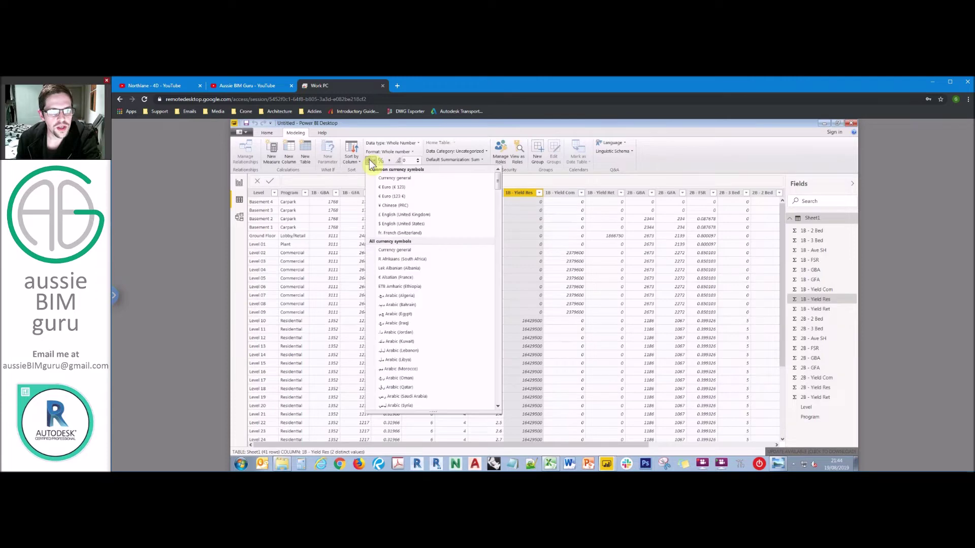
{"action": "left_click", "coordinate": [421, 224]}
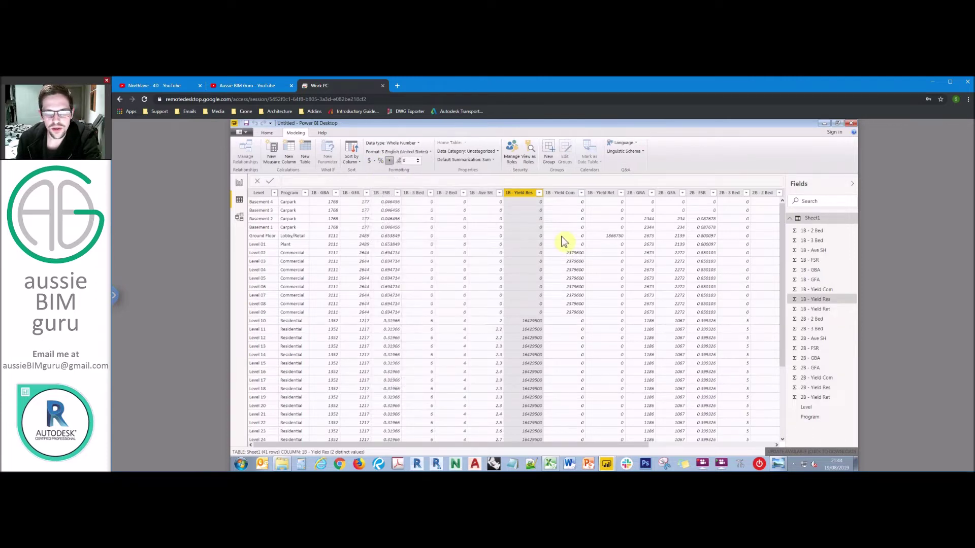
Step: Format the 1B - Yield Com and 1B - Yield Ret columns as $ English (United States) currency
{"action": "left_click", "coordinate": [559, 193]}
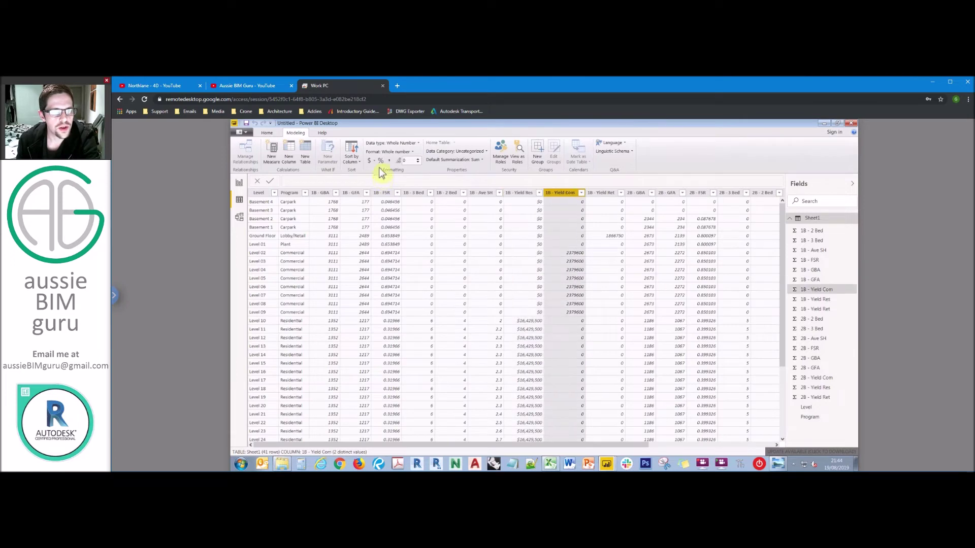
{"action": "left_click", "coordinate": [371, 161]}
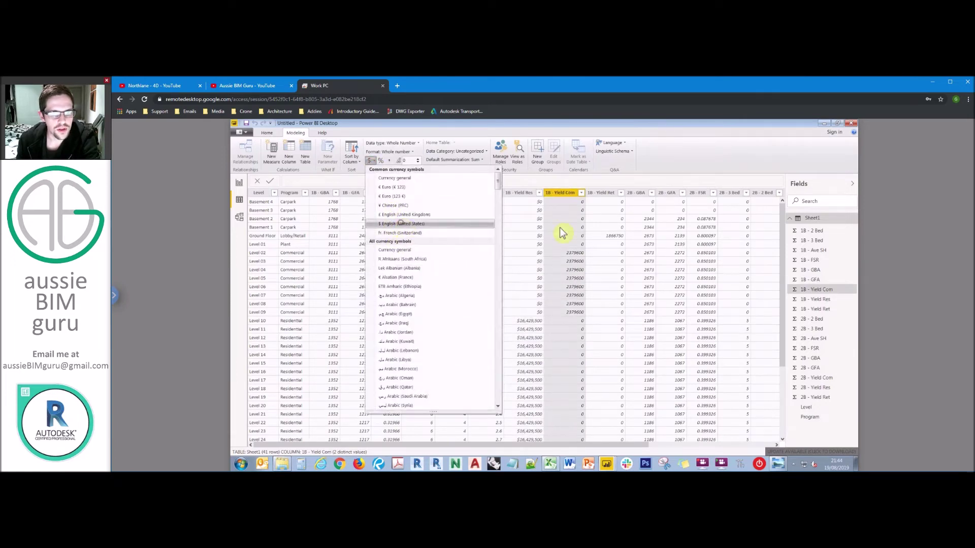
{"action": "left_click", "coordinate": [613, 241]}
{"action": "left_click", "coordinate": [591, 193]}
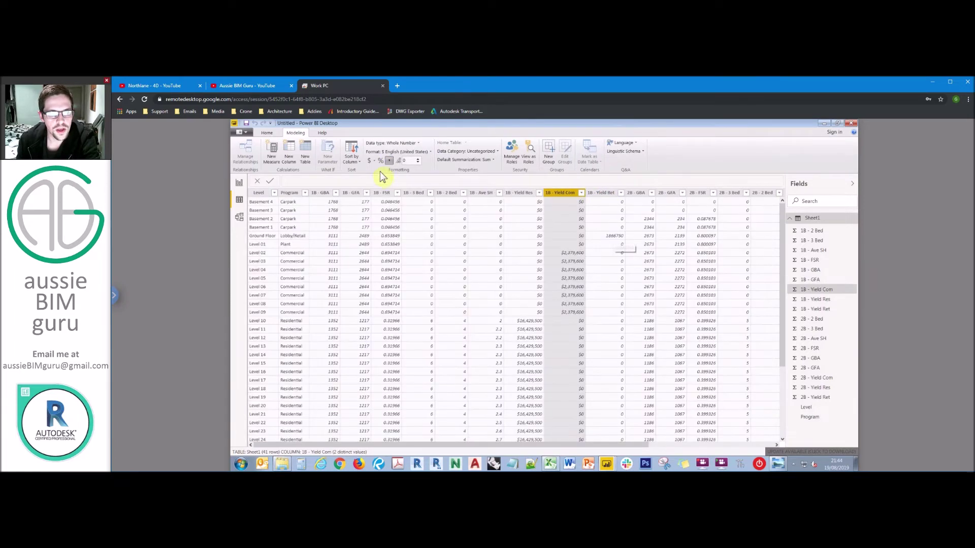
{"action": "left_click", "coordinate": [374, 161]}
{"action": "left_click", "coordinate": [401, 226]}
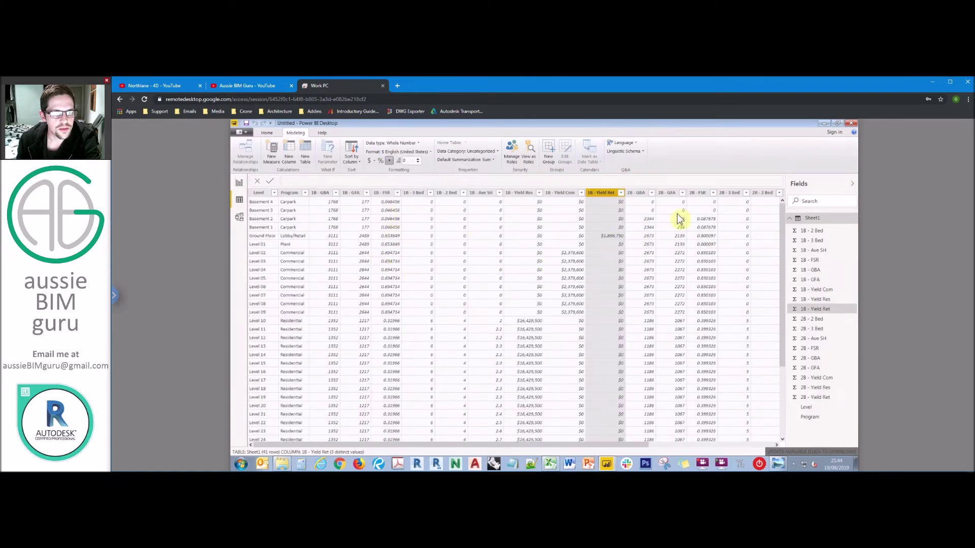
Step: Format the 2B - Yield Ret column as $ English (United States) currency
{"action": "left_click", "coordinate": [774, 445]}
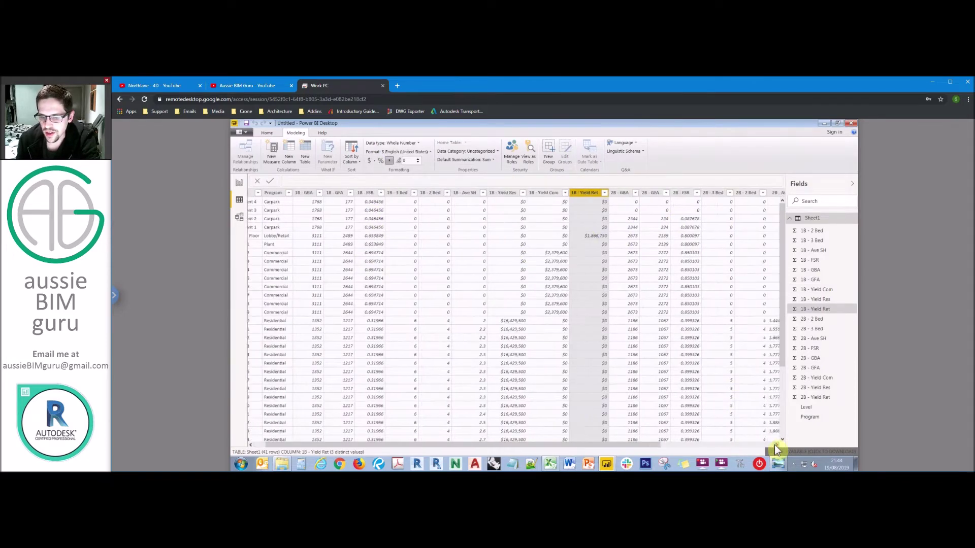
{"action": "left_click", "coordinate": [774, 445]}
{"action": "left_click", "coordinate": [774, 446]}
{"action": "left_click", "coordinate": [774, 445]}
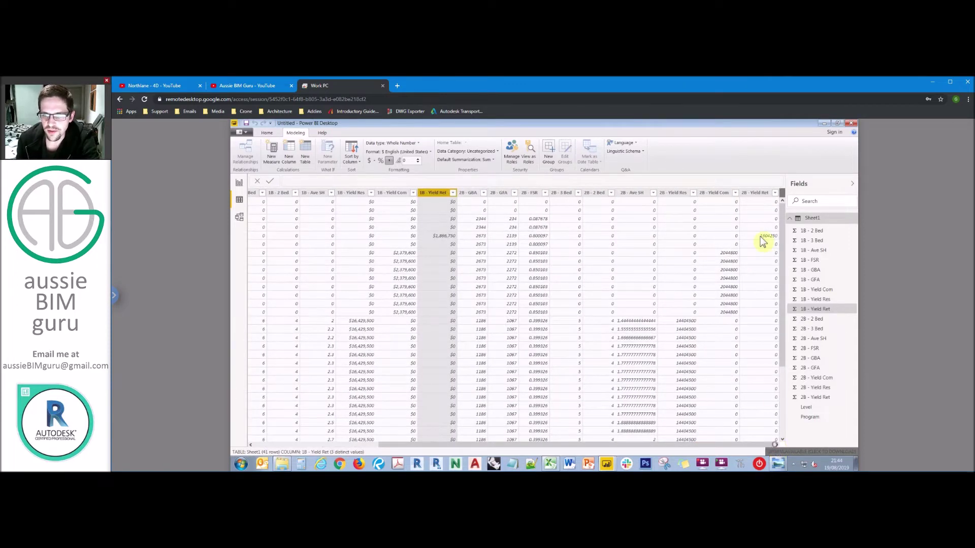
{"action": "left_click", "coordinate": [757, 194]}
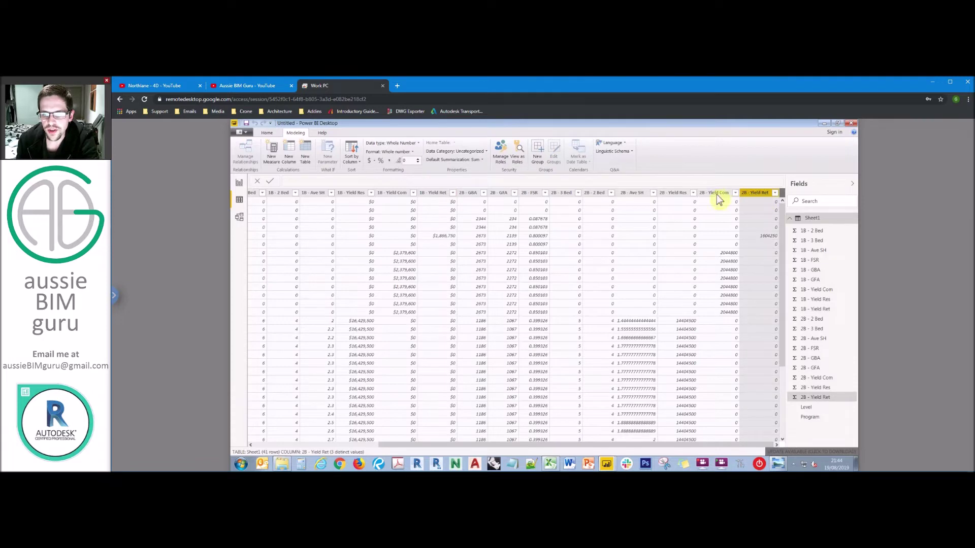
{"action": "left_click", "coordinate": [374, 162]}
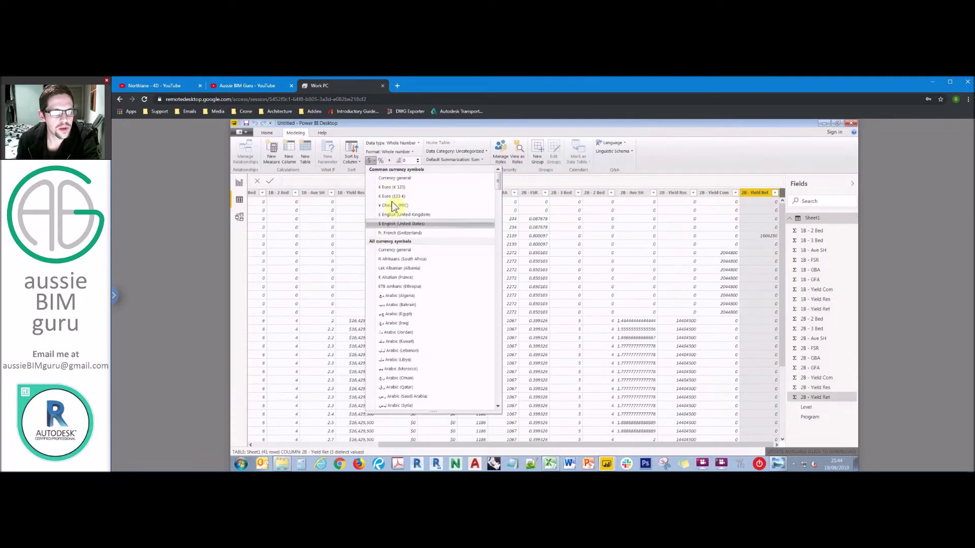
Step: Apply the $ English (United States) currency format to the 2B - Yield Com and 2B - Yield Res columns
{"action": "left_click", "coordinate": [714, 193]}
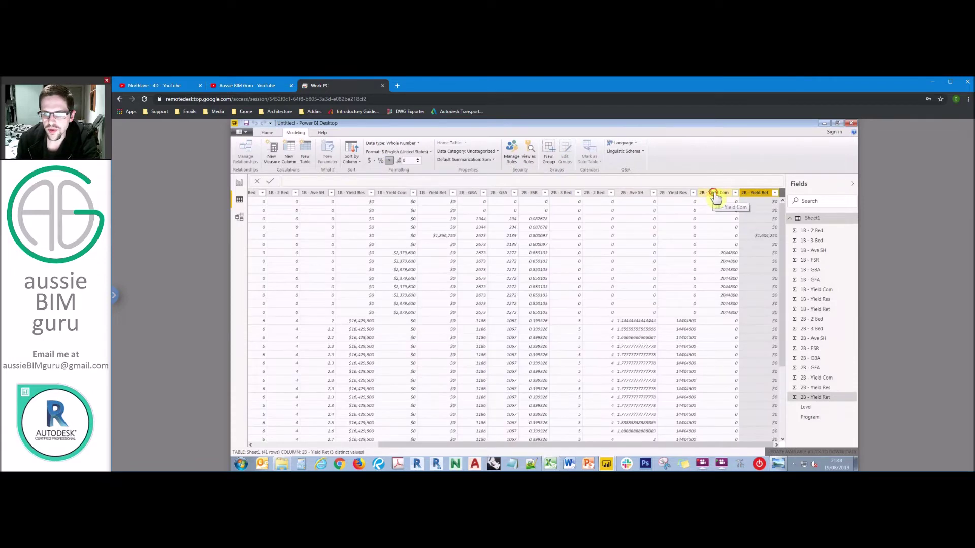
{"action": "left_click", "coordinate": [373, 161]}
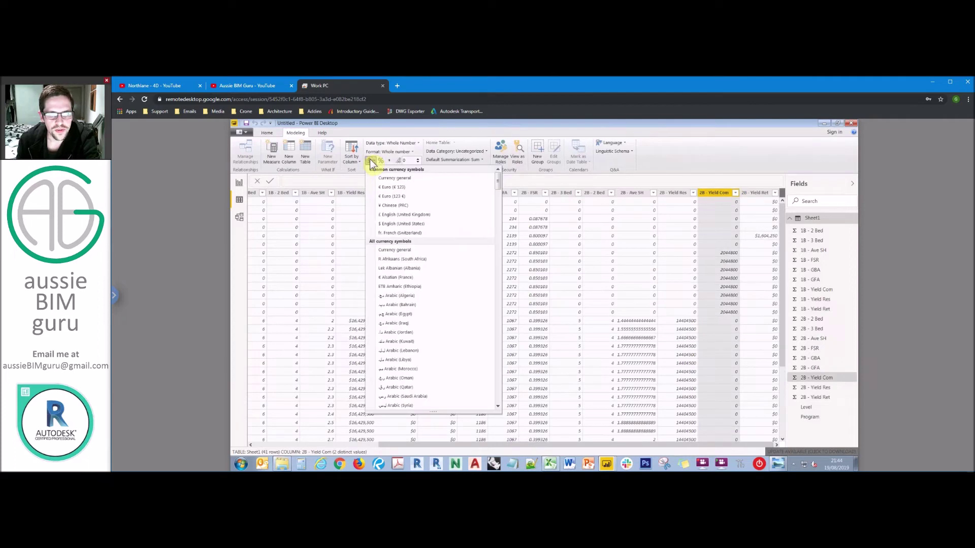
{"action": "left_click", "coordinate": [393, 223]}
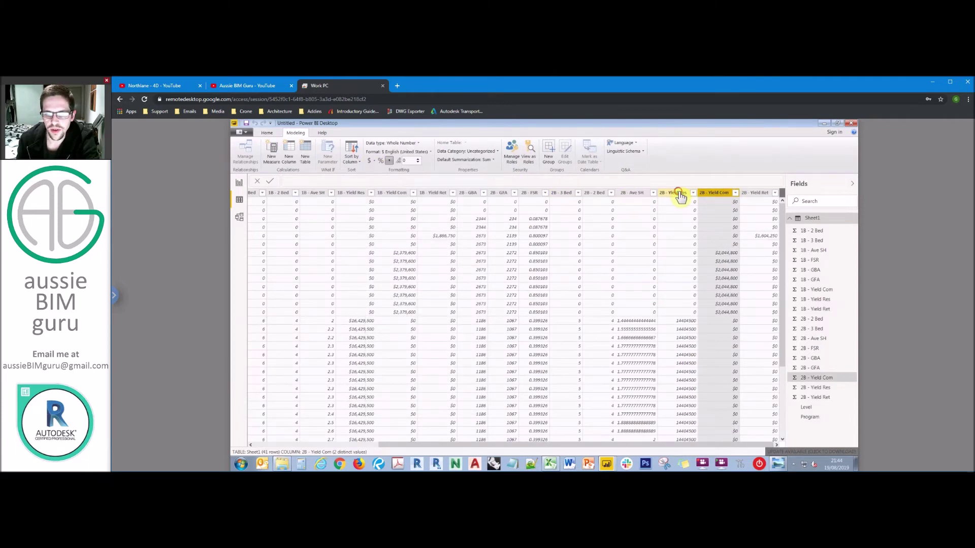
{"action": "key", "text": "Left"}
{"action": "left_click", "coordinate": [373, 161]}
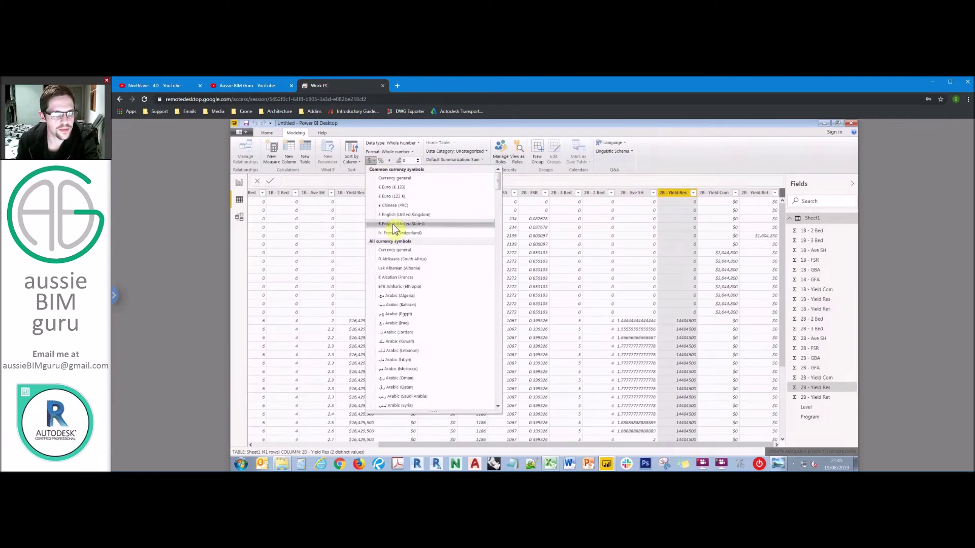
{"action": "left_click", "coordinate": [394, 224]}
Step: Save the report as demo in the Power BI folder inside feaso 11
{"action": "left_click", "coordinate": [240, 132]}
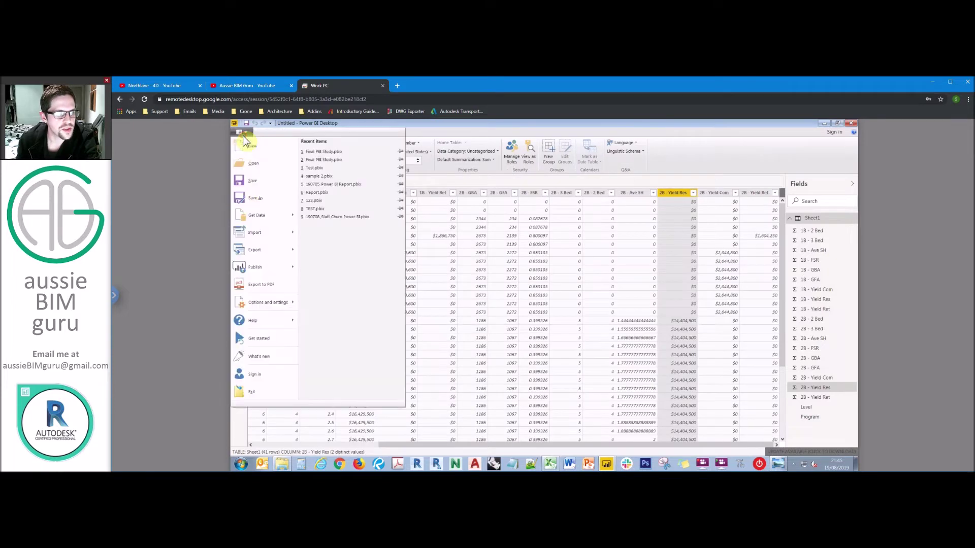
{"action": "left_click", "coordinate": [264, 200]}
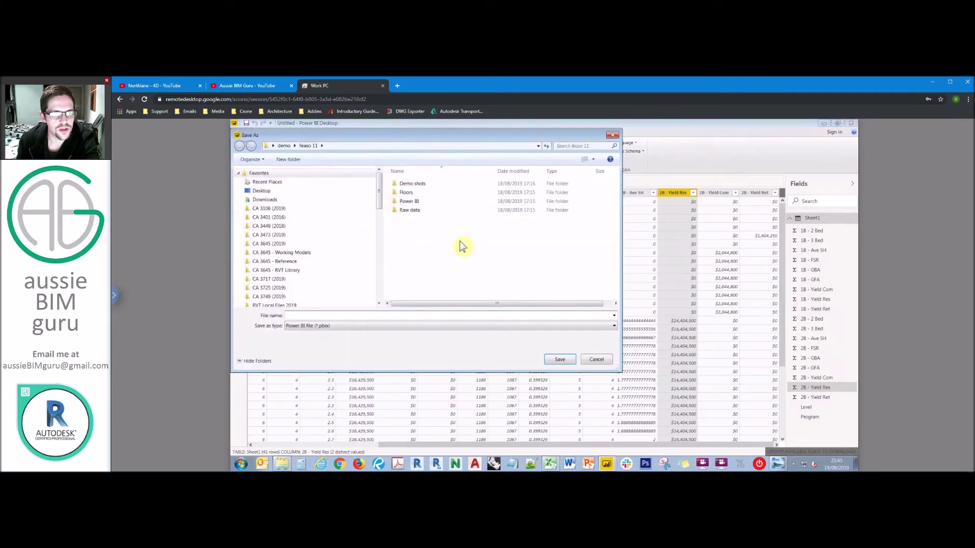
{"action": "double_click", "coordinate": [409, 201]}
{"action": "type", "text": "Demo"}
{"action": "key", "text": "Return"}
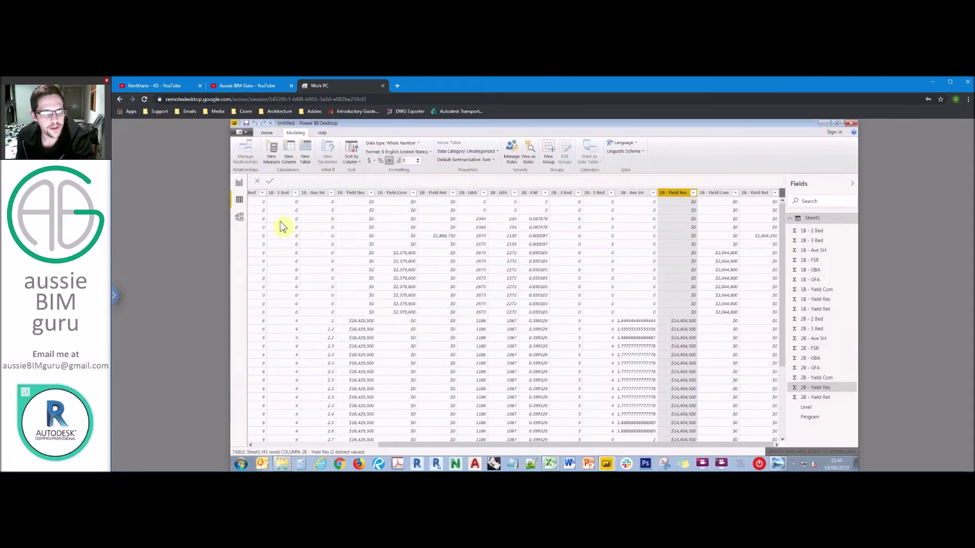
Step: Return to the report page, add the imported custom visual to the blank canvas and enlarge it
{"action": "left_click", "coordinate": [239, 183]}
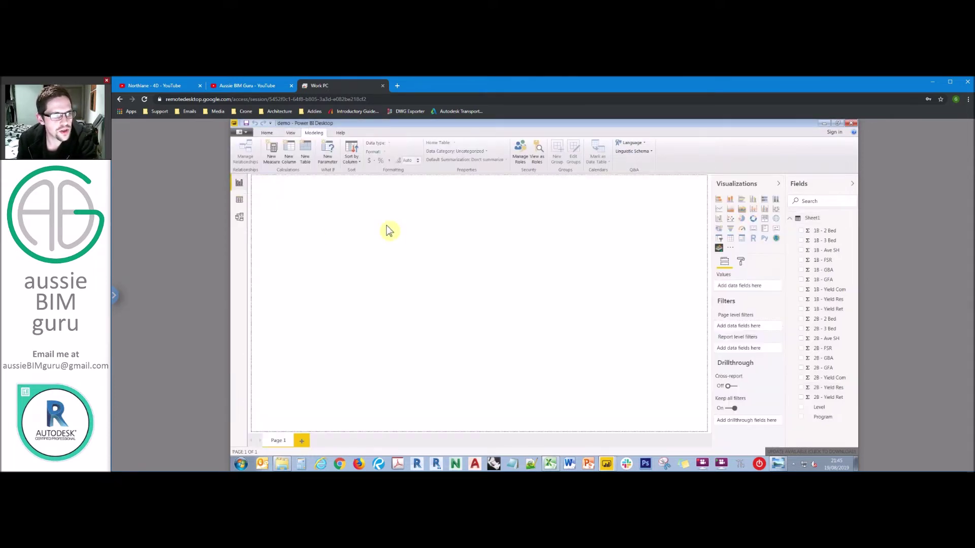
{"action": "left_click", "coordinate": [719, 249]}
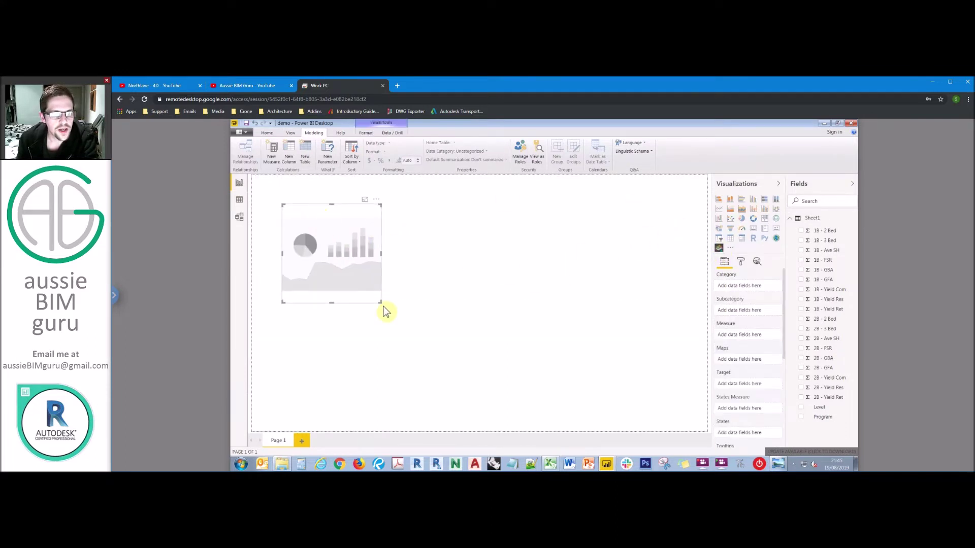
{"action": "left_click_drag", "start_coordinate": [381, 304], "coordinate": [436, 369]}
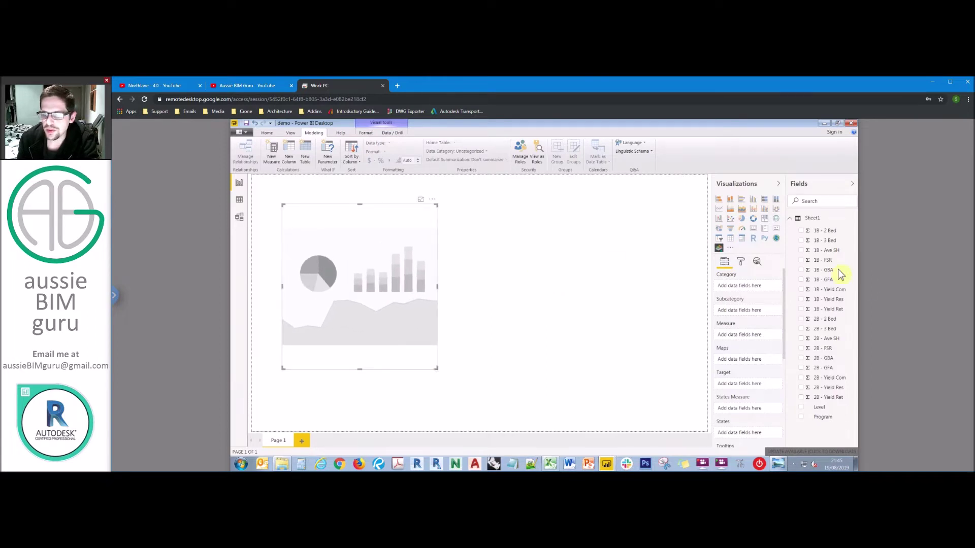
Step: Assign the Level field as both the Category and the Measure of the custom visual
{"action": "left_click_drag", "start_coordinate": [827, 412], "coordinate": [755, 290]}
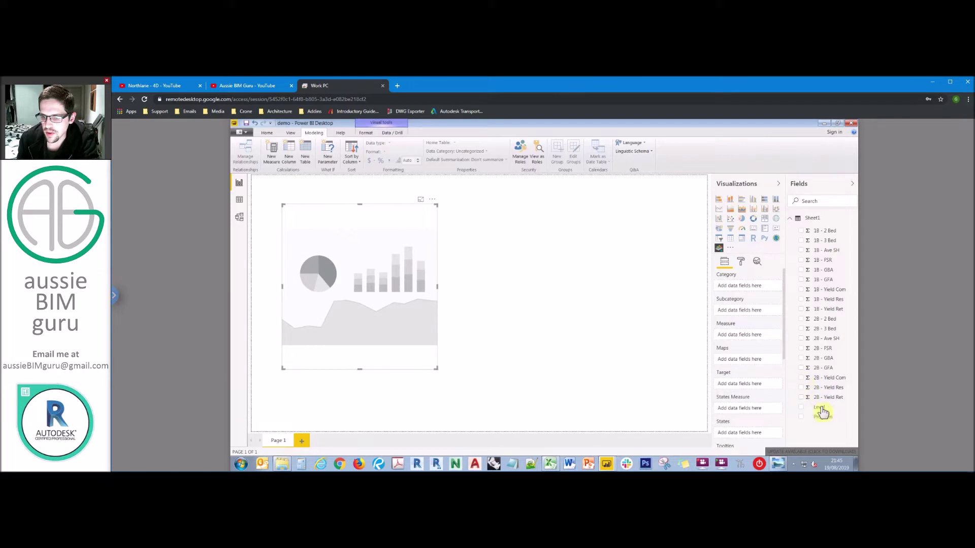
{"action": "left_click_drag", "start_coordinate": [822, 409], "coordinate": [757, 337]}
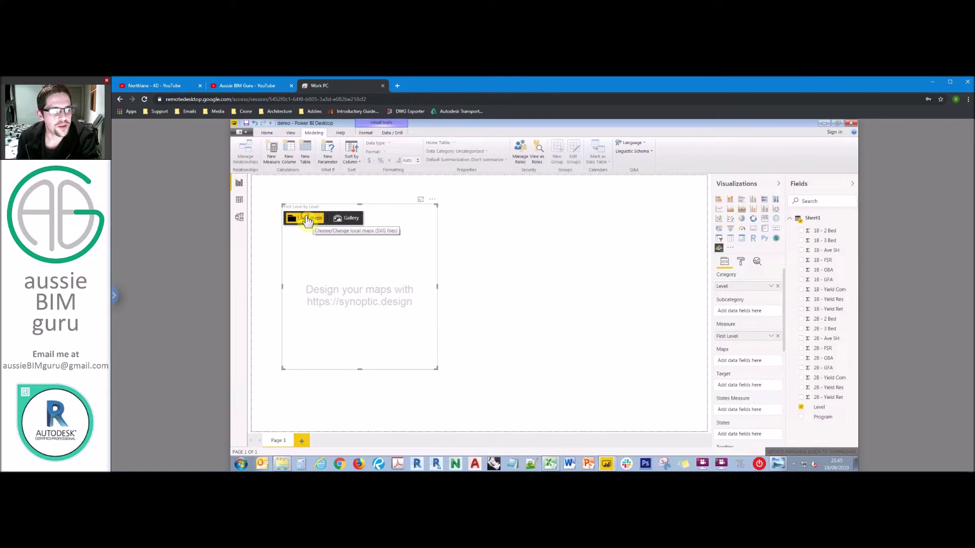
Step: Load the local map 2B - 3D Axo BnW.svg from the Floors folder into the custom visual
{"action": "left_click", "coordinate": [308, 220]}
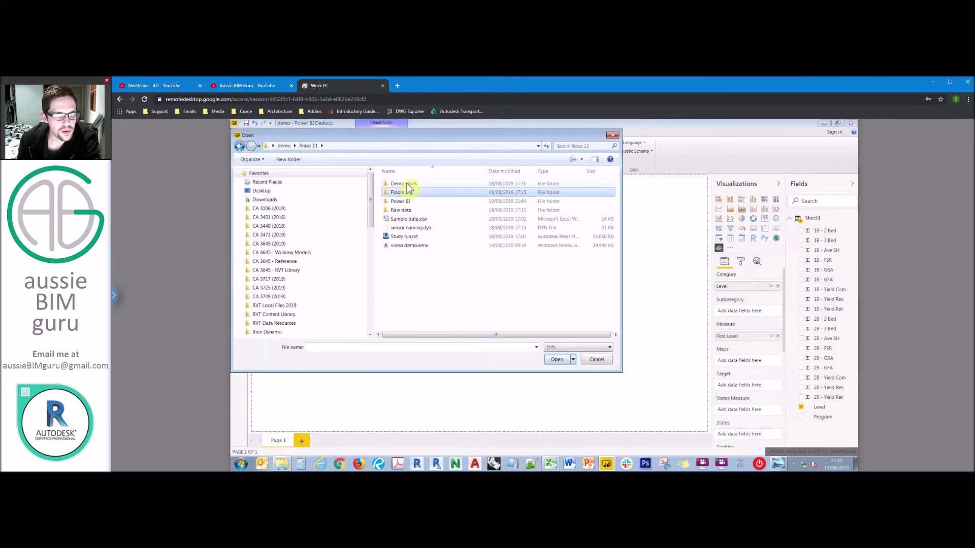
{"action": "double_click", "coordinate": [407, 193]}
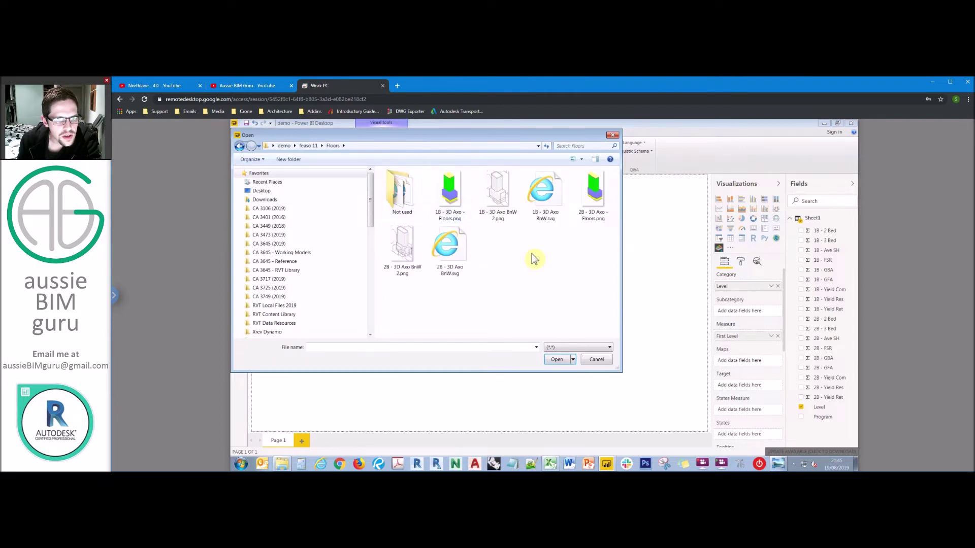
{"action": "left_click", "coordinate": [453, 258]}
{"action": "key", "text": "Return"}
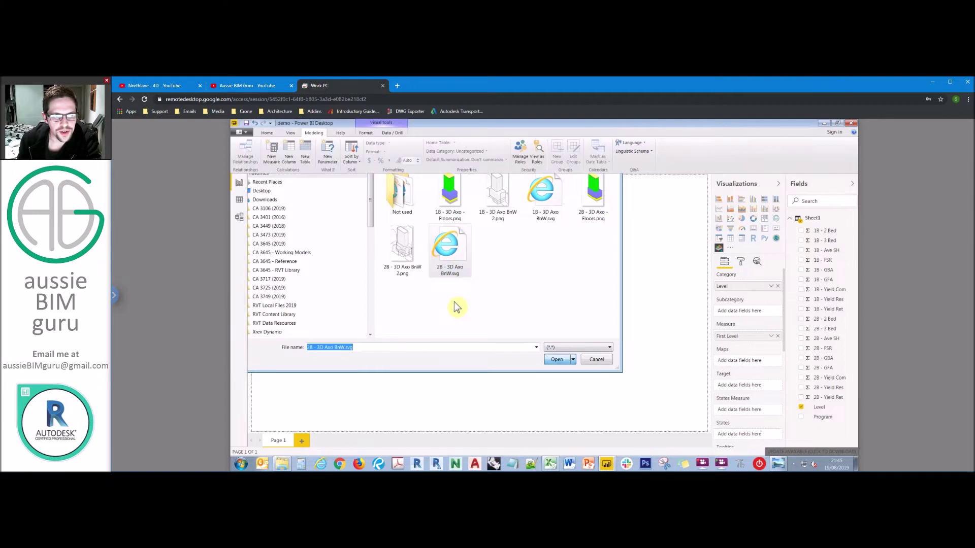
Step: Make the map visual narrower and taller, and move it to the upper-left corner of the report page
{"action": "left_click_drag", "start_coordinate": [438, 370], "coordinate": [418, 404]}
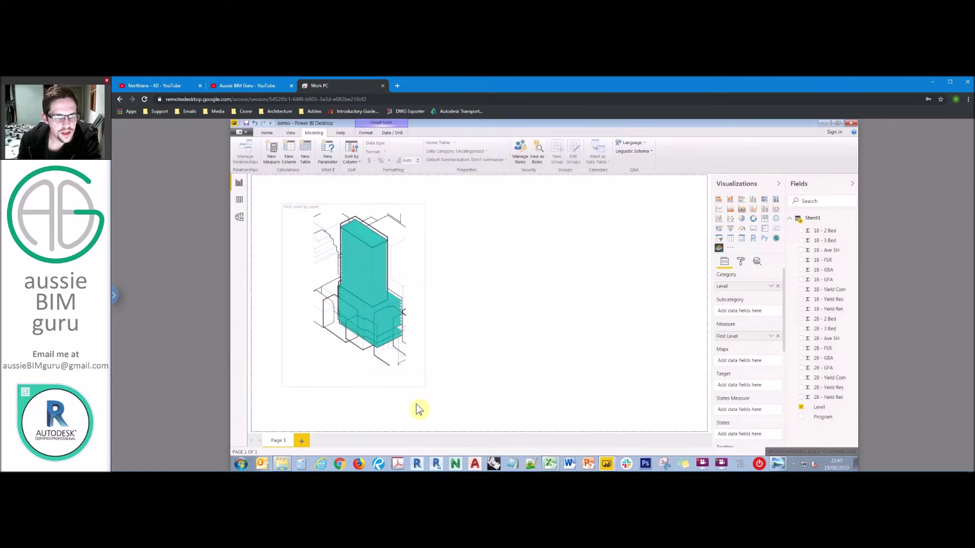
{"action": "left_click", "coordinate": [347, 296]}
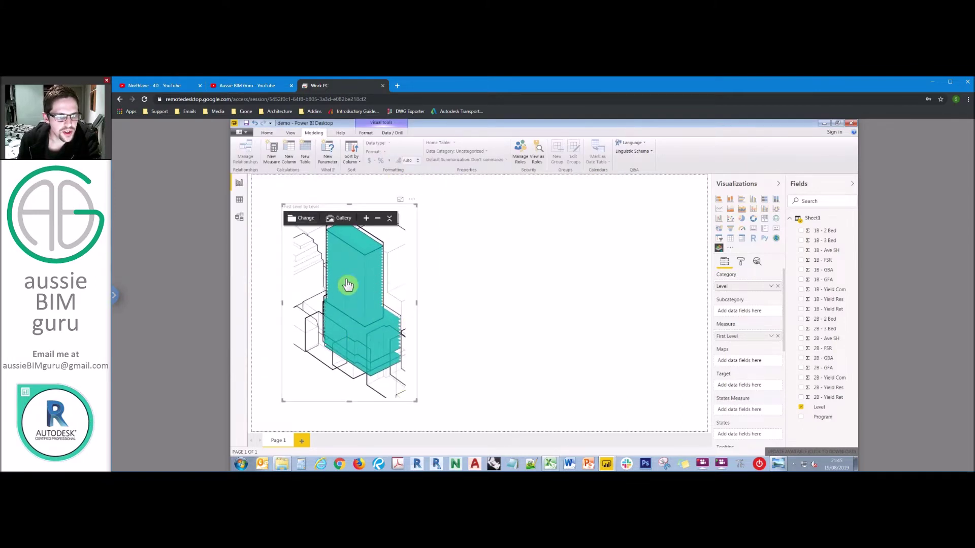
{"action": "left_click", "coordinate": [356, 267]}
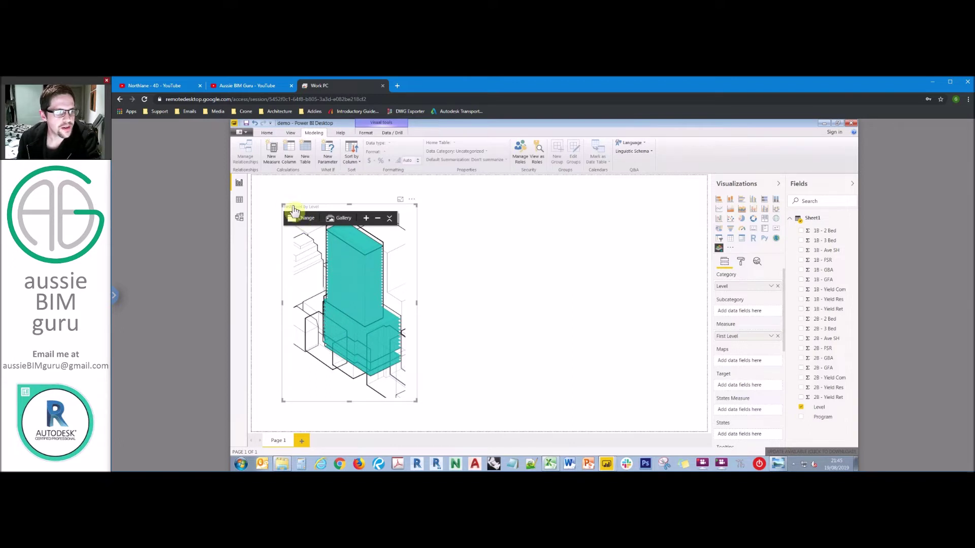
{"action": "left_click", "coordinate": [274, 200]}
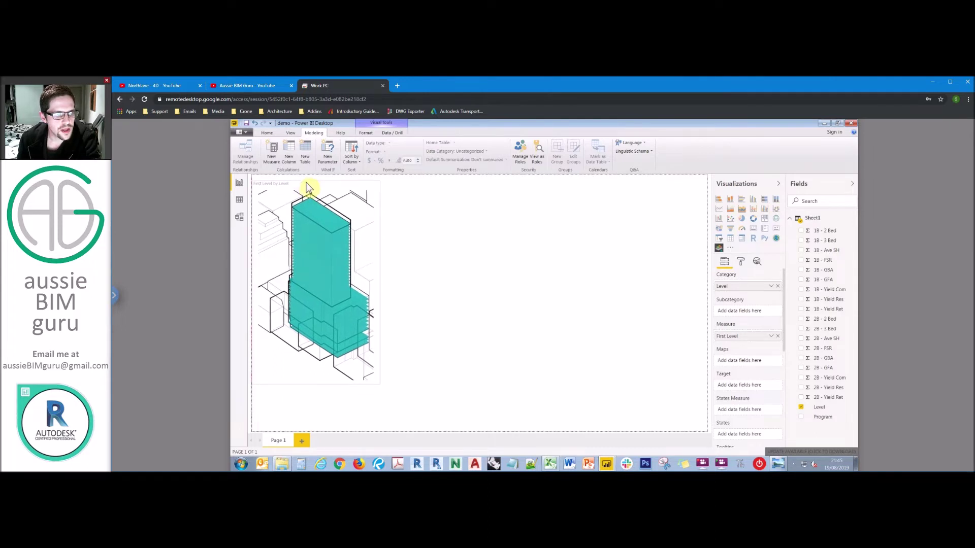
{"action": "left_click", "coordinate": [309, 186]}
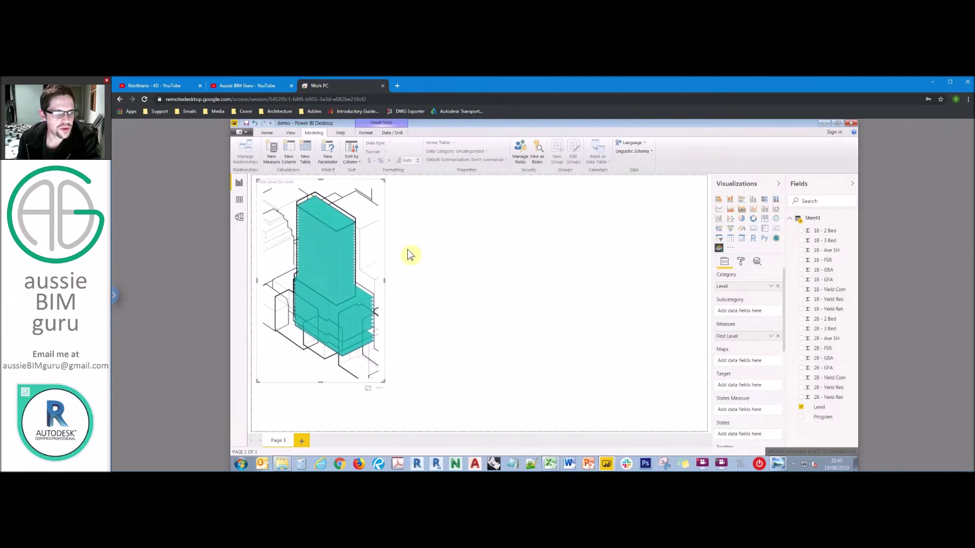
Step: Examine the map visual's Data Colors settings and how individual levels are highlighted on the building
{"action": "left_click", "coordinate": [738, 262]}
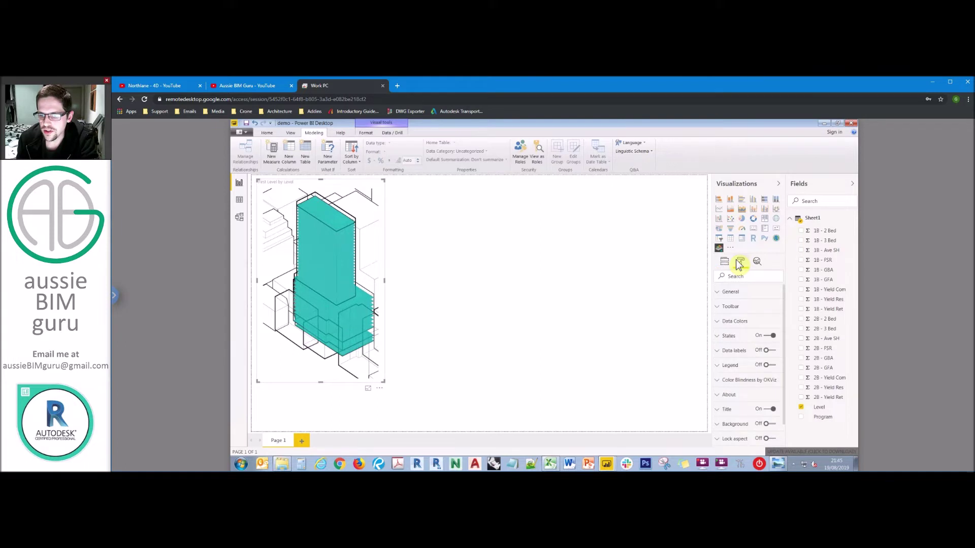
{"action": "left_click", "coordinate": [731, 321]}
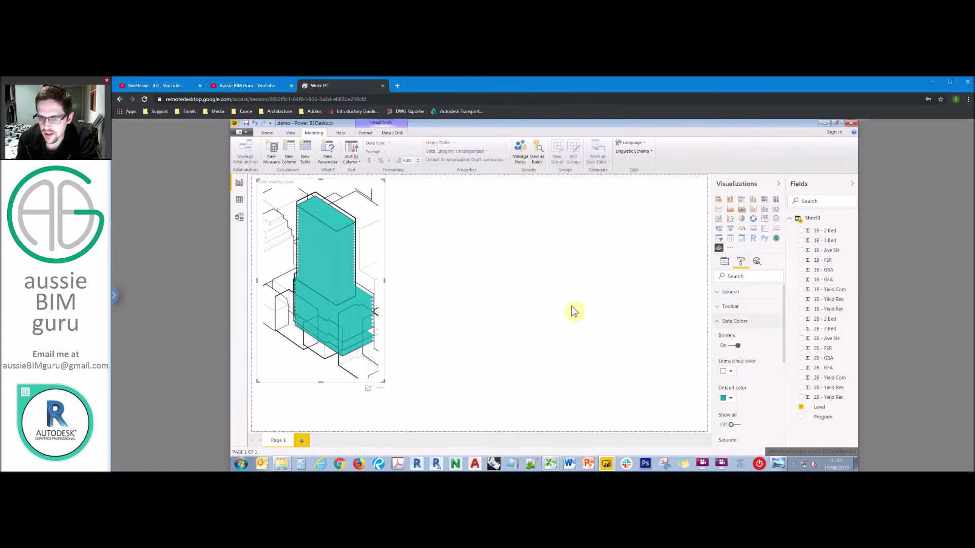
{"action": "left_click", "coordinate": [416, 257]}
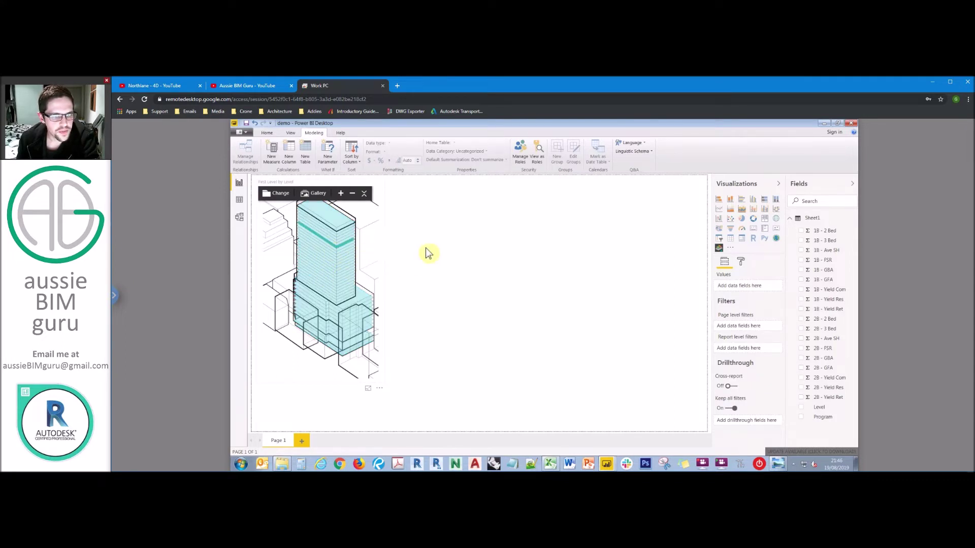
{"action": "left_click", "coordinate": [378, 241]}
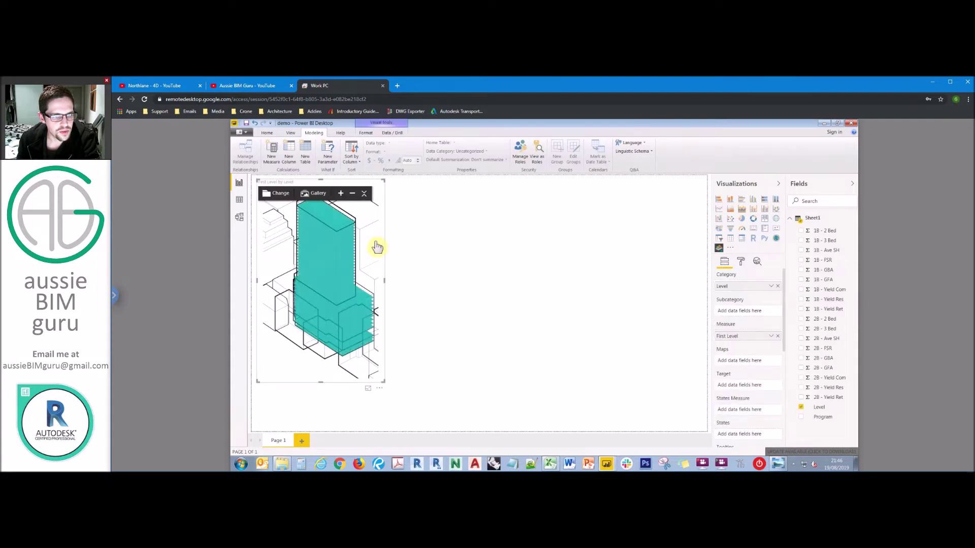
{"action": "left_click", "coordinate": [498, 241]}
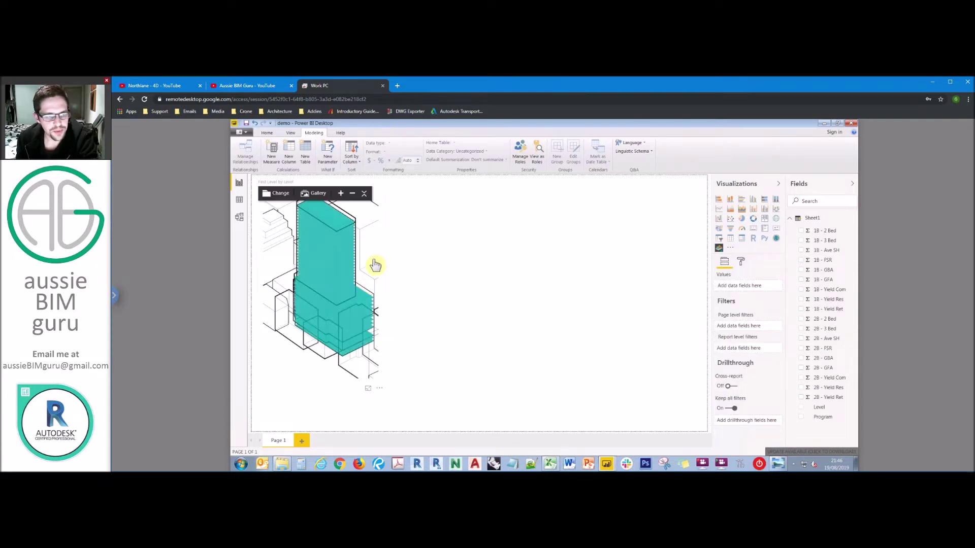
{"action": "left_click", "coordinate": [740, 262]}
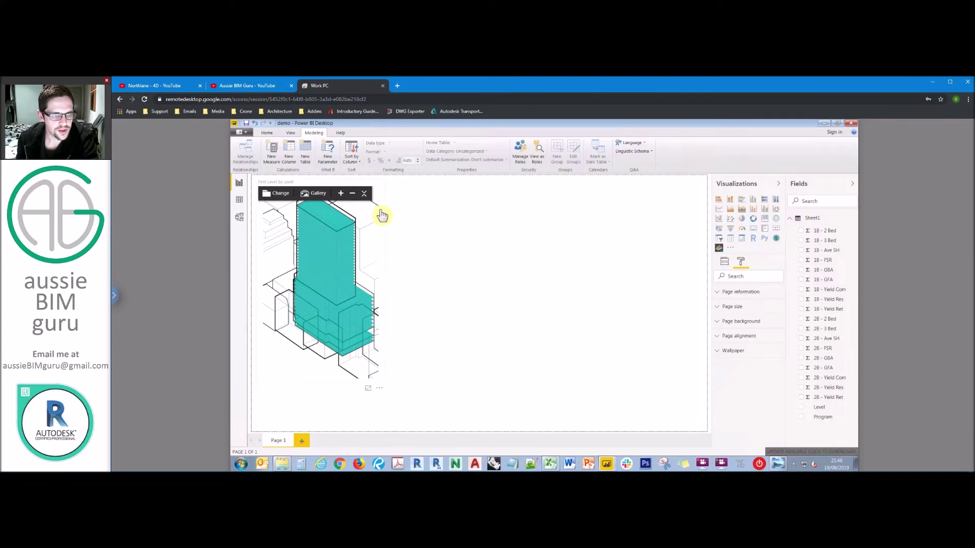
Step: Adjust the zoom of the building inside the map and shrink the visual to fit closely around it
{"action": "scroll", "coordinate": [356, 259], "scroll_direction": "up", "scroll_amount": 3}
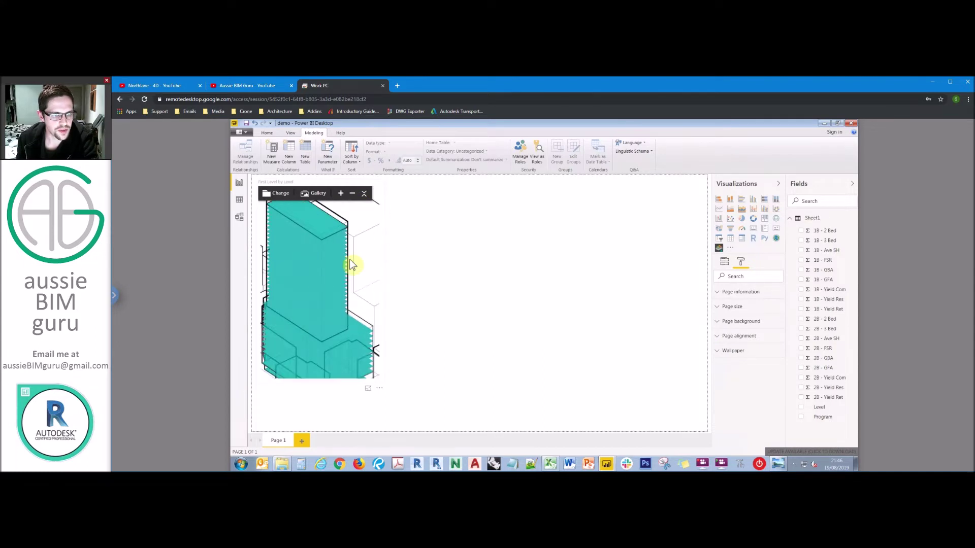
{"action": "left_click", "coordinate": [353, 193]}
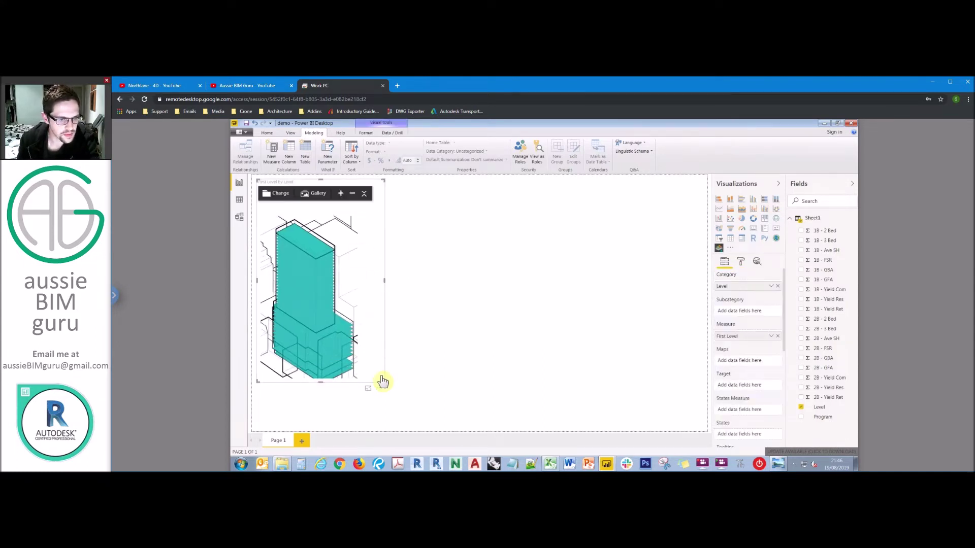
{"action": "left_click_drag", "start_coordinate": [385, 384], "coordinate": [371, 388]}
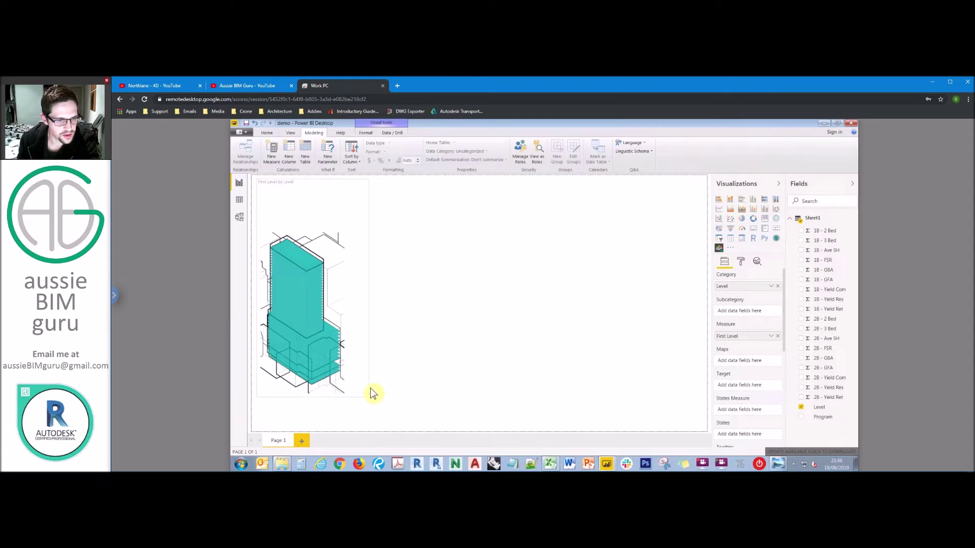
{"action": "left_click_drag", "start_coordinate": [320, 291], "coordinate": [325, 279]}
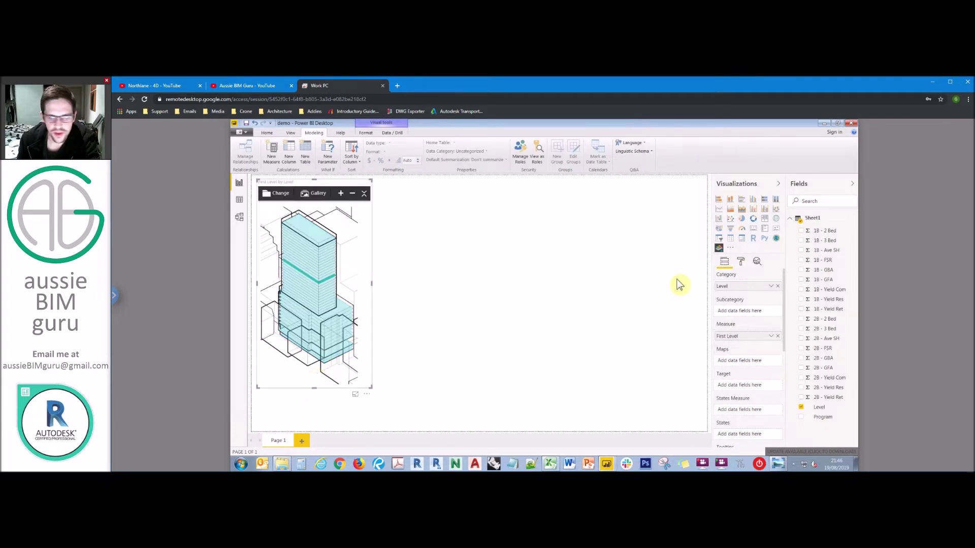
{"action": "left_click", "coordinate": [740, 261]}
{"action": "left_click_drag", "start_coordinate": [374, 262], "coordinate": [364, 331]}
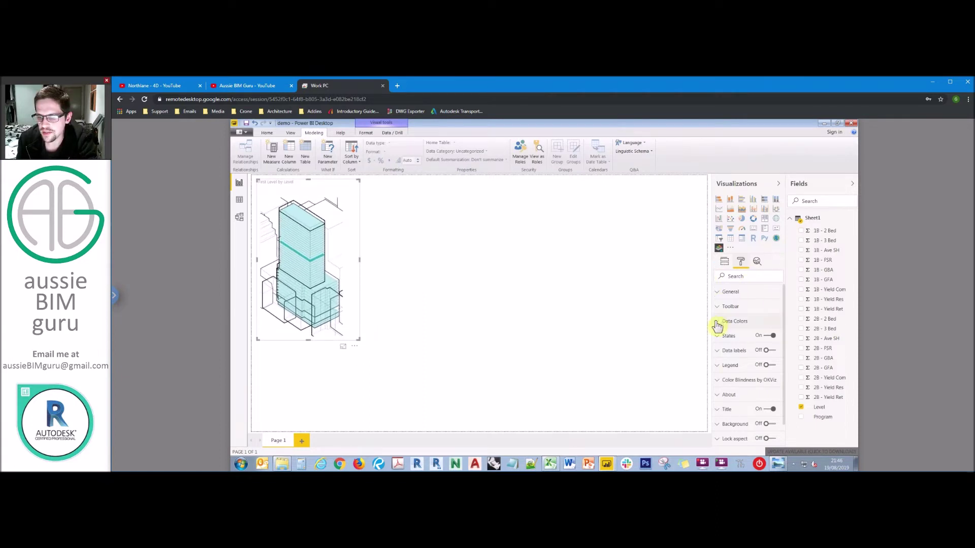
Step: Set the default data color of the map to the teal theme color and deselect the visual
{"action": "left_click", "coordinate": [736, 321]}
{"action": "left_click", "coordinate": [728, 401]}
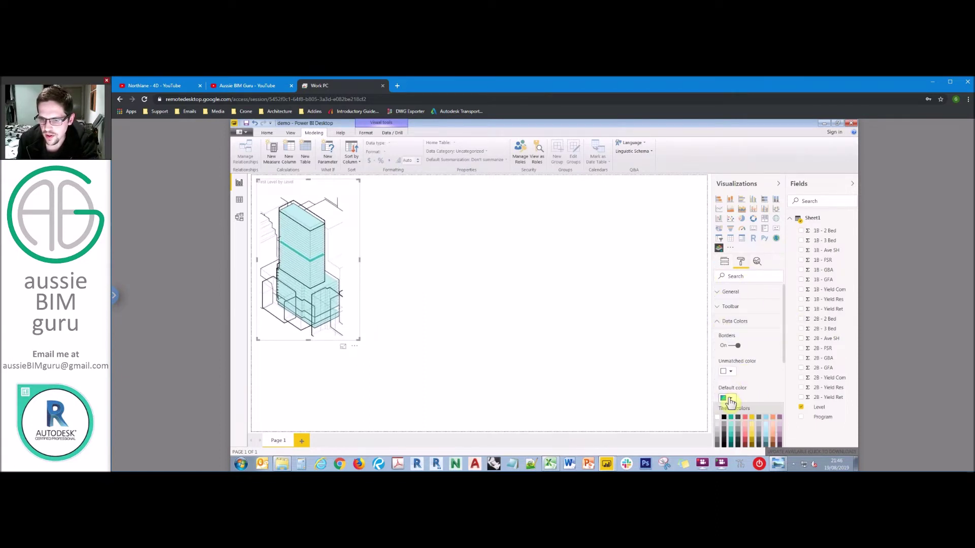
{"action": "left_click", "coordinate": [734, 423]}
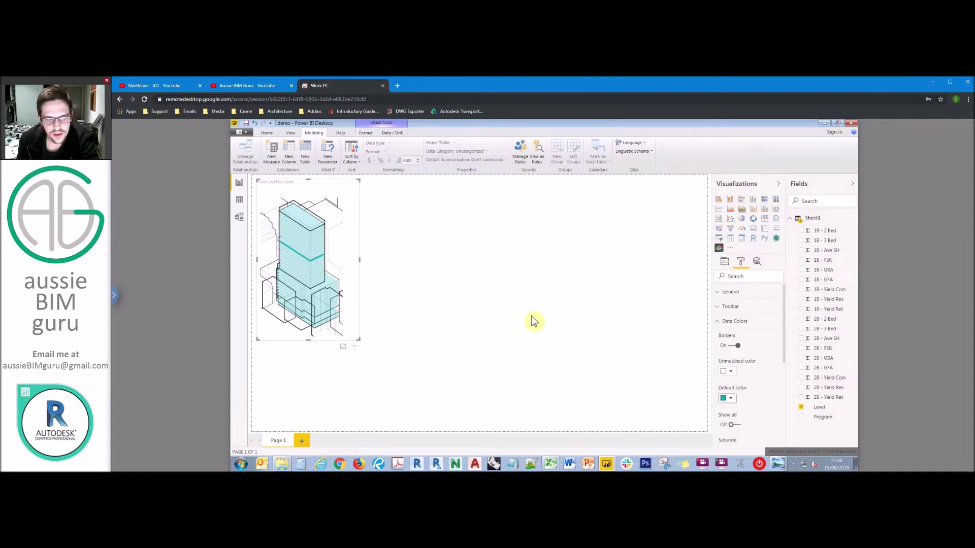
{"action": "left_click", "coordinate": [500, 282]}
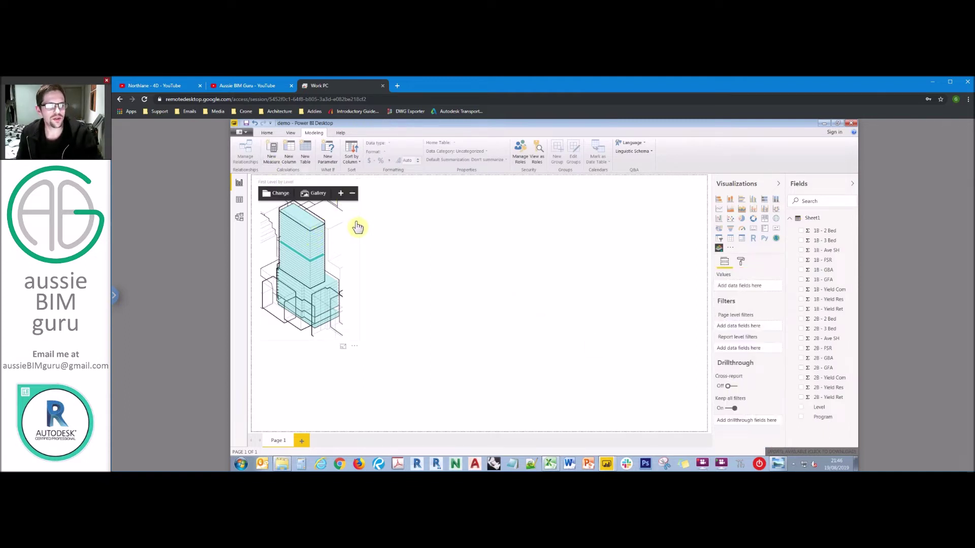
{"action": "mouse_move", "coordinate": [358, 228]}
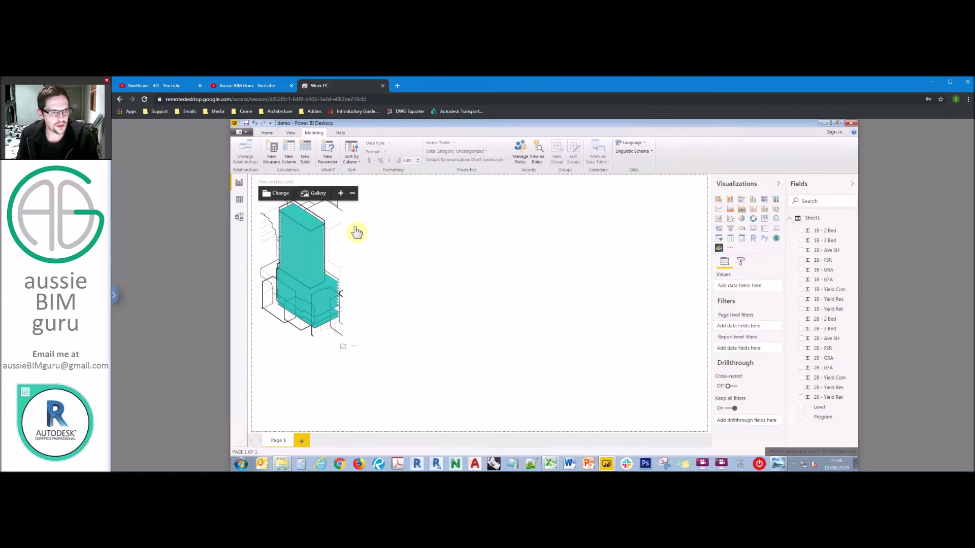
Step: Duplicate the map visual and place the copy at the upper-right corner of the report page
{"action": "left_click", "coordinate": [266, 186]}
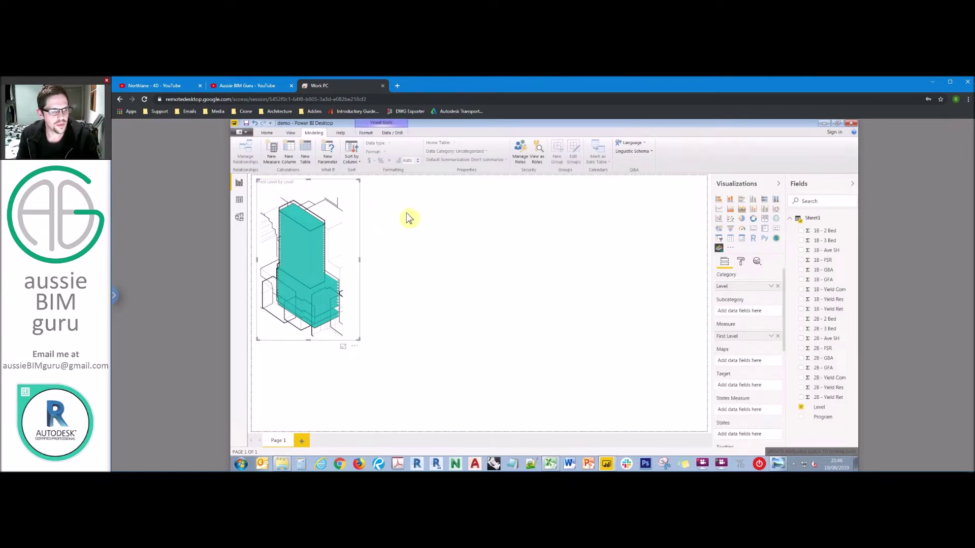
{"action": "key", "text": "ctrl+c"}
{"action": "key", "text": "ctrl+v"}
{"action": "left_click_drag", "start_coordinate": [355, 192], "coordinate": [689, 191]}
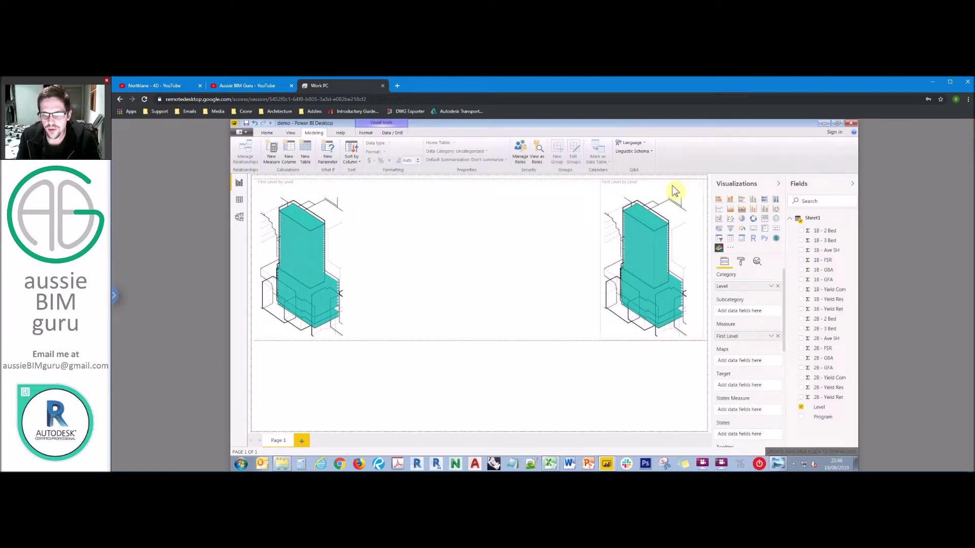
{"action": "left_click", "coordinate": [620, 193]}
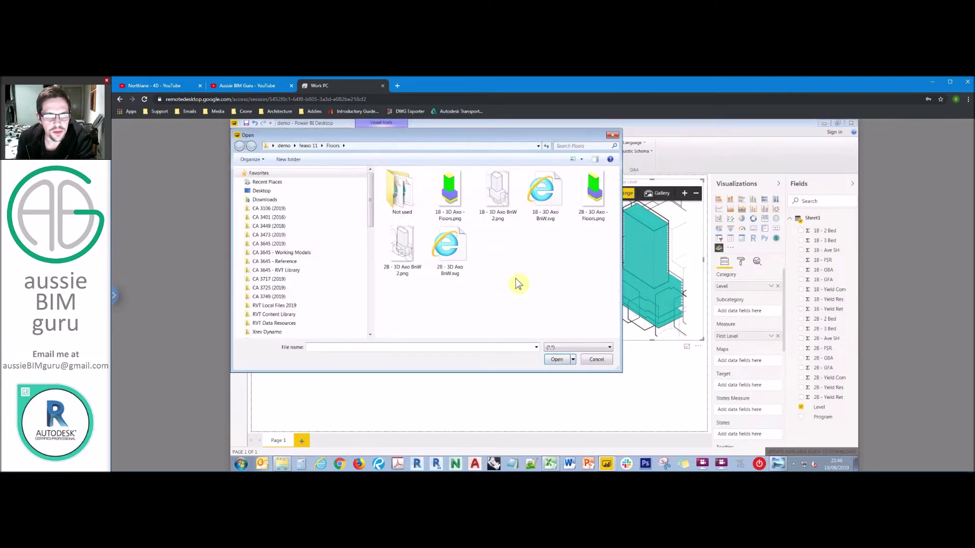
{"action": "left_click", "coordinate": [496, 193]}
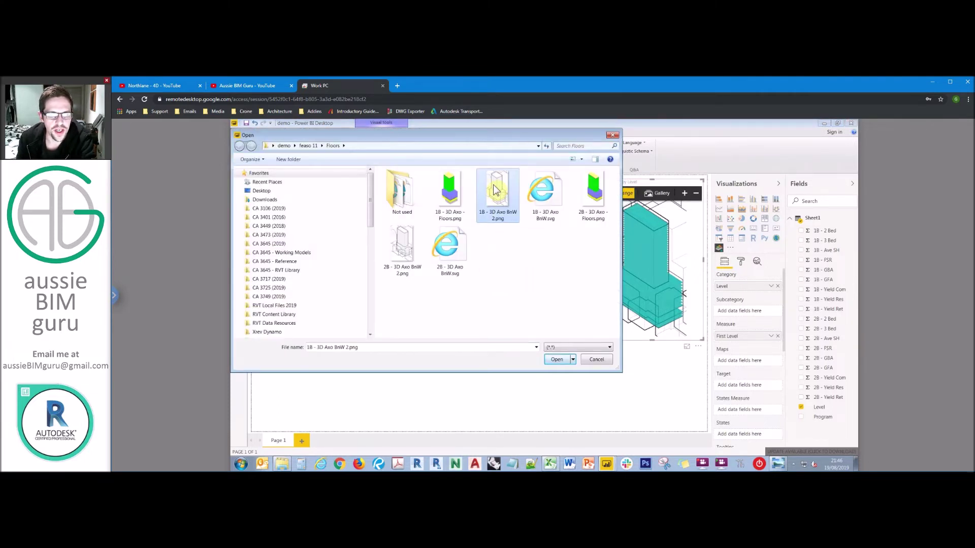
{"action": "double_click", "coordinate": [502, 224]}
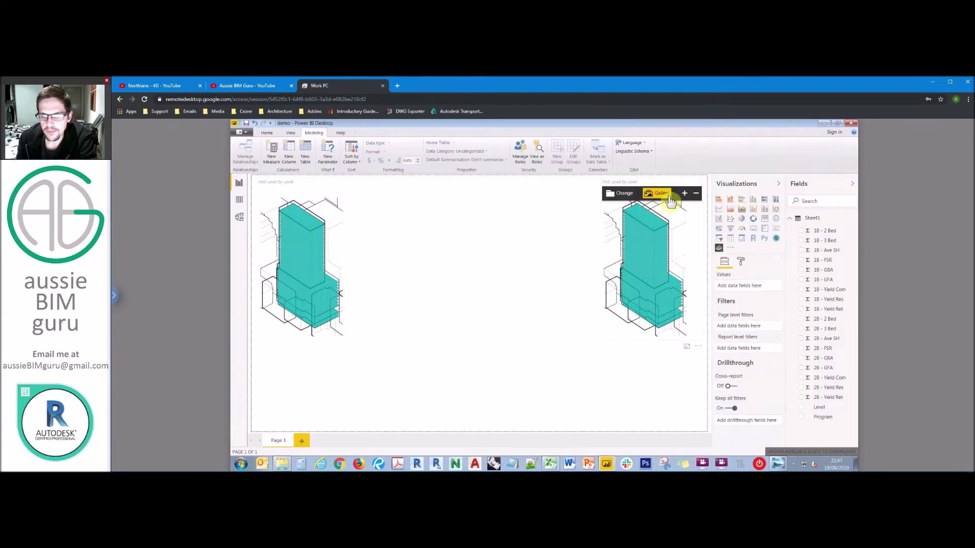
{"action": "left_click", "coordinate": [647, 192]}
Step: Replace the map in the duplicated visual with 1B - 3D Axo BnW.svg from the Floors folder
{"action": "left_click", "coordinate": [621, 195]}
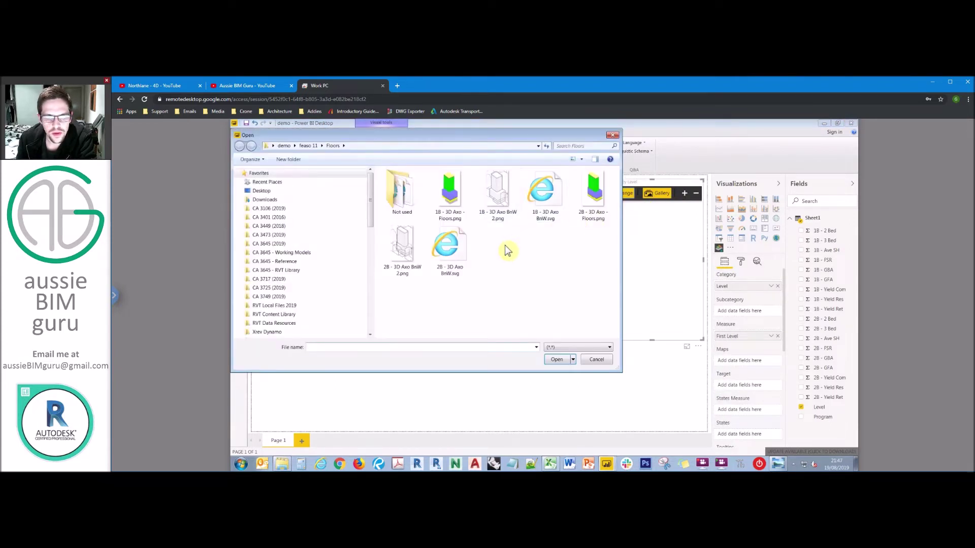
{"action": "left_click", "coordinate": [545, 200]}
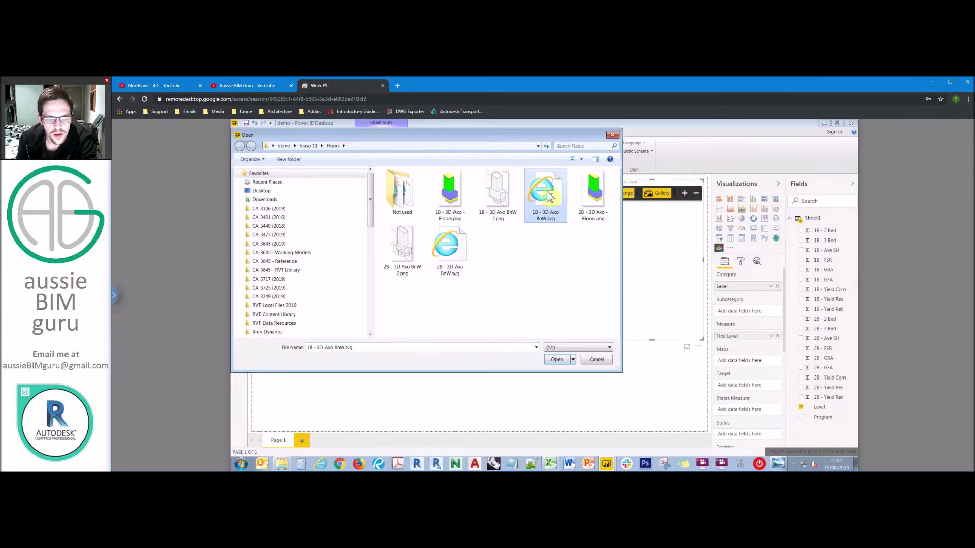
{"action": "double_click", "coordinate": [546, 195]}
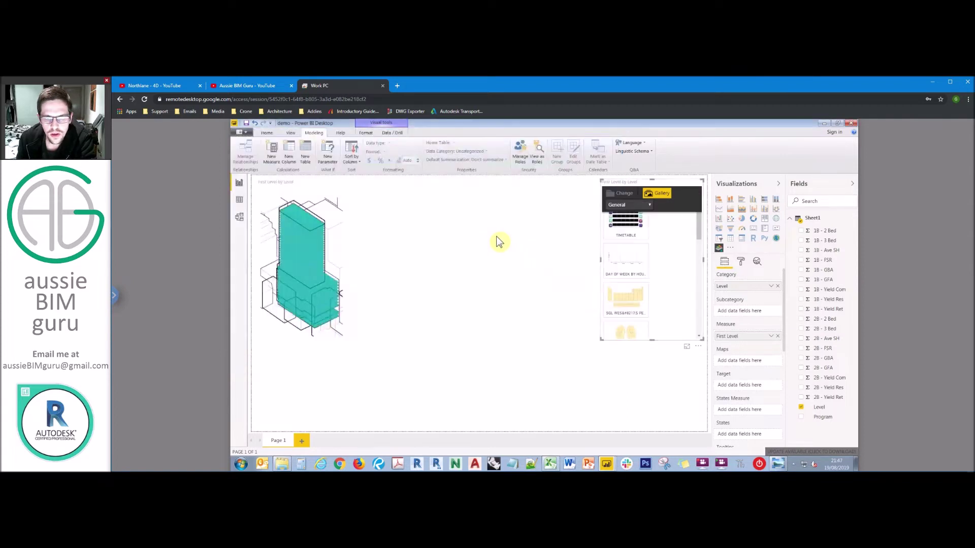
{"action": "left_click", "coordinate": [510, 273]}
{"action": "mouse_move", "coordinate": [608, 245]}
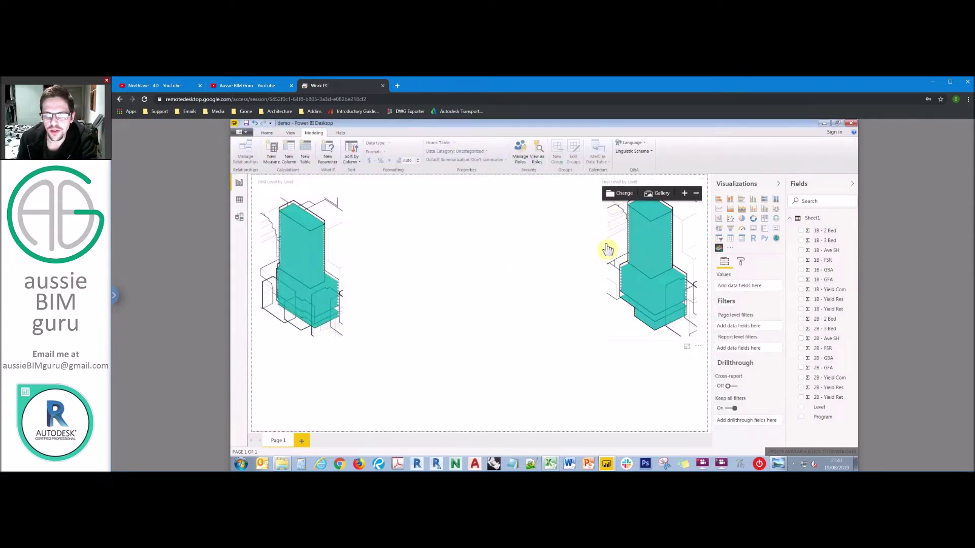
Step: Set the default data color of the 1B map visual to a custom red and deselect the visual
{"action": "left_click", "coordinate": [686, 192]}
{"action": "left_click", "coordinate": [740, 262]}
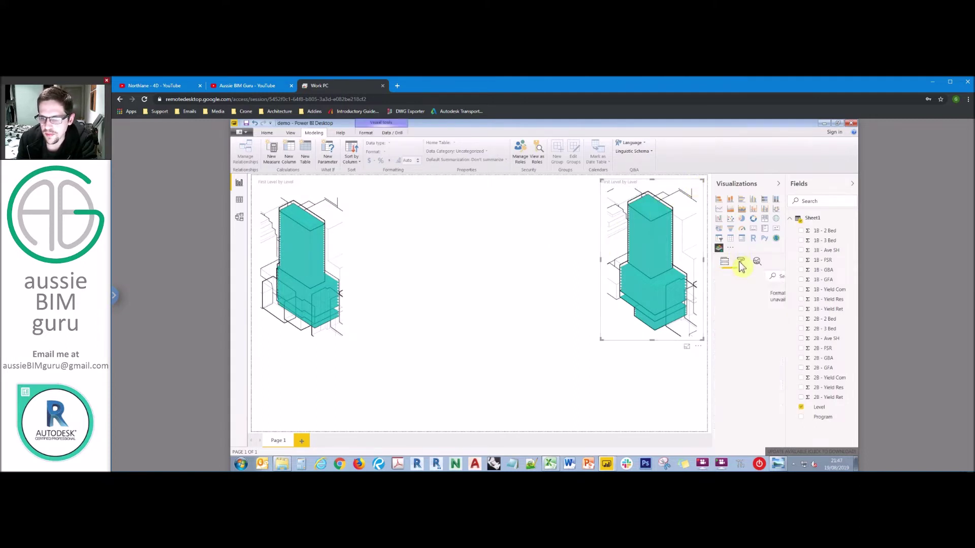
{"action": "left_click", "coordinate": [726, 320]}
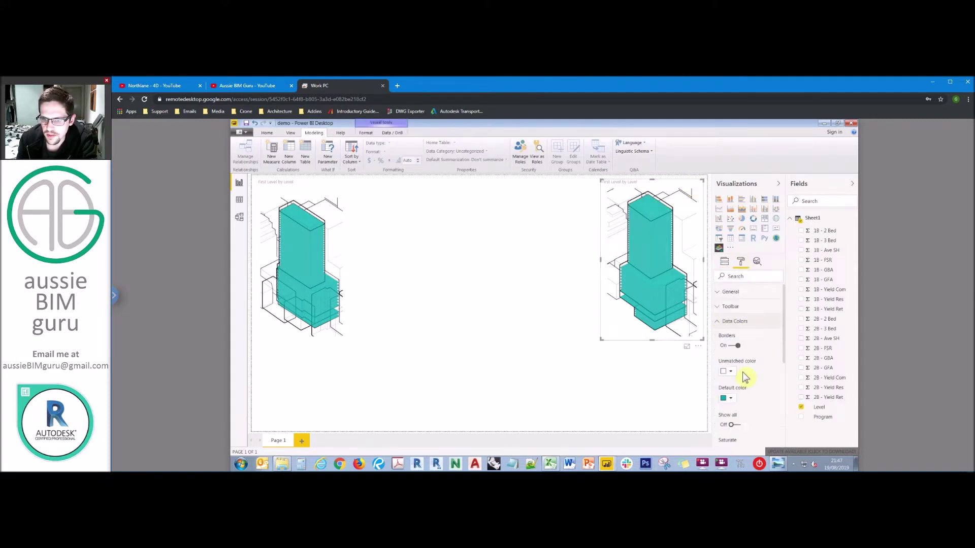
{"action": "left_click", "coordinate": [730, 399]}
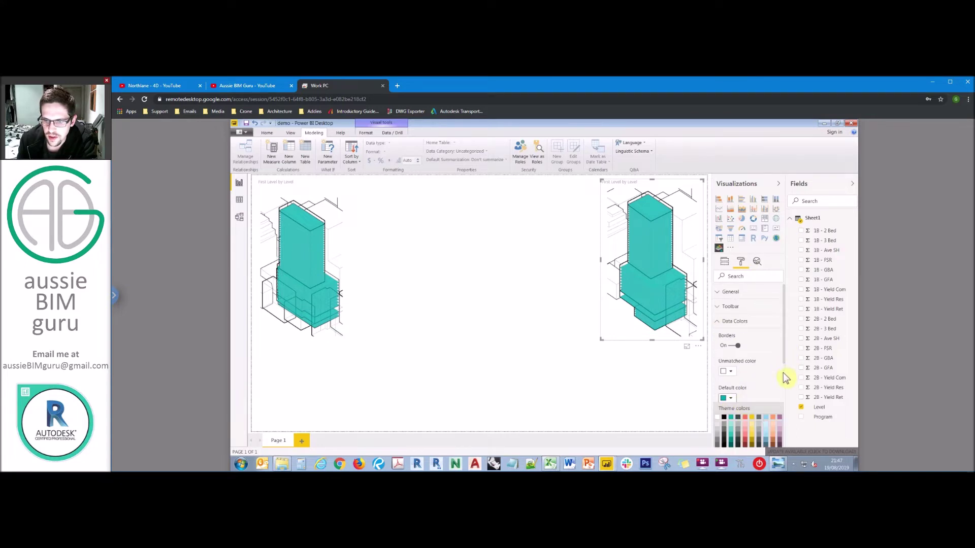
{"action": "scroll", "coordinate": [784, 375], "scroll_direction": "down", "scroll_amount": 2}
{"action": "left_click", "coordinate": [730, 348]}
{"action": "left_click", "coordinate": [730, 348]}
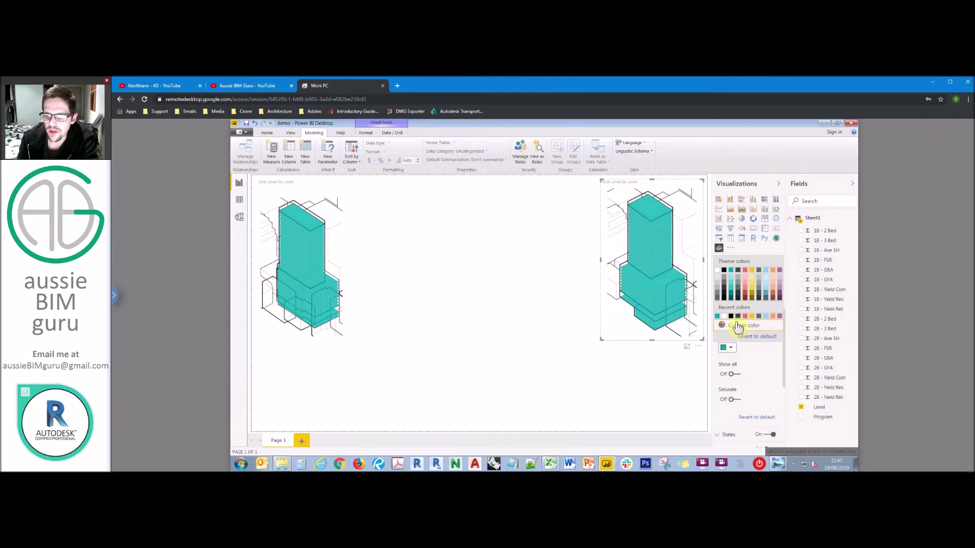
{"action": "left_click", "coordinate": [738, 326]}
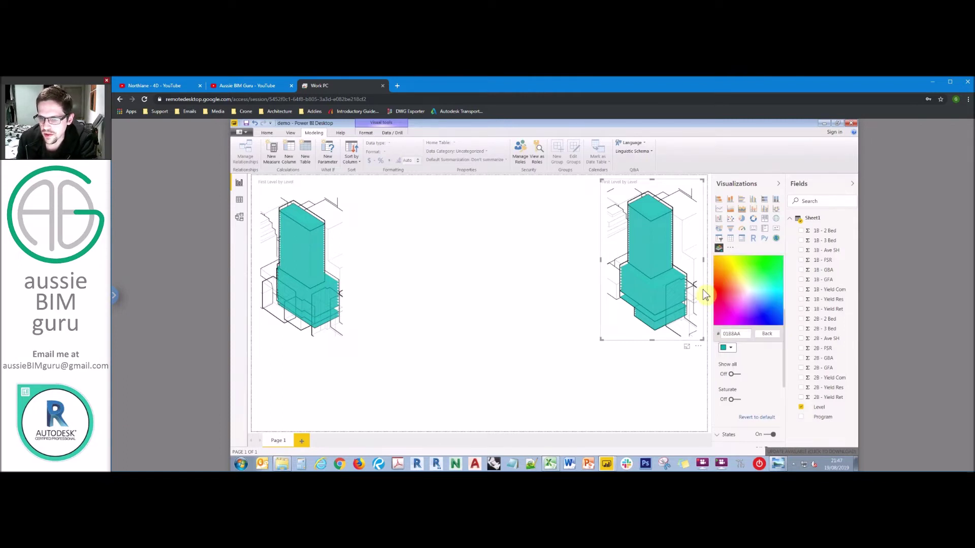
{"action": "left_click", "coordinate": [715, 296]}
{"action": "left_click", "coordinate": [726, 346]}
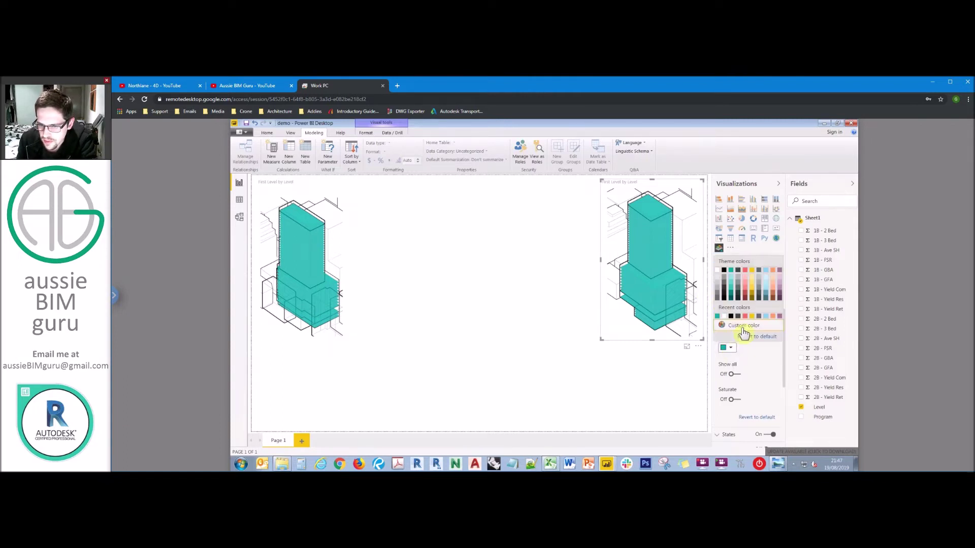
{"action": "left_click", "coordinate": [741, 327]}
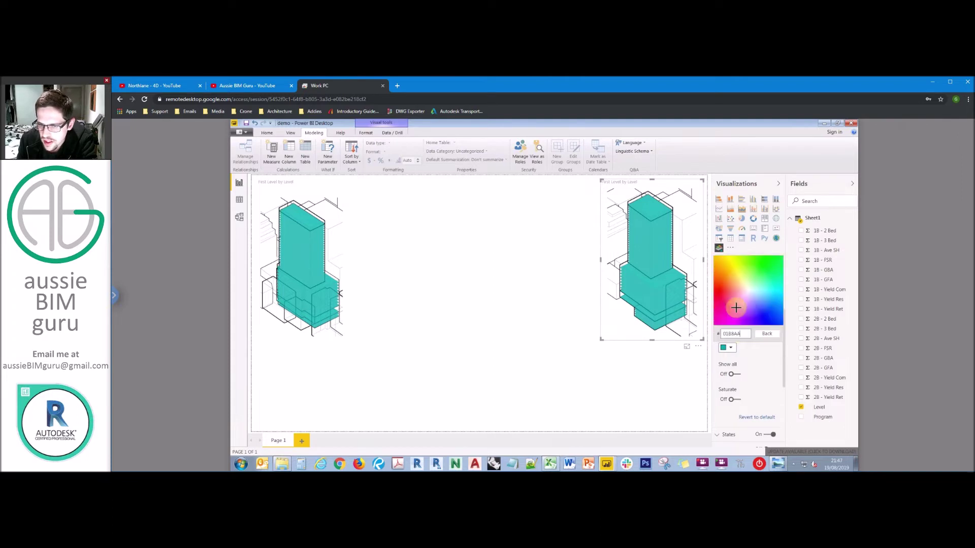
{"action": "left_click", "coordinate": [715, 293]}
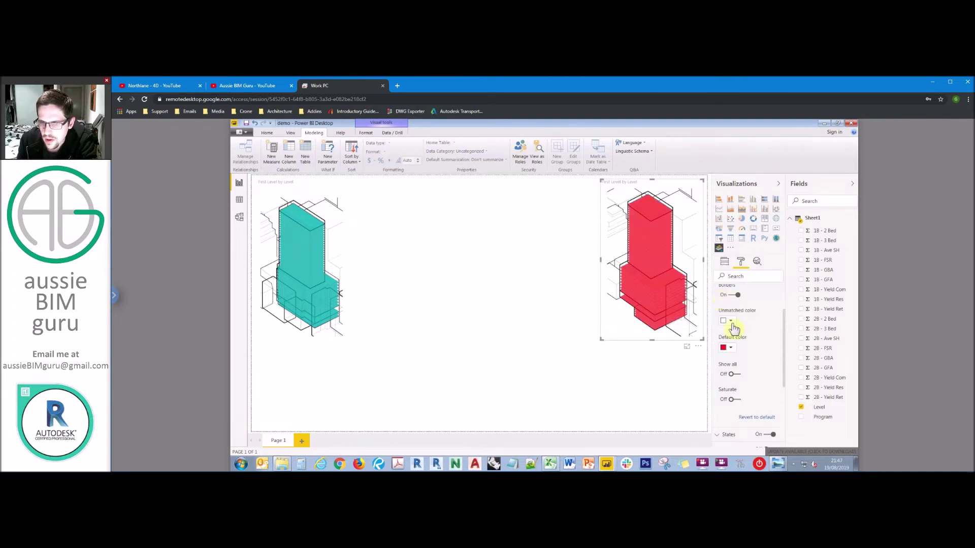
{"action": "left_click", "coordinate": [524, 257]}
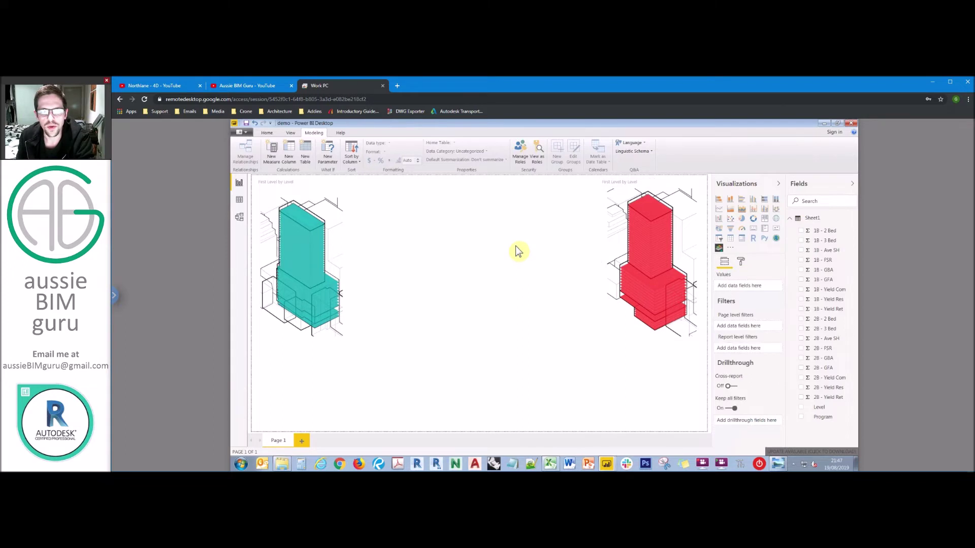
Step: Highlight single levels of the 1B building, such as Level 09, to check cross-highlighting between both maps, and clear the highlight
{"action": "left_click", "coordinate": [638, 288]}
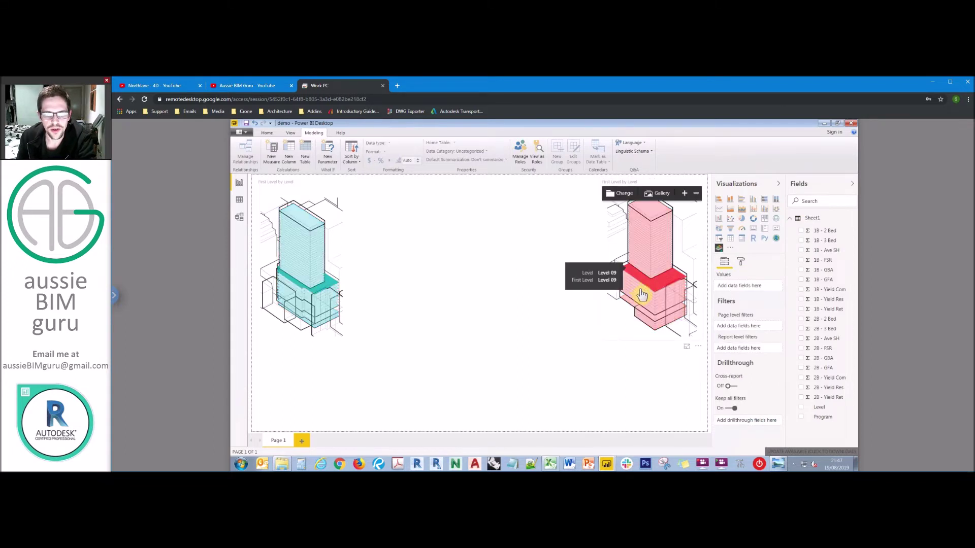
{"action": "left_click", "coordinate": [644, 240]}
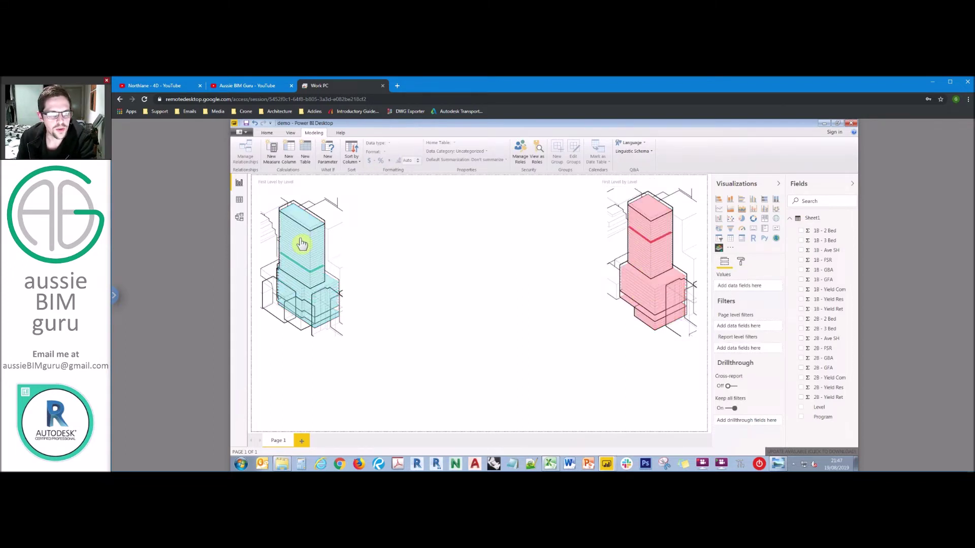
{"action": "left_click", "coordinate": [643, 252]}
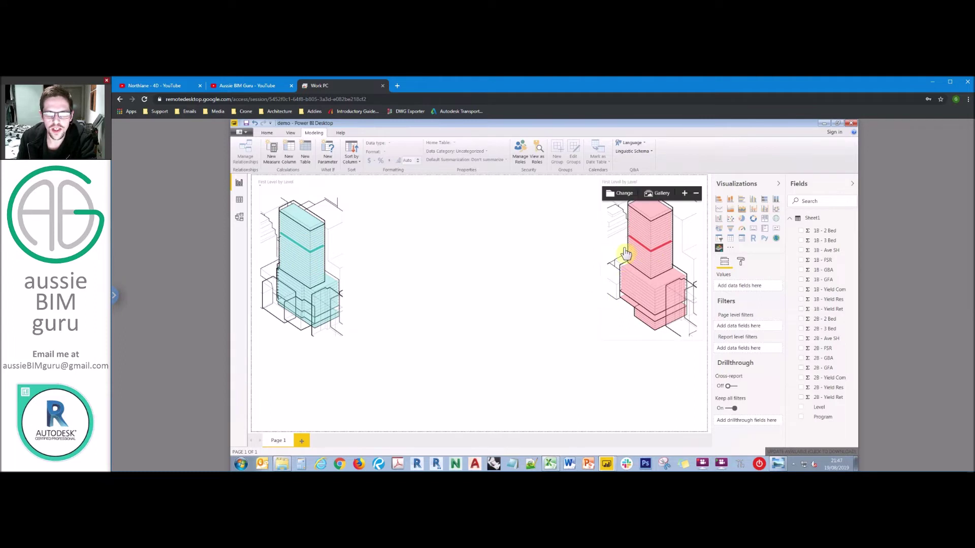
{"action": "left_click", "coordinate": [352, 241]}
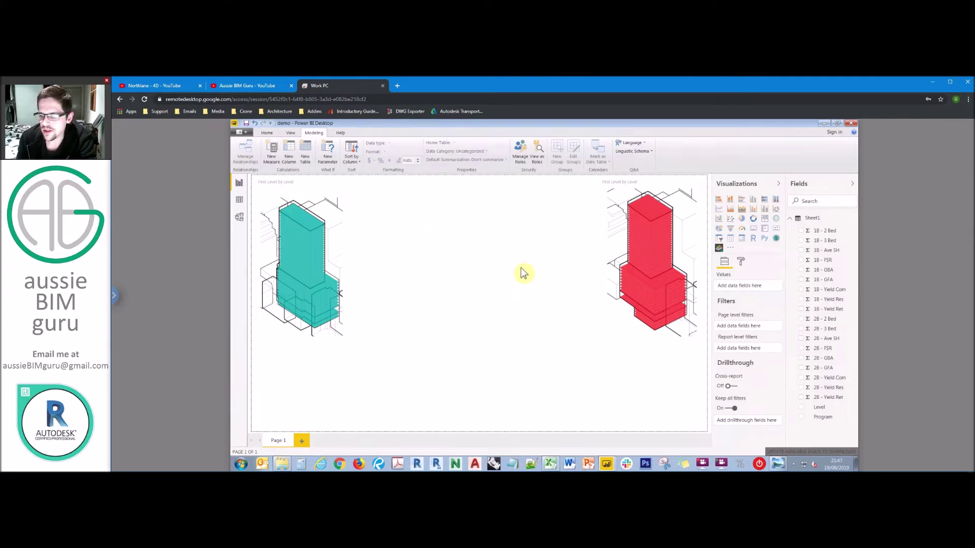
Step: Insert a slicer between the two maps, assign the Level field to it and make it narrower
{"action": "left_click", "coordinate": [719, 240]}
{"action": "left_click_drag", "start_coordinate": [375, 345], "coordinate": [506, 240]}
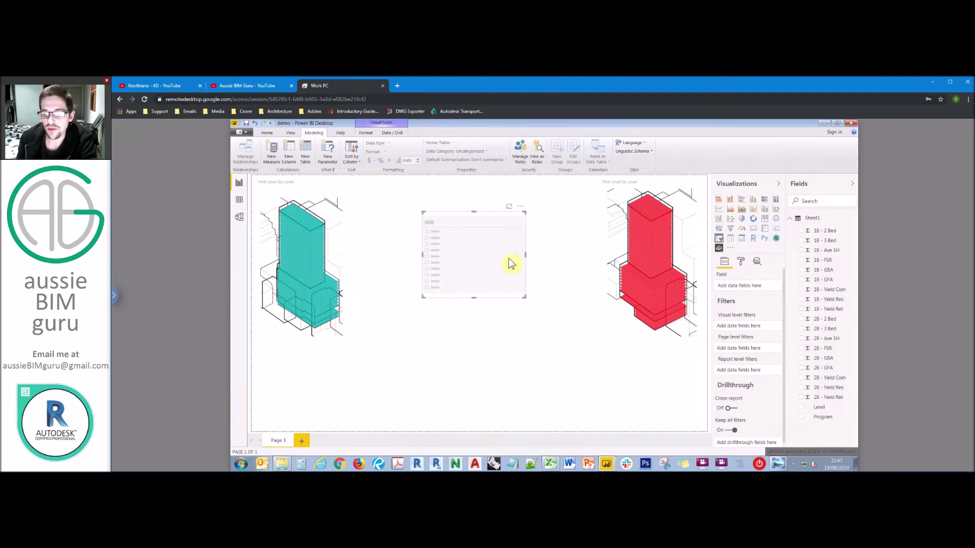
{"action": "left_click_drag", "start_coordinate": [821, 412], "coordinate": [751, 292]}
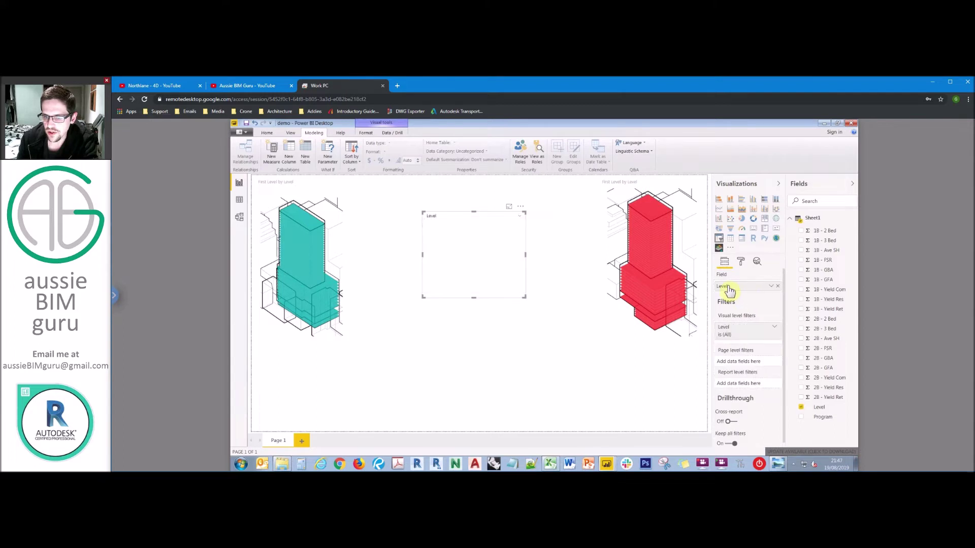
{"action": "left_click_drag", "start_coordinate": [527, 301], "coordinate": [485, 303]}
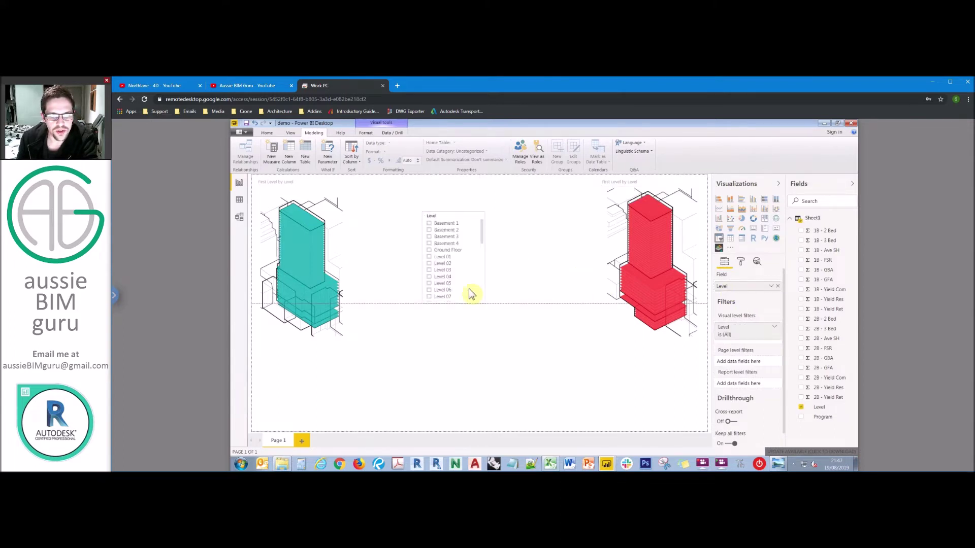
Step: Filter the report to Level 01 through Level 03 with the Level slicer and deselect the slicer
{"action": "left_click", "coordinate": [430, 257]}
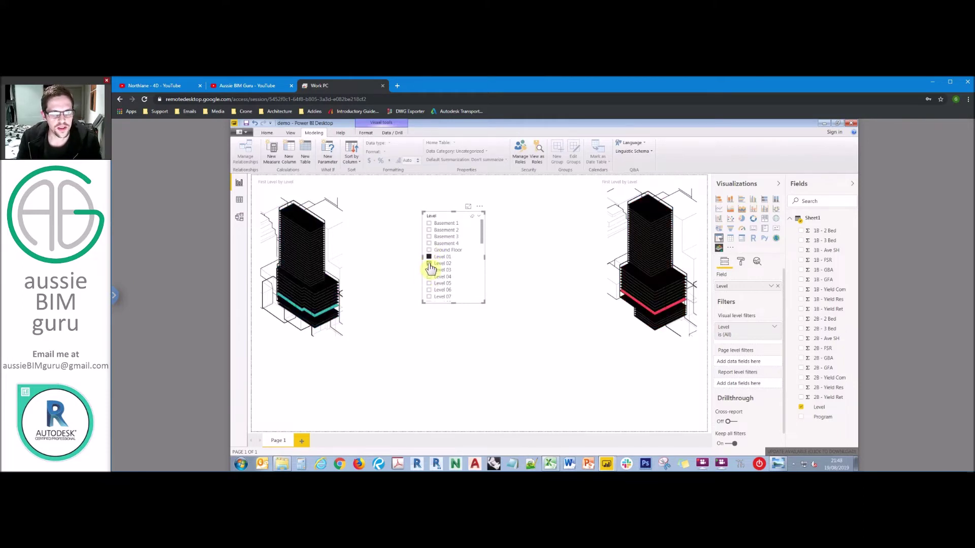
{"action": "left_click", "coordinate": [430, 271], "text": "shift"}
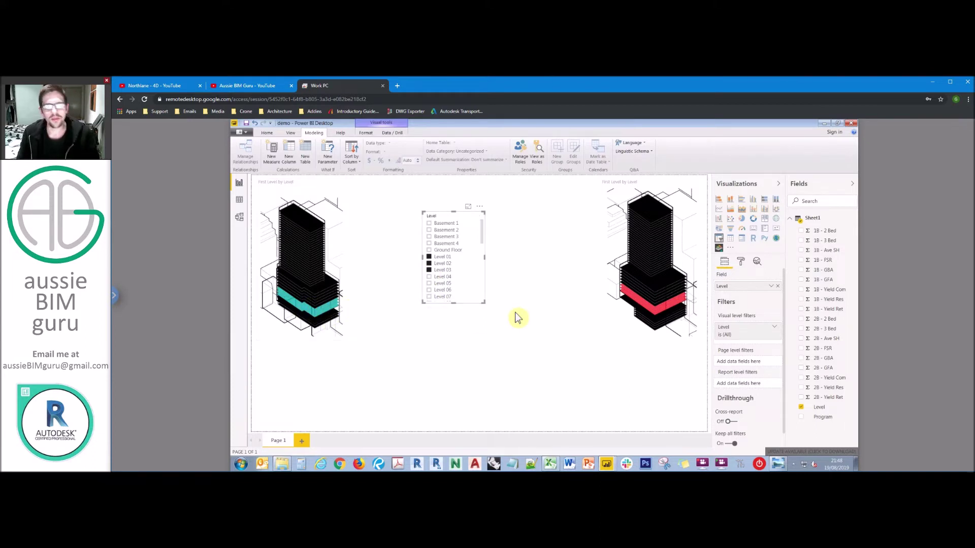
{"action": "left_click", "coordinate": [579, 257]}
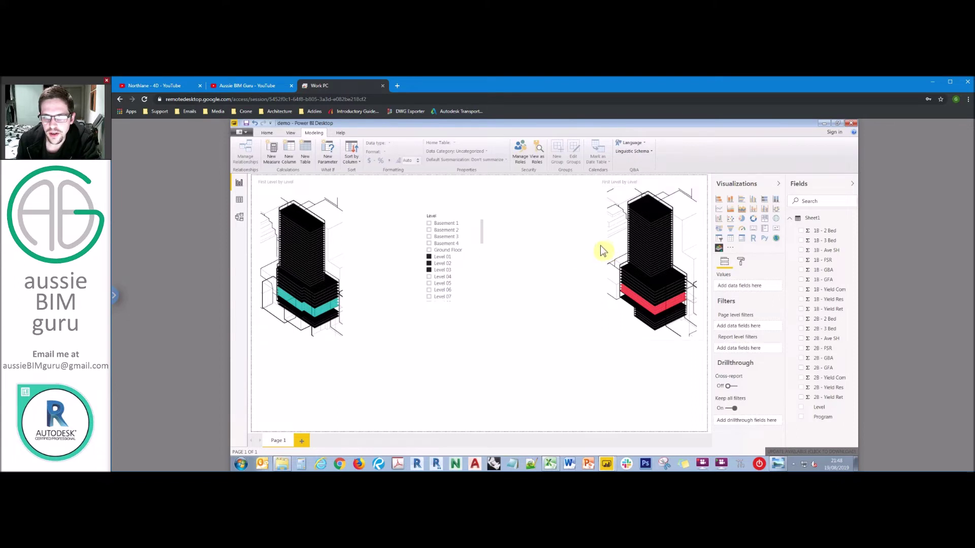
Step: Set the unmatched data color of the 1B map visual to white
{"action": "left_click", "coordinate": [615, 185]}
{"action": "left_click", "coordinate": [741, 260]}
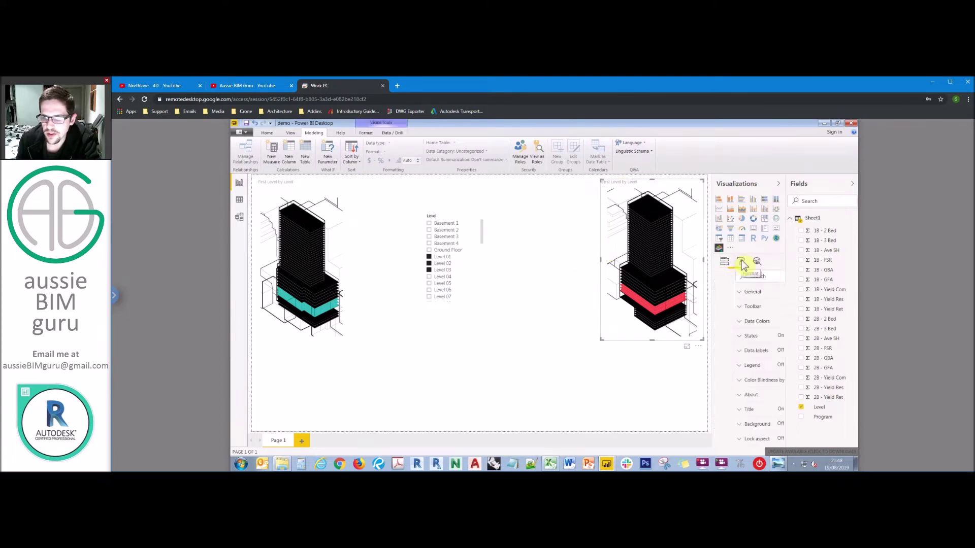
{"action": "left_click", "coordinate": [720, 325]}
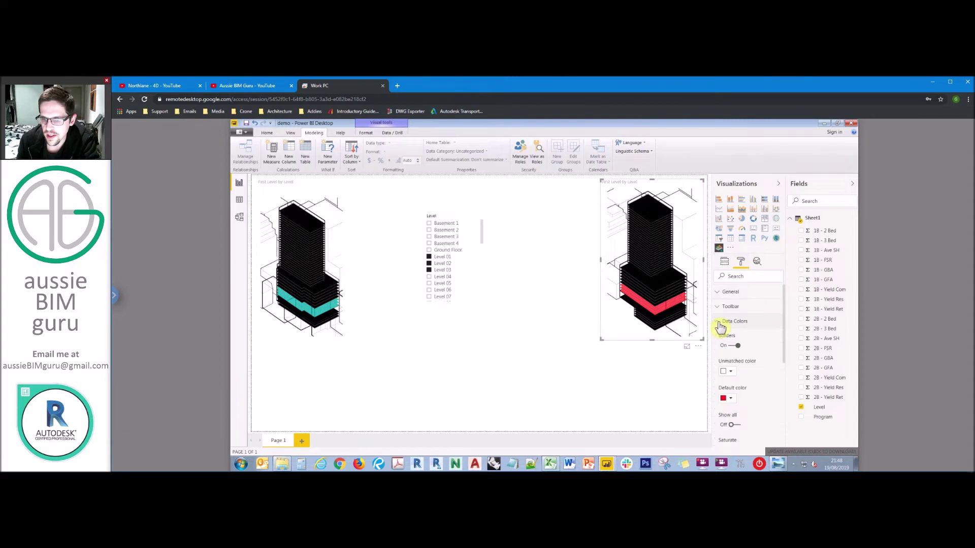
{"action": "left_click", "coordinate": [729, 373]}
{"action": "left_click", "coordinate": [717, 390]}
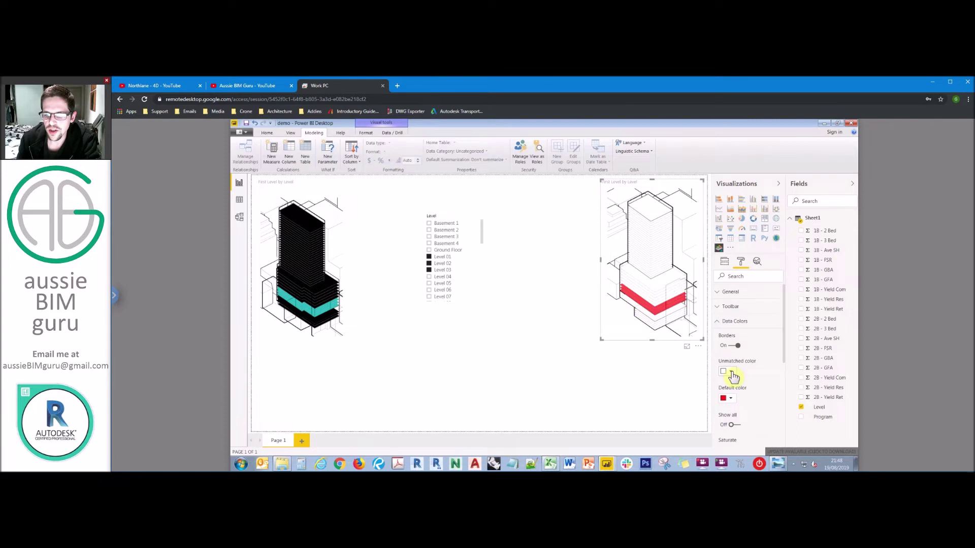
Step: Try a light yellow unmatched color on the 1B map visual and restore white
{"action": "left_click", "coordinate": [732, 373]}
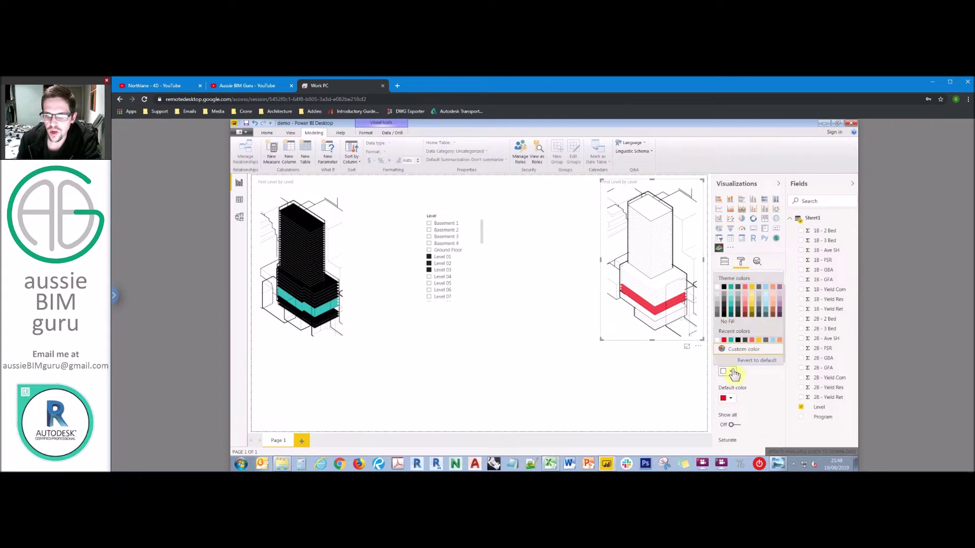
{"action": "left_click", "coordinate": [753, 298]}
{"action": "left_click", "coordinate": [731, 373]}
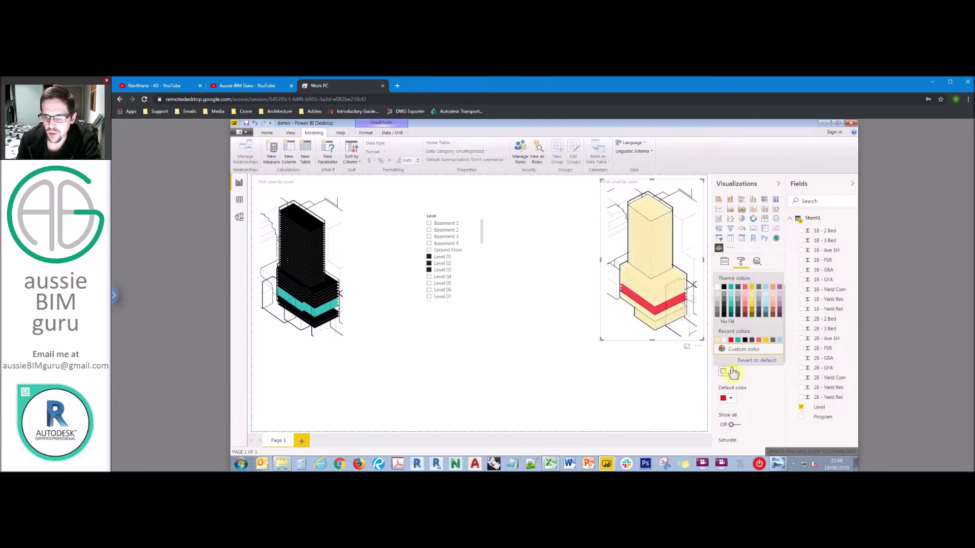
{"action": "left_click", "coordinate": [721, 288]}
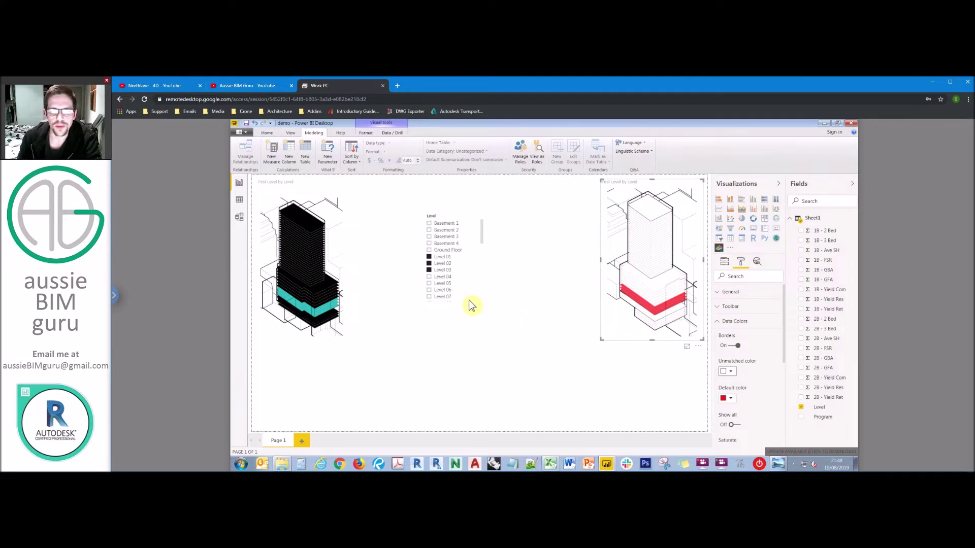
Step: Set the unmatched data color of the 2B map visual to white, after trying a light grey
{"action": "left_click", "coordinate": [303, 187]}
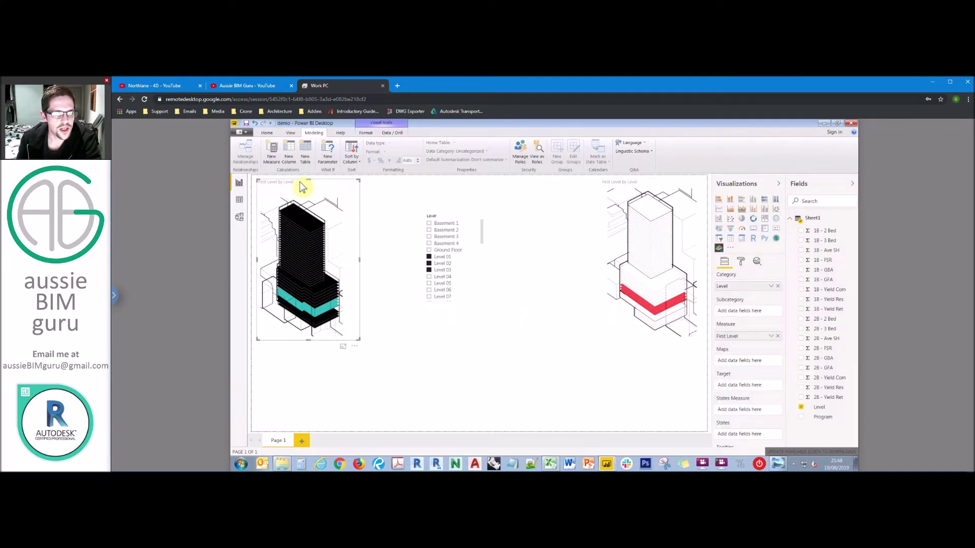
{"action": "left_click", "coordinate": [740, 261]}
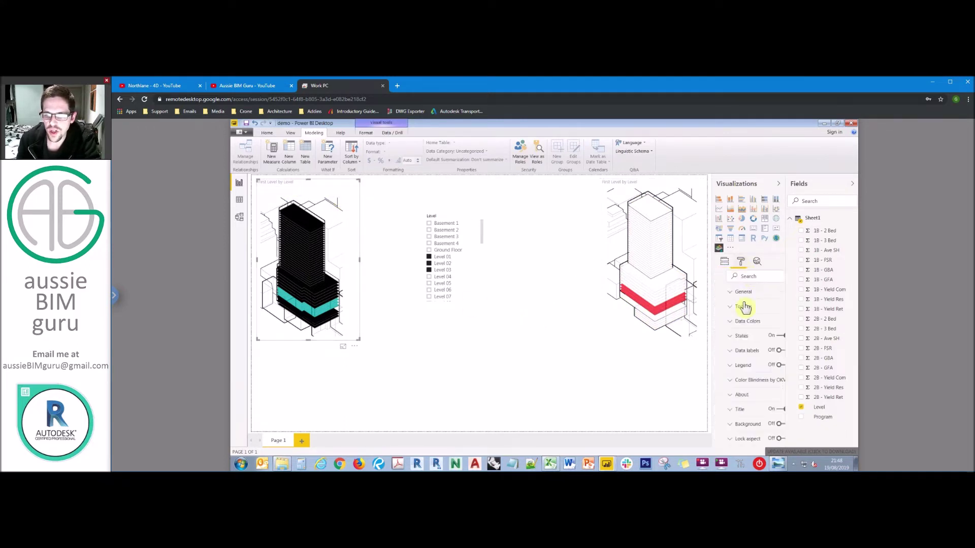
{"action": "left_click", "coordinate": [720, 323]}
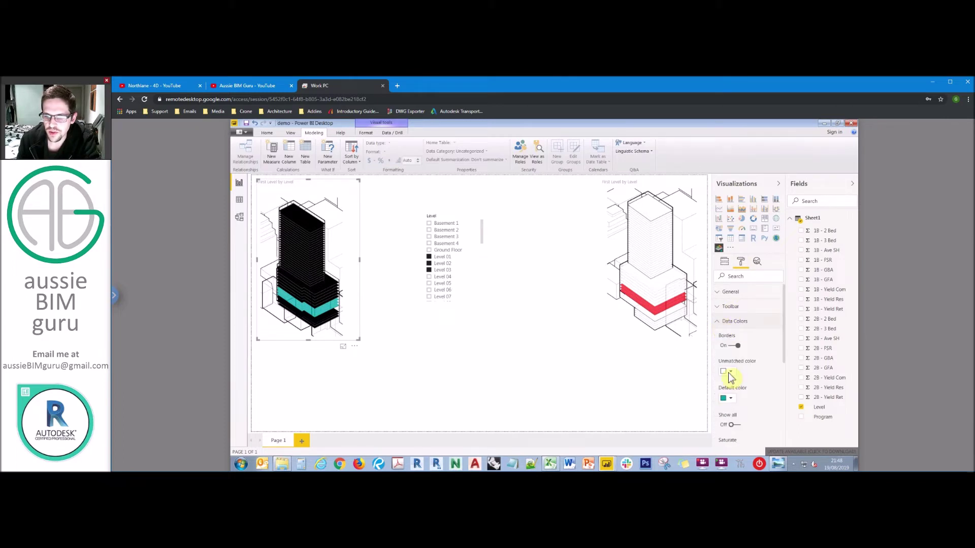
{"action": "left_click", "coordinate": [729, 374]}
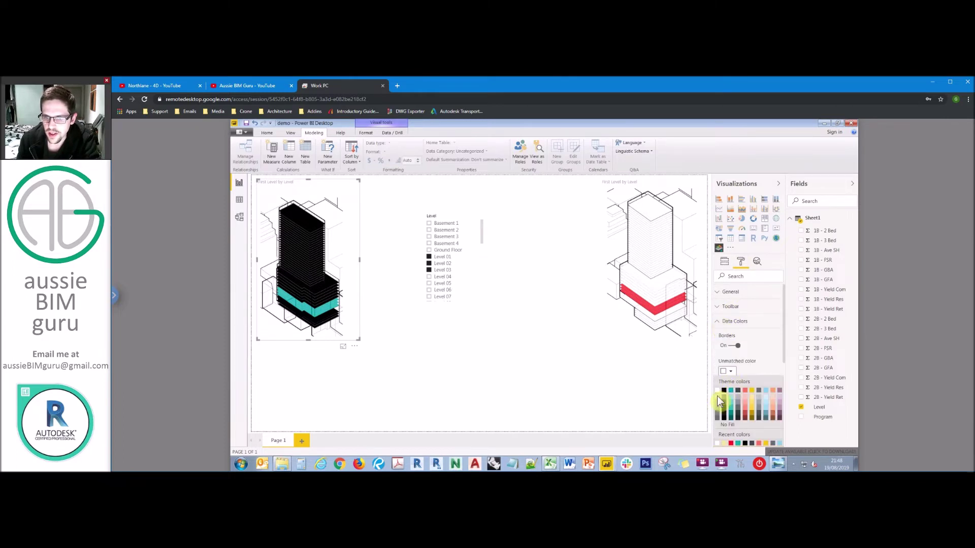
{"action": "left_click", "coordinate": [718, 400]}
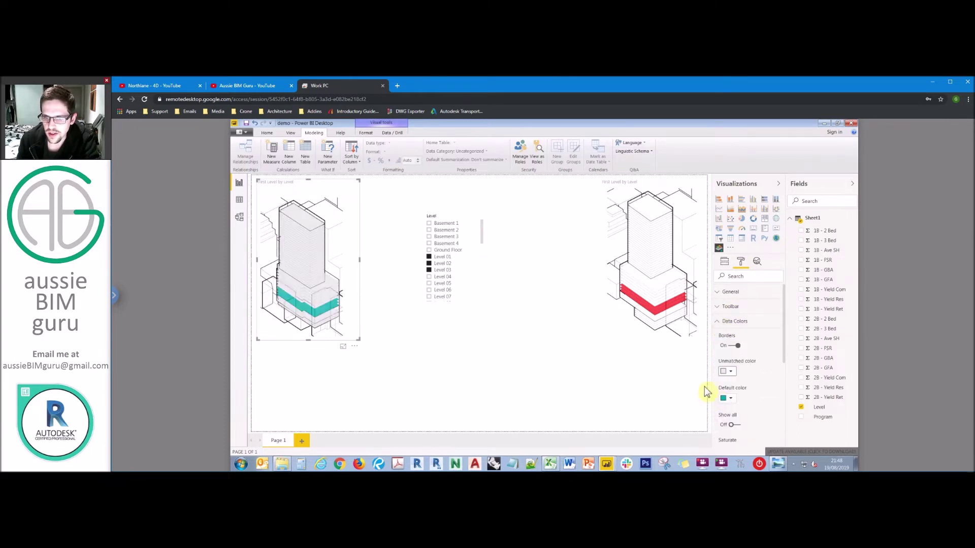
{"action": "left_click", "coordinate": [730, 374]}
{"action": "key", "text": "Escape"}
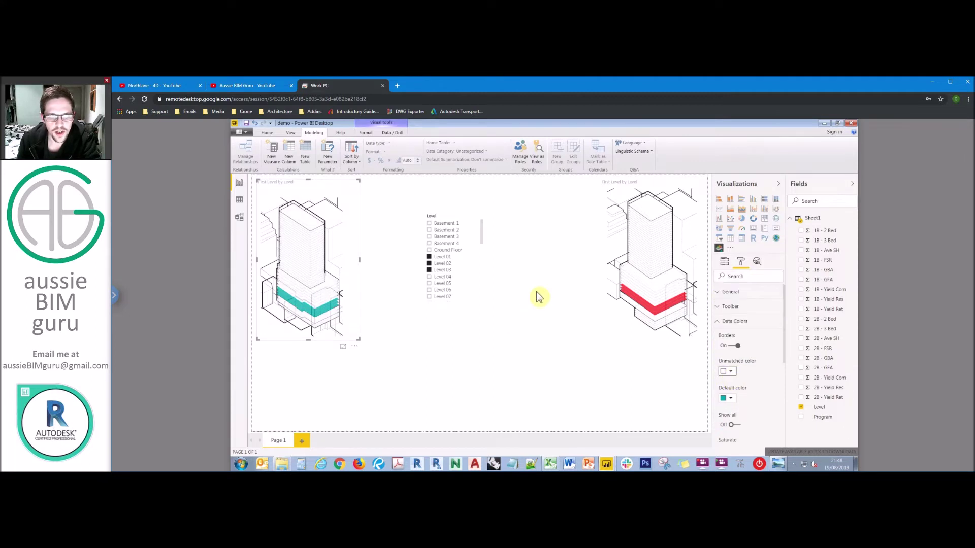
Step: Widen the Level slicer slightly and select Level 01 through Level 05 in it
{"action": "left_click", "coordinate": [539, 297]}
{"action": "left_click", "coordinate": [483, 308]}
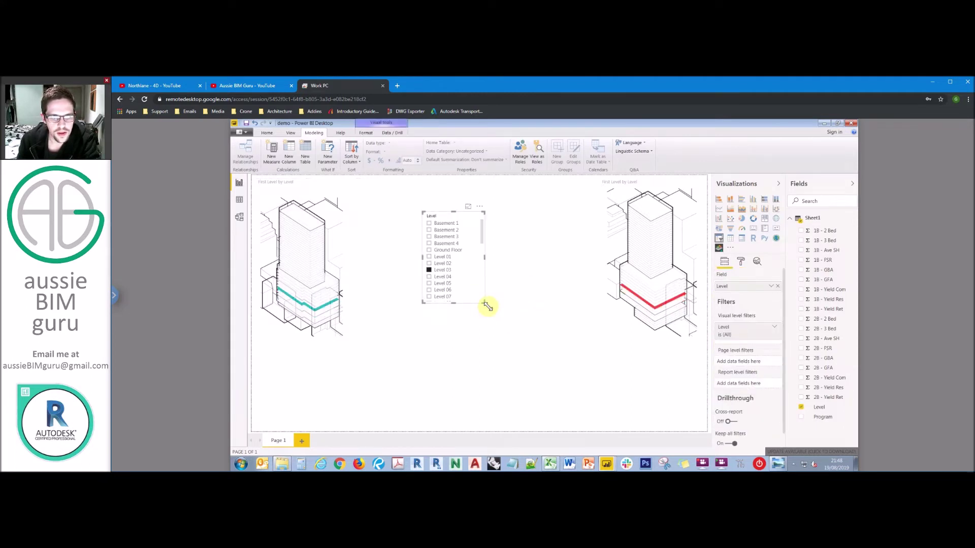
{"action": "left_click_drag", "start_coordinate": [492, 303], "coordinate": [495, 307]}
{"action": "left_click", "coordinate": [428, 270]}
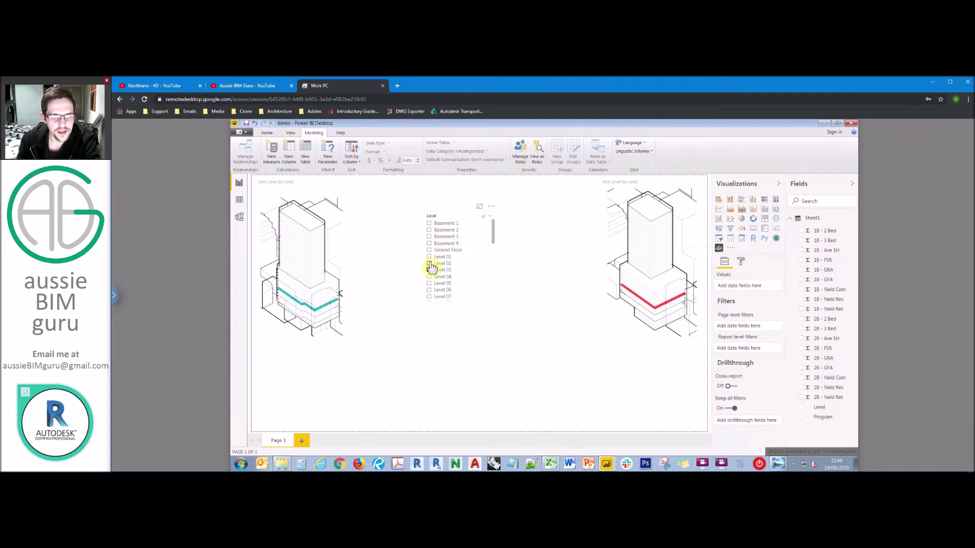
{"action": "left_click", "coordinate": [429, 264]}
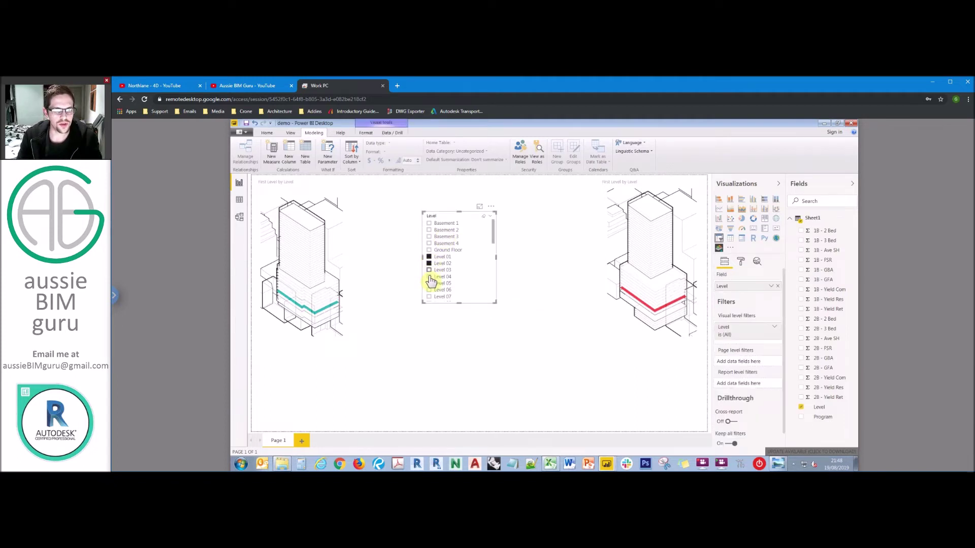
{"action": "left_click", "coordinate": [431, 282], "text": "shift"}
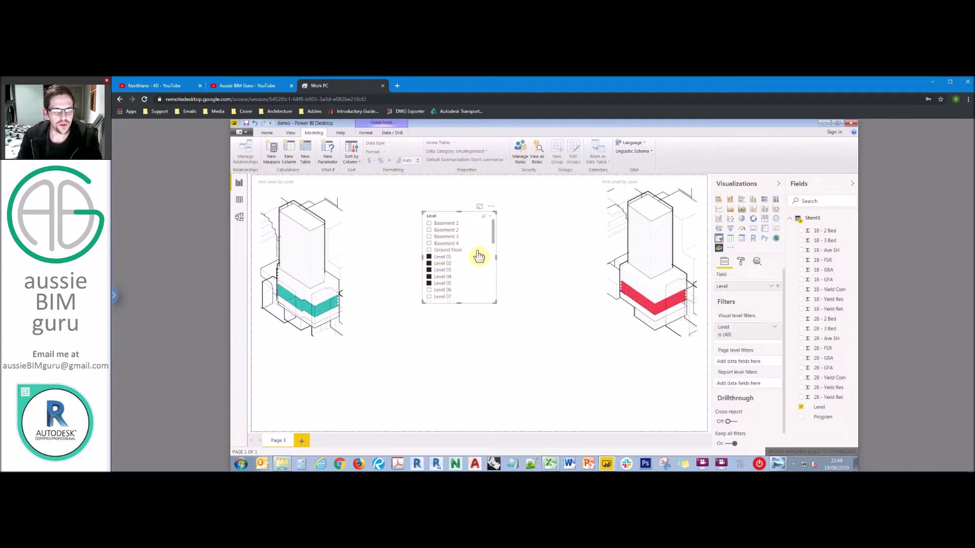
Step: Select only Basement 4 in the Level slicer and turn on the slicer's "Select all" option
{"action": "left_click", "coordinate": [446, 244]}
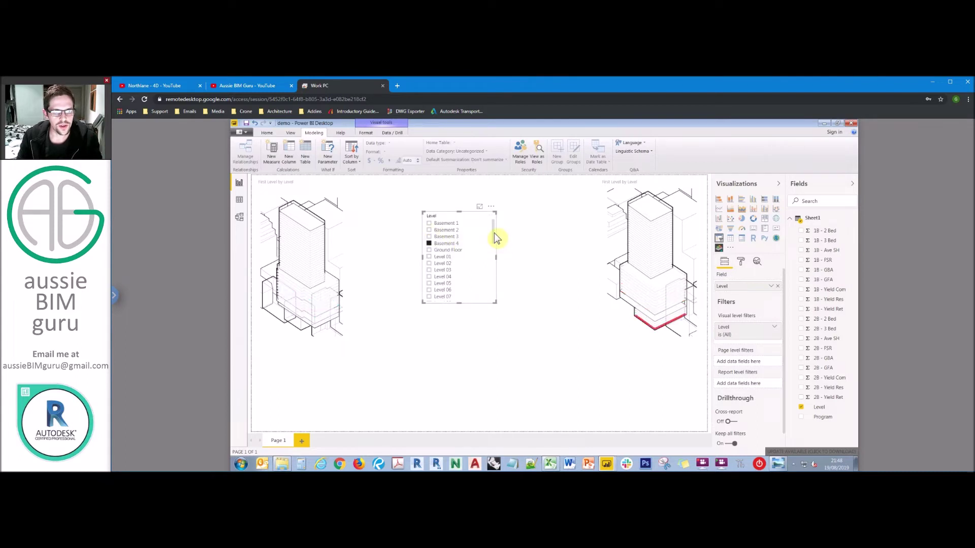
{"action": "left_click", "coordinate": [741, 262]}
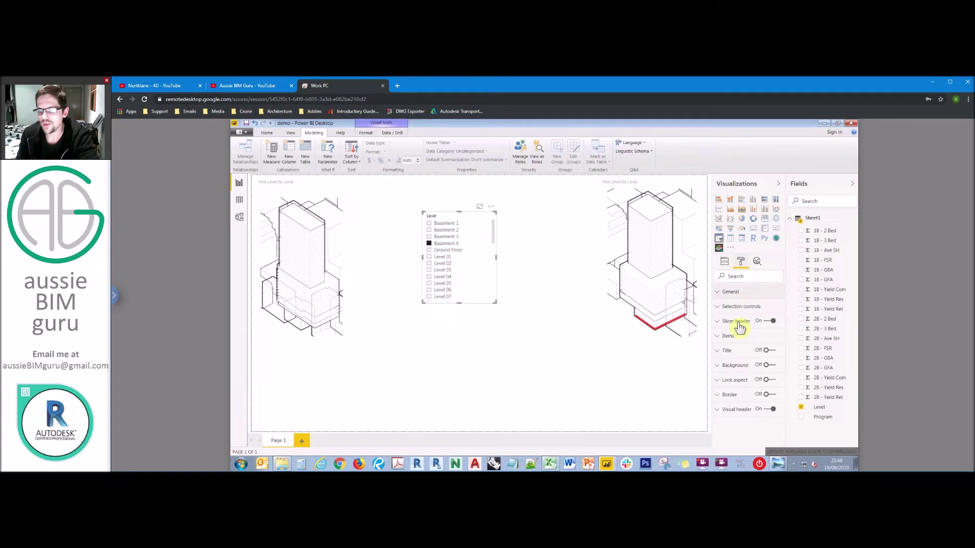
{"action": "left_click", "coordinate": [718, 293]}
{"action": "scroll", "coordinate": [786, 367], "scroll_direction": "down", "scroll_amount": 8}
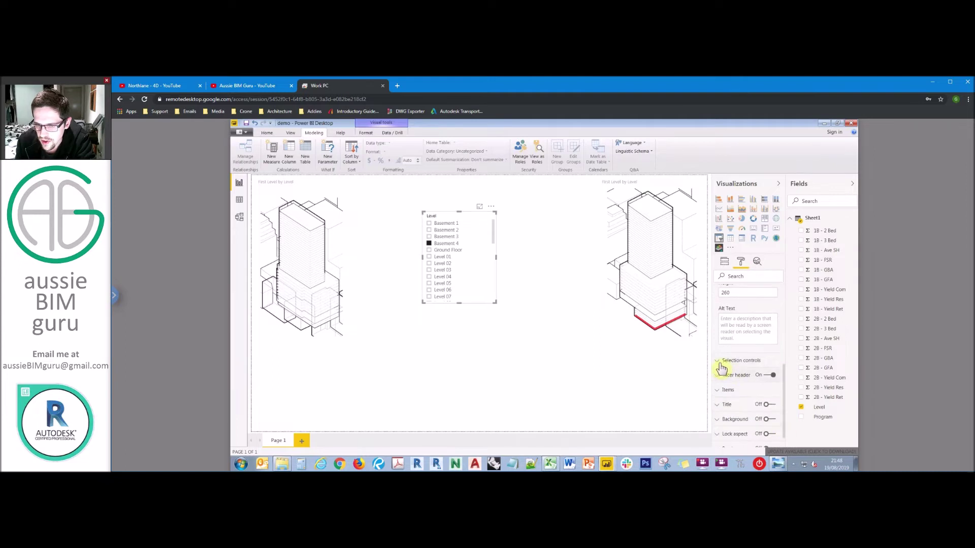
{"action": "left_click", "coordinate": [745, 361]}
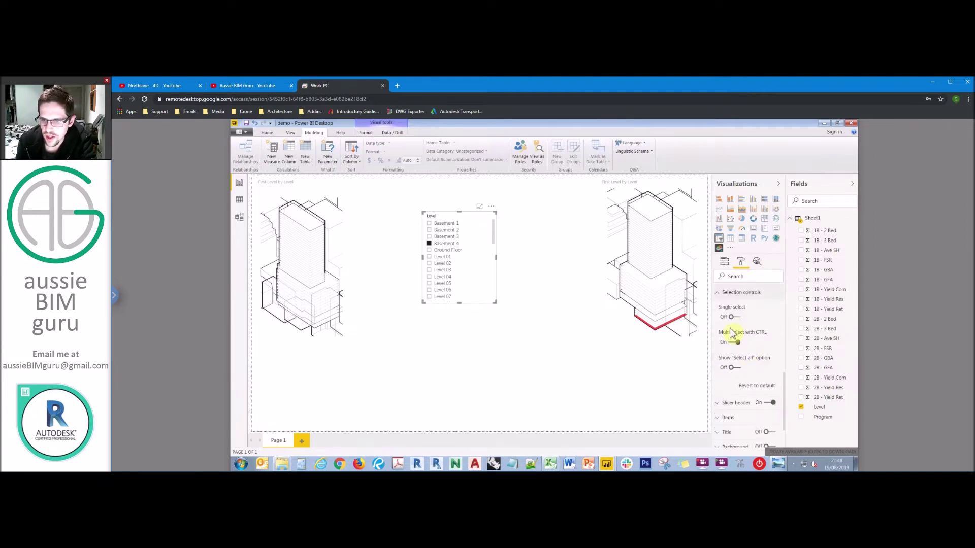
{"action": "left_click", "coordinate": [734, 367]}
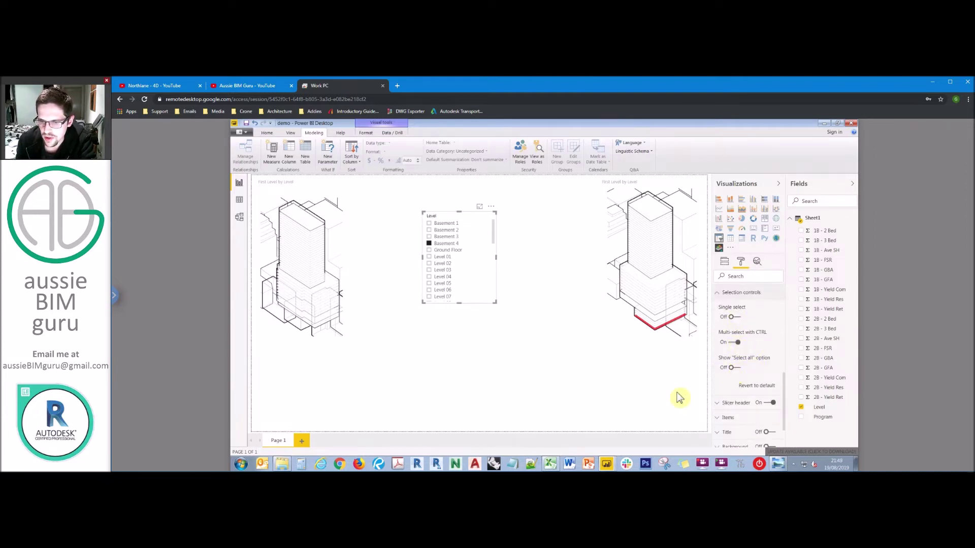
{"action": "left_click", "coordinate": [563, 354]}
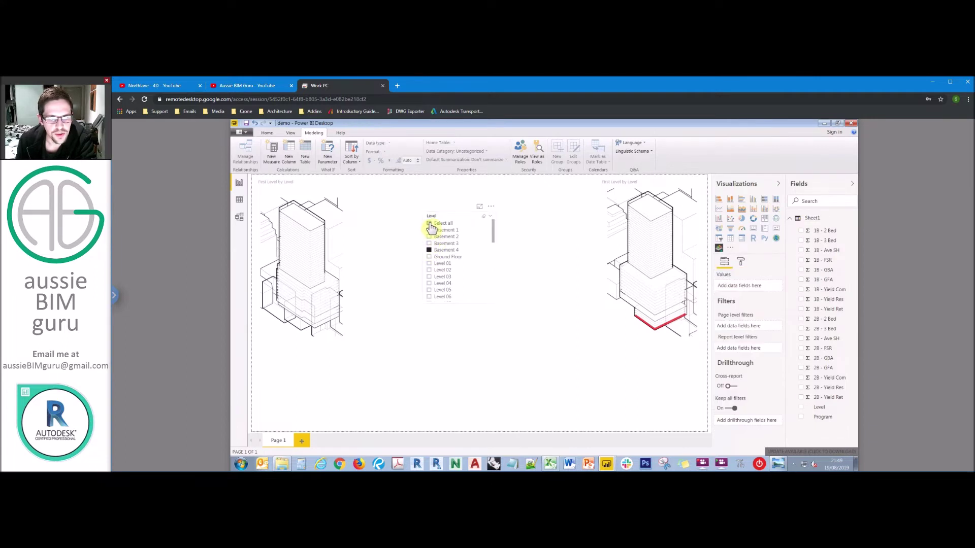
Step: Move the Level slicer up to the top of the page between the two maps and clear its level selection
{"action": "left_click", "coordinate": [430, 224]}
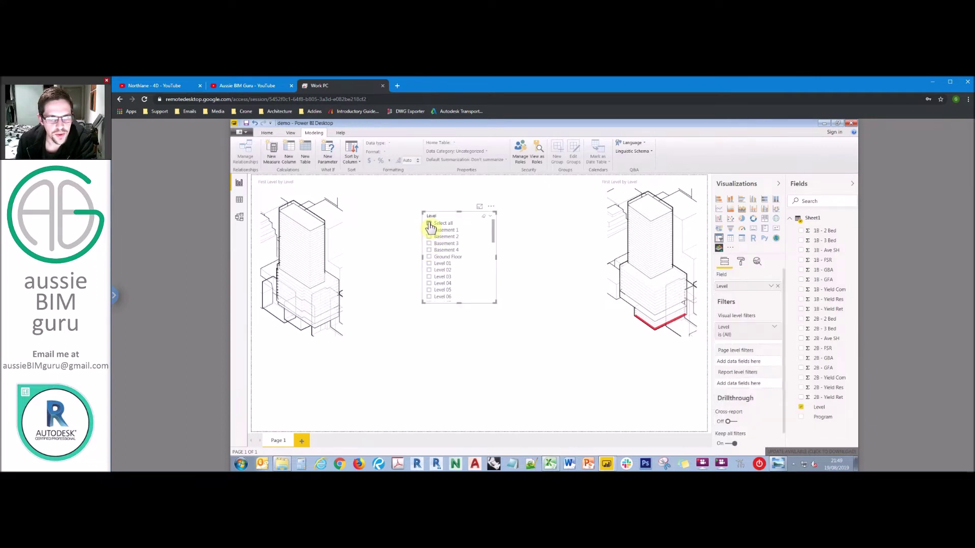
{"action": "left_click", "coordinate": [496, 257]}
{"action": "left_click_drag", "start_coordinate": [489, 285], "coordinate": [505, 250]}
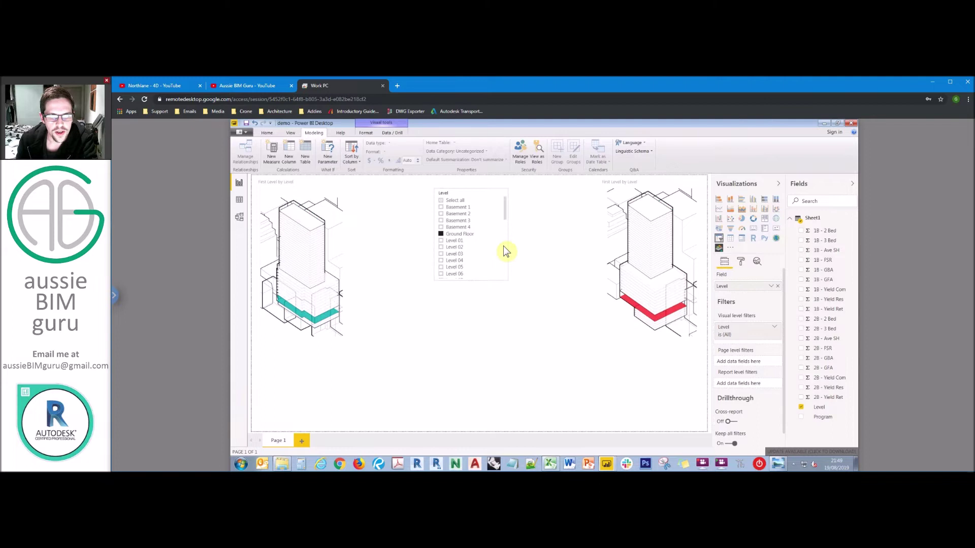
{"action": "left_click", "coordinate": [450, 198]}
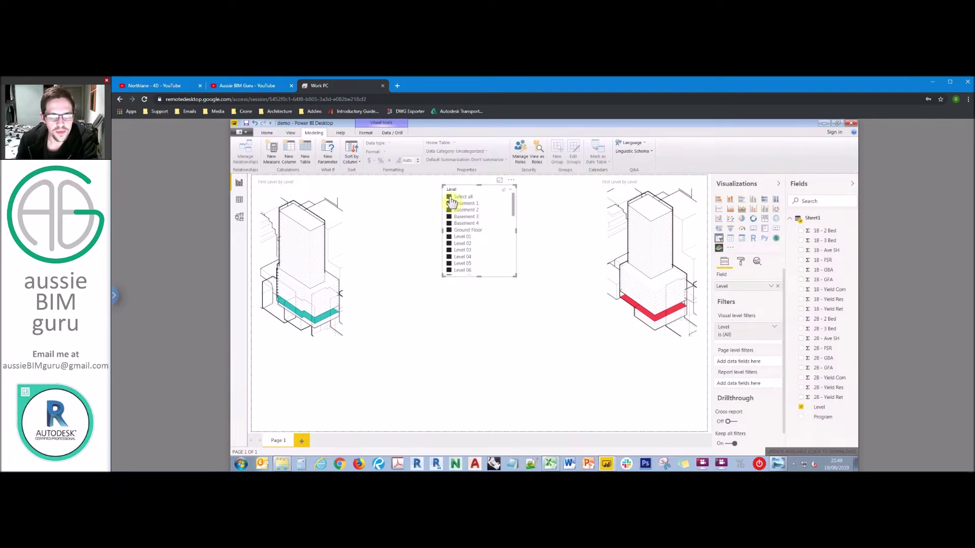
{"action": "left_click", "coordinate": [541, 297]}
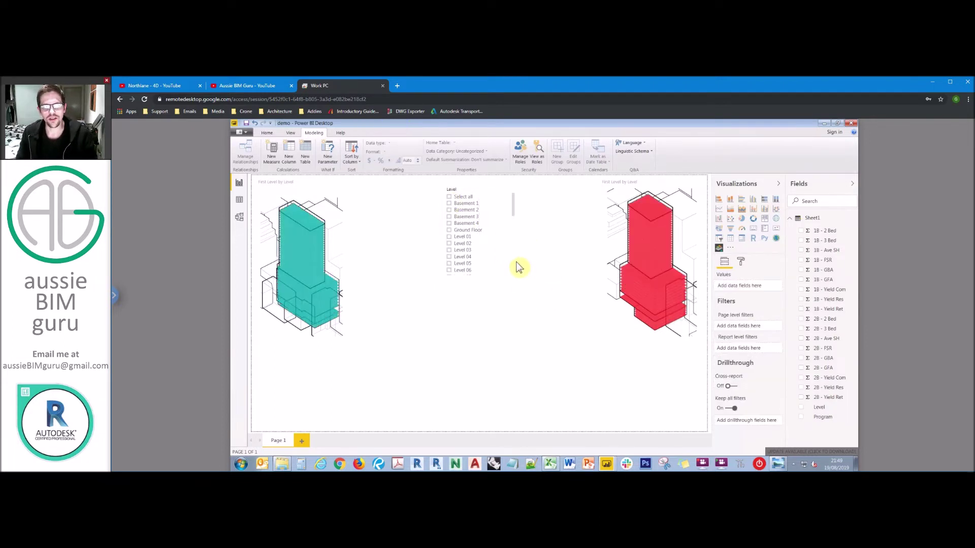
Step: Duplicate the Level slicer directly below the original and change the copy's field to Program, leaving no program selected
{"action": "left_click", "coordinate": [515, 264]}
{"action": "left_click_drag", "start_coordinate": [516, 264], "coordinate": [520, 267]}
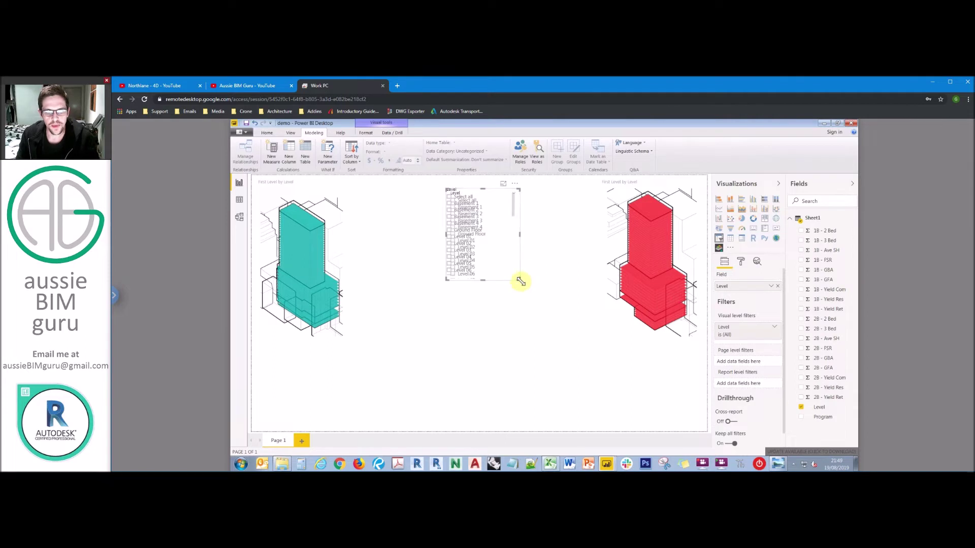
{"action": "key", "text": "ctrl+v"}
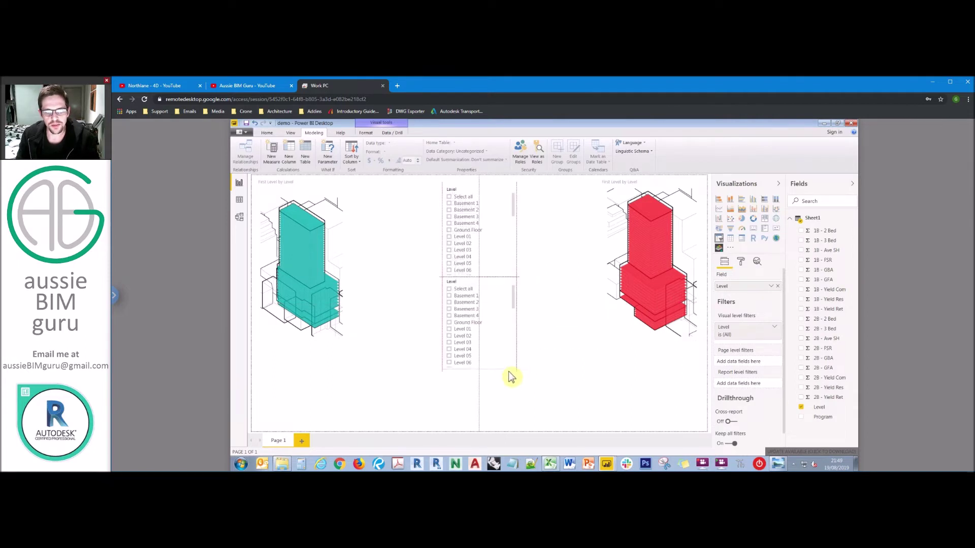
{"action": "left_click_drag", "start_coordinate": [824, 418], "coordinate": [754, 295]}
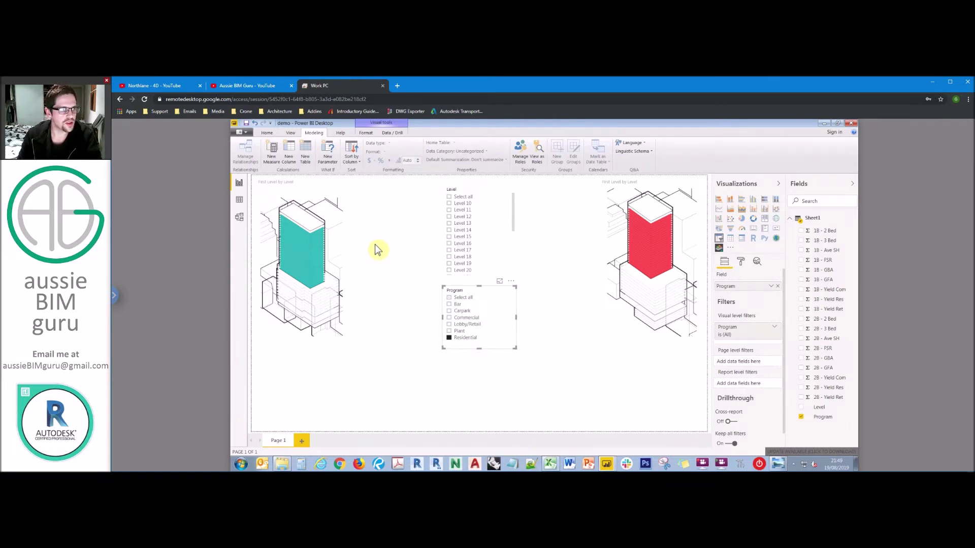
{"action": "left_click", "coordinate": [449, 300]}
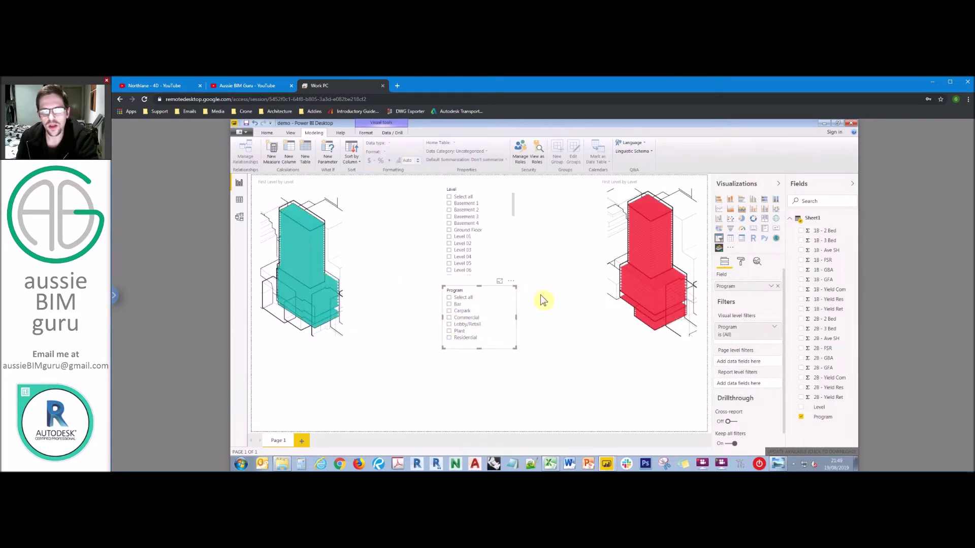
Step: Add a Card visual showing the 2B - GBA field in the empty area below the maps and shrink it
{"action": "left_click", "coordinate": [538, 252]}
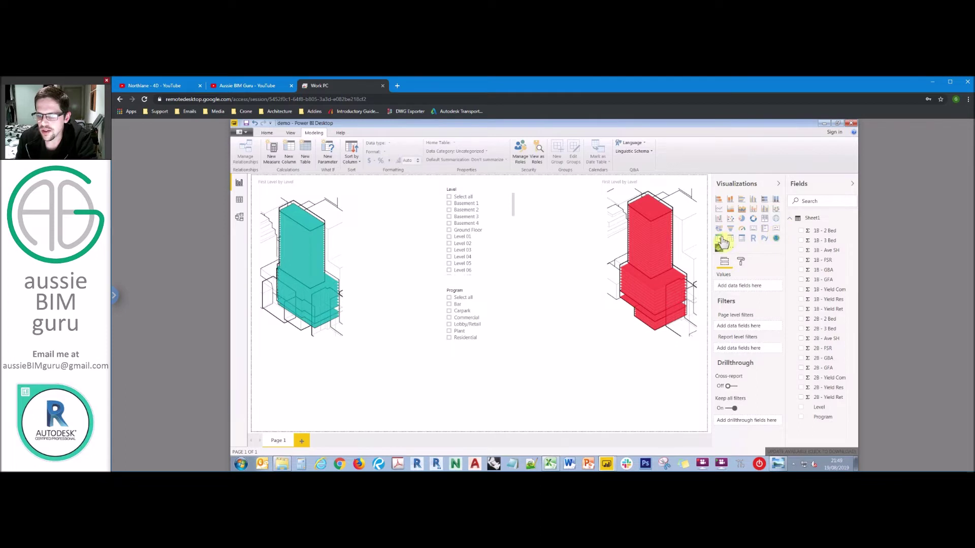
{"action": "left_click", "coordinate": [753, 231]}
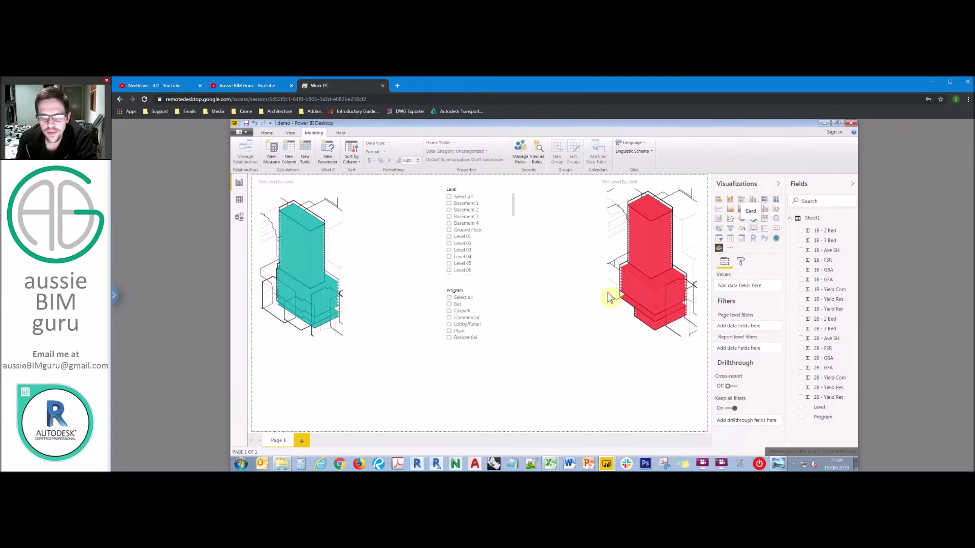
{"action": "left_click_drag", "start_coordinate": [335, 383], "coordinate": [412, 381]}
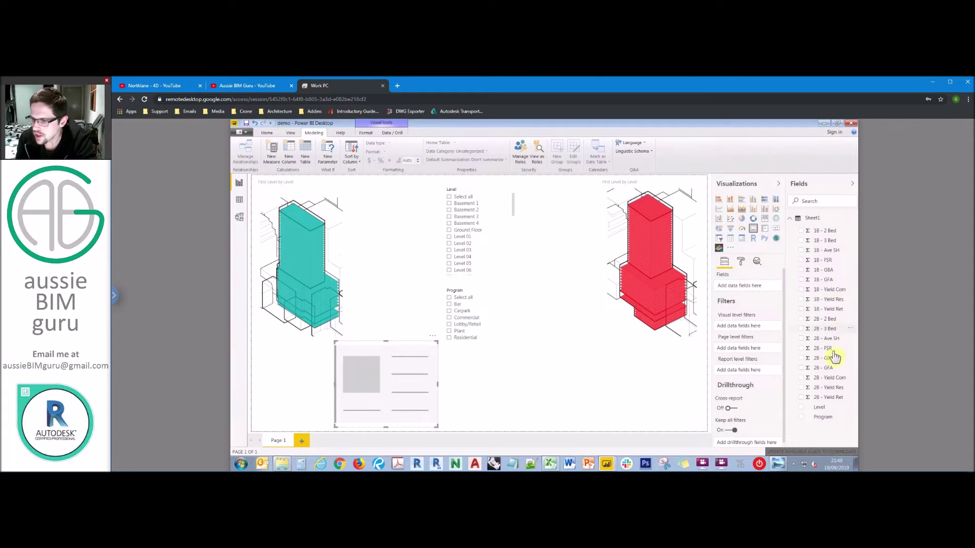
{"action": "left_click_drag", "start_coordinate": [829, 358], "coordinate": [767, 288]}
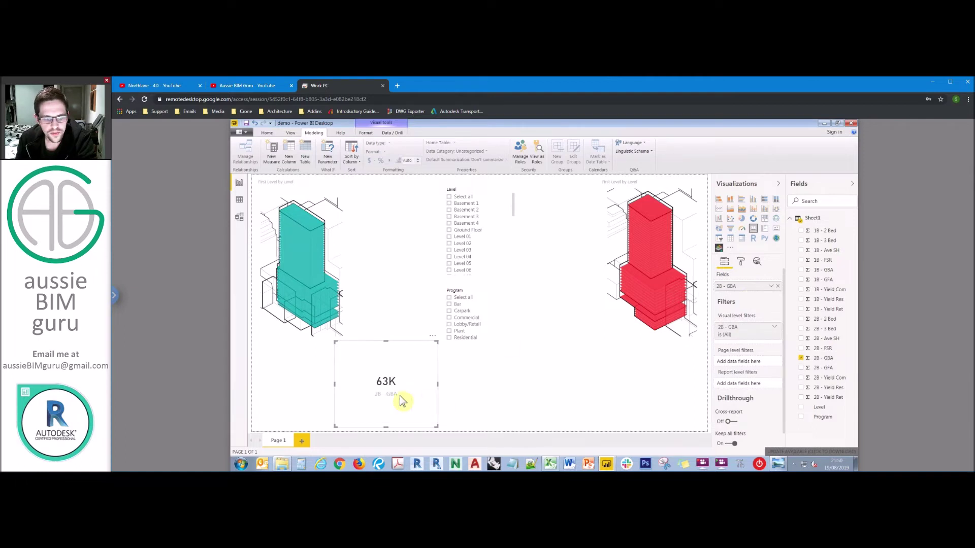
{"action": "left_click_drag", "start_coordinate": [437, 349], "coordinate": [407, 385]}
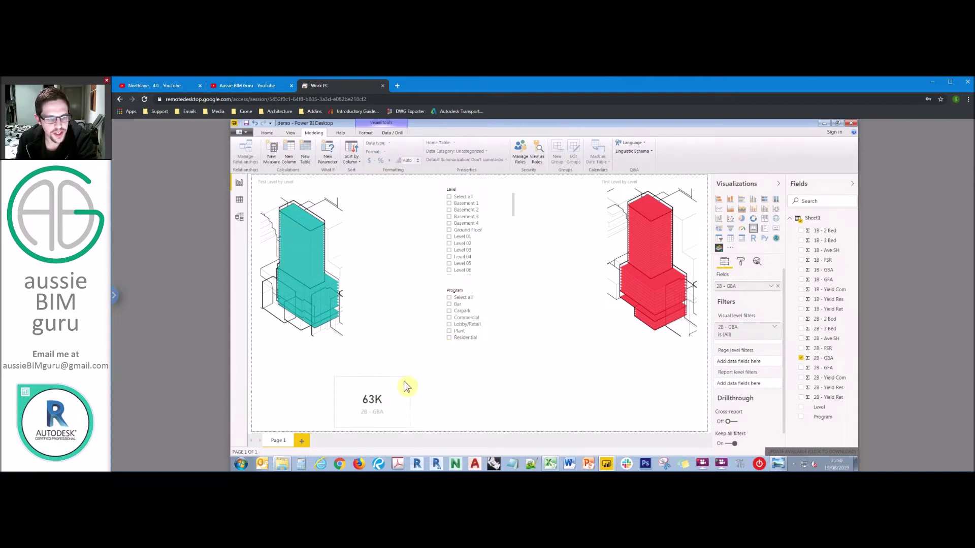
Step: Turn on the card's background and set its color to teal
{"action": "left_click", "coordinate": [740, 261]}
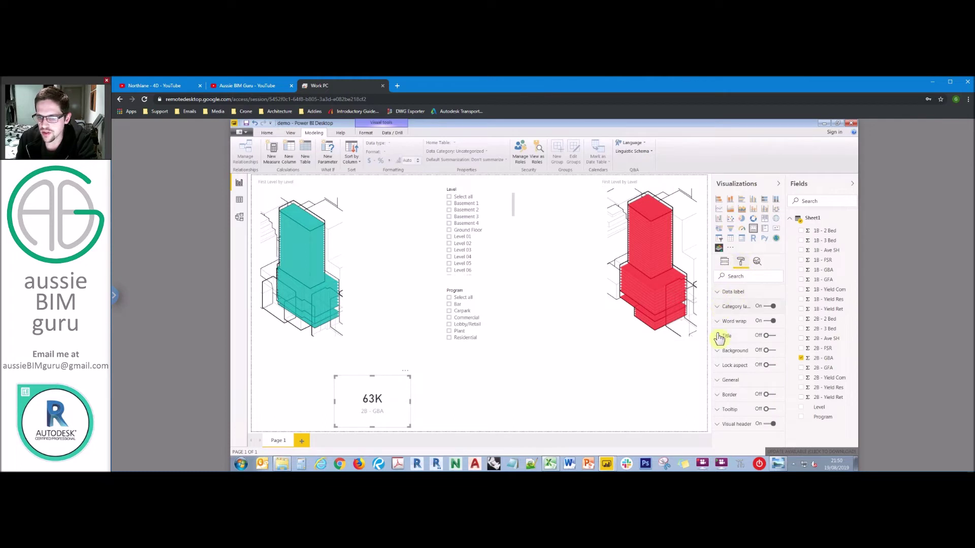
{"action": "left_click", "coordinate": [719, 351]}
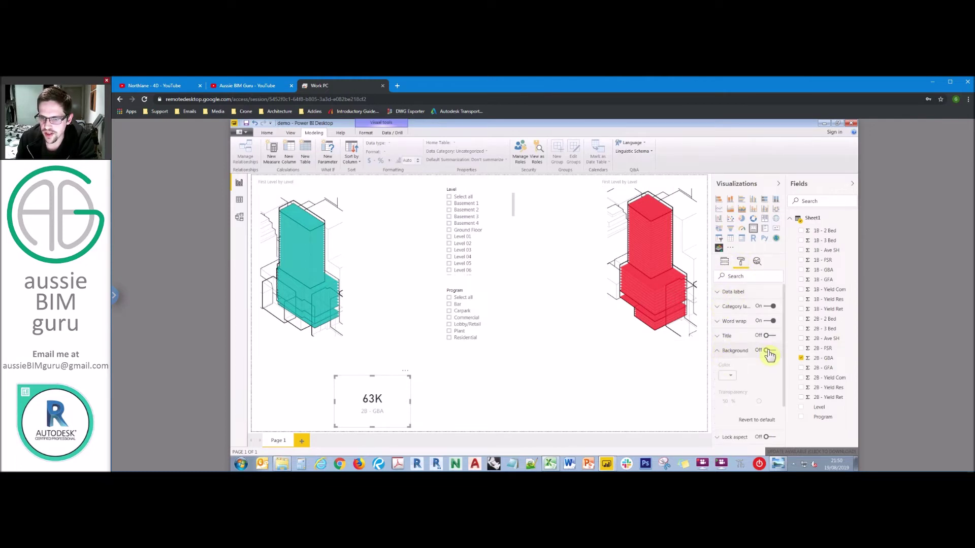
{"action": "left_click", "coordinate": [768, 350]}
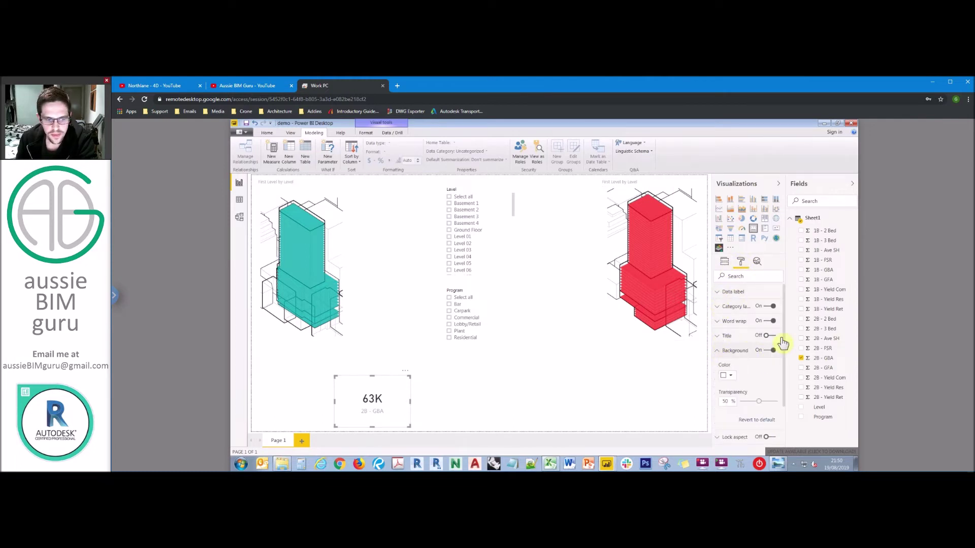
{"action": "left_click", "coordinate": [729, 376]}
{"action": "left_click", "coordinate": [735, 399]}
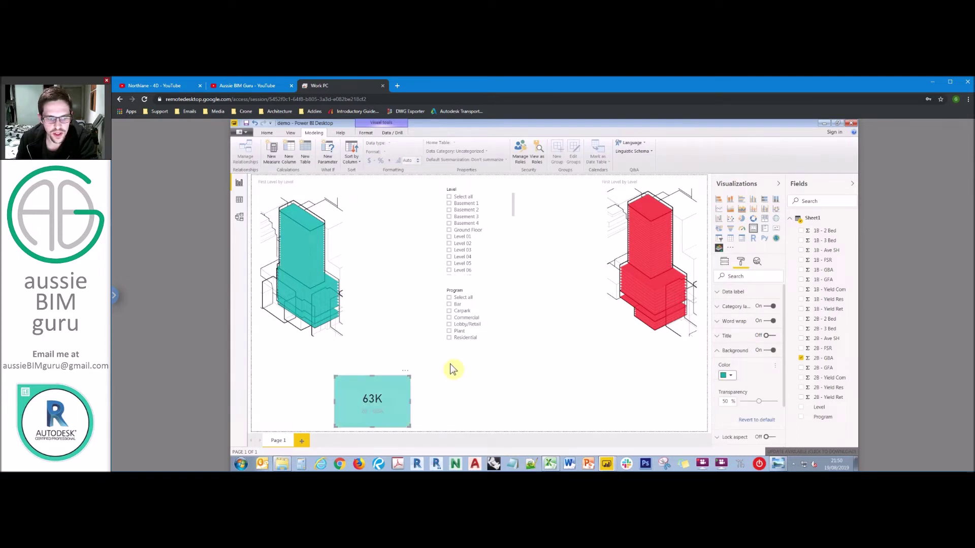
Step: Format the card's category label as white text at 18 pt
{"action": "left_click", "coordinate": [717, 306]}
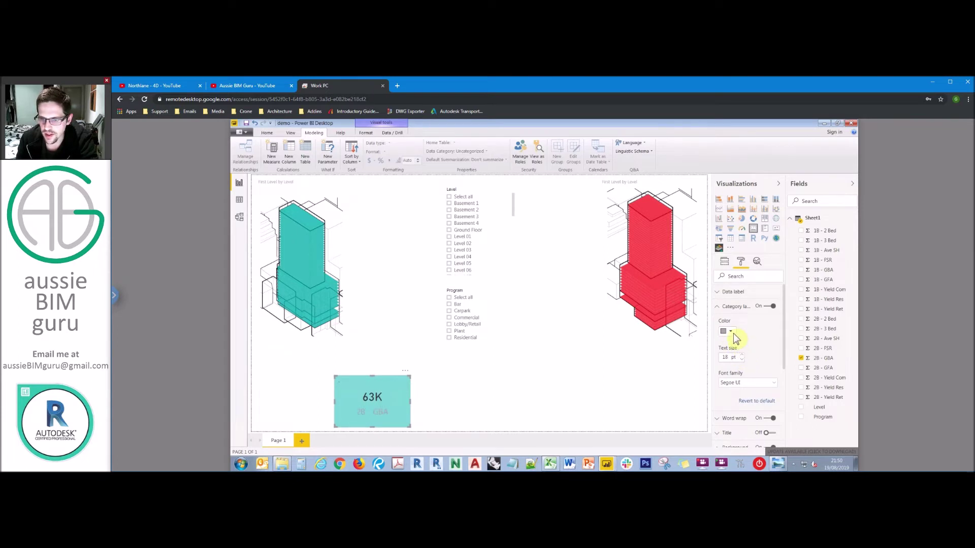
{"action": "left_click", "coordinate": [727, 331]}
{"action": "left_click", "coordinate": [722, 347]}
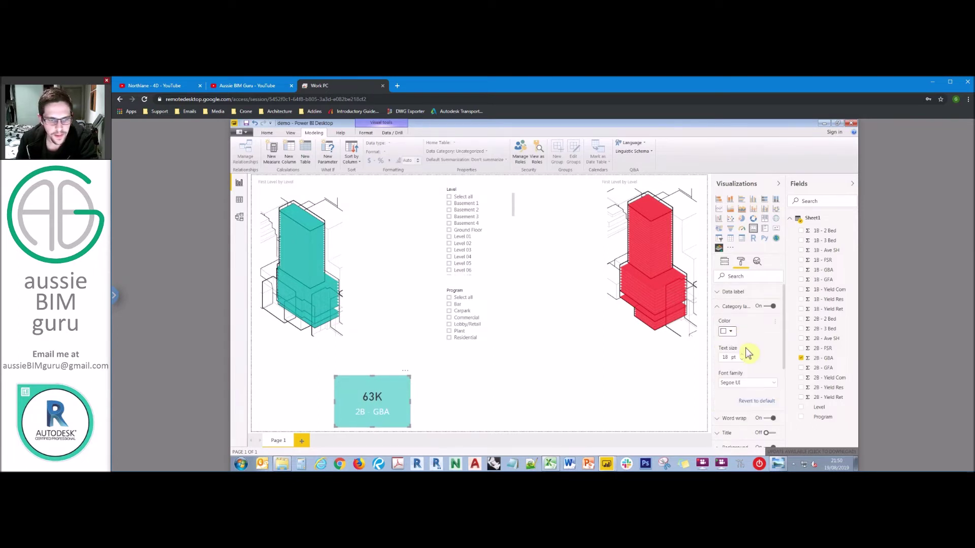
{"action": "left_click", "coordinate": [718, 307]}
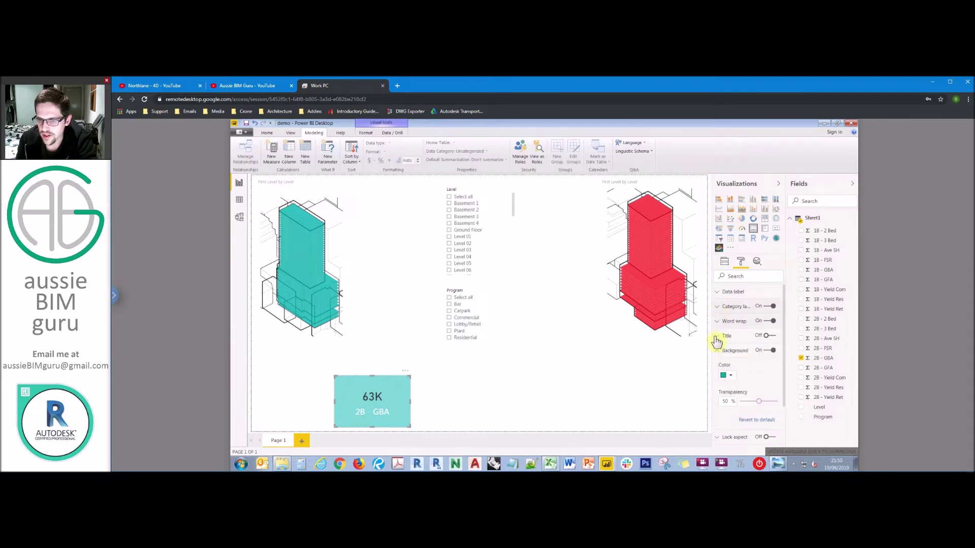
Step: Format the card's data label as white 35 pt text and move the card between the 1B map and the Level slicer
{"action": "left_click", "coordinate": [724, 292]}
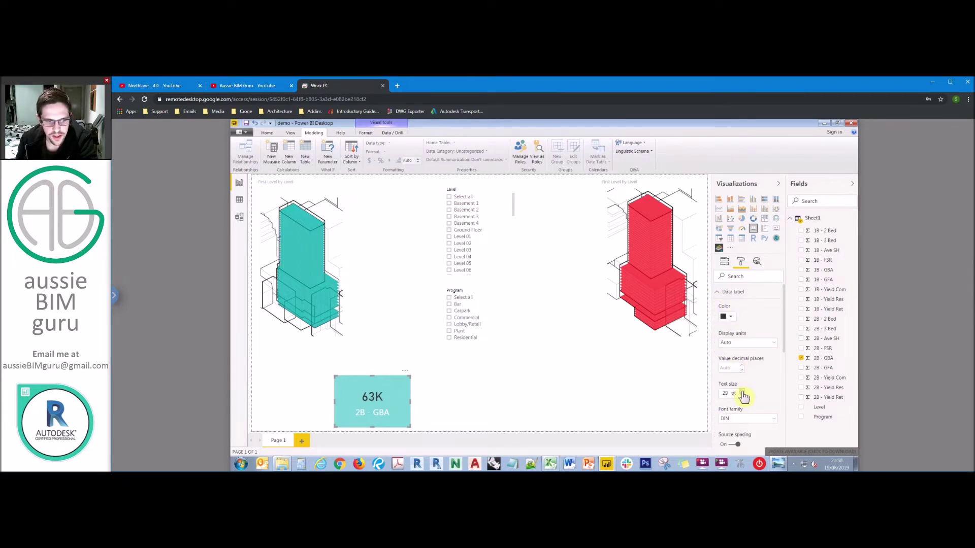
{"action": "left_click", "coordinate": [727, 316]}
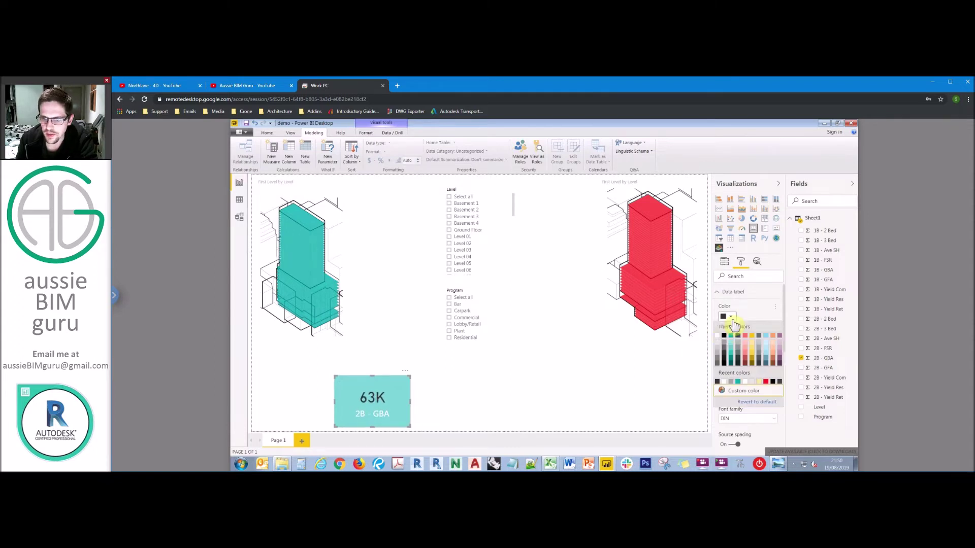
{"action": "left_click", "coordinate": [721, 336]}
{"action": "left_click_drag", "start_coordinate": [403, 391], "coordinate": [428, 204]}
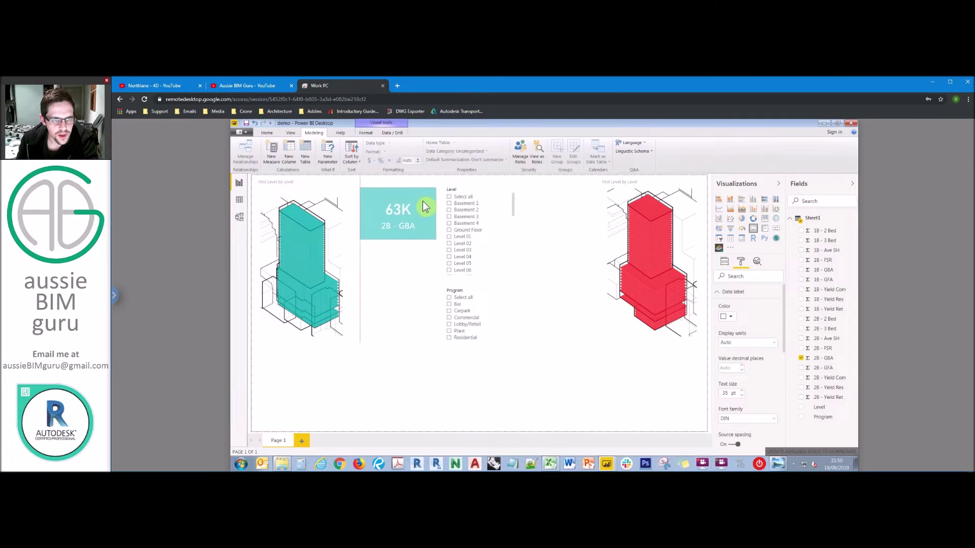
{"action": "left_click", "coordinate": [426, 242]}
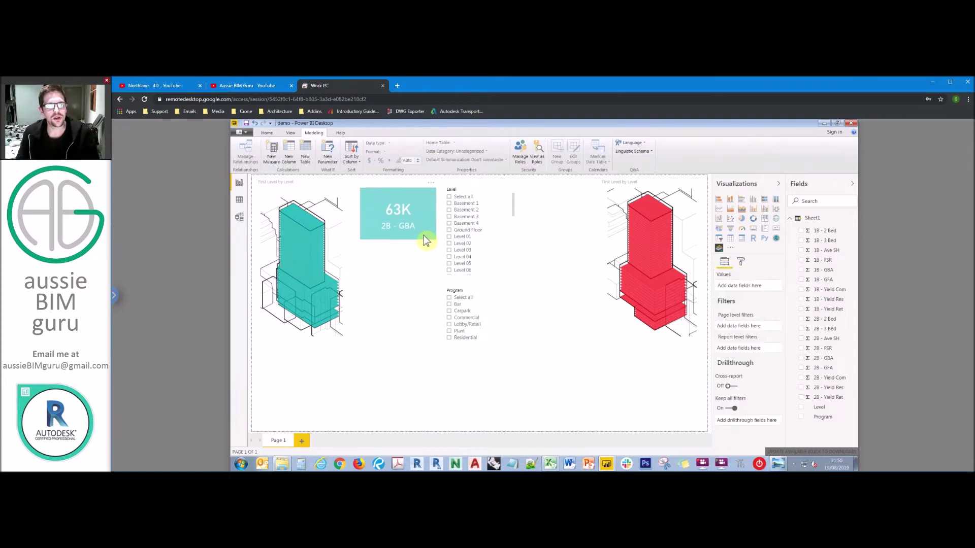
Step: Set the display units of the GBA card's data label to None
{"action": "left_click", "coordinate": [431, 236]}
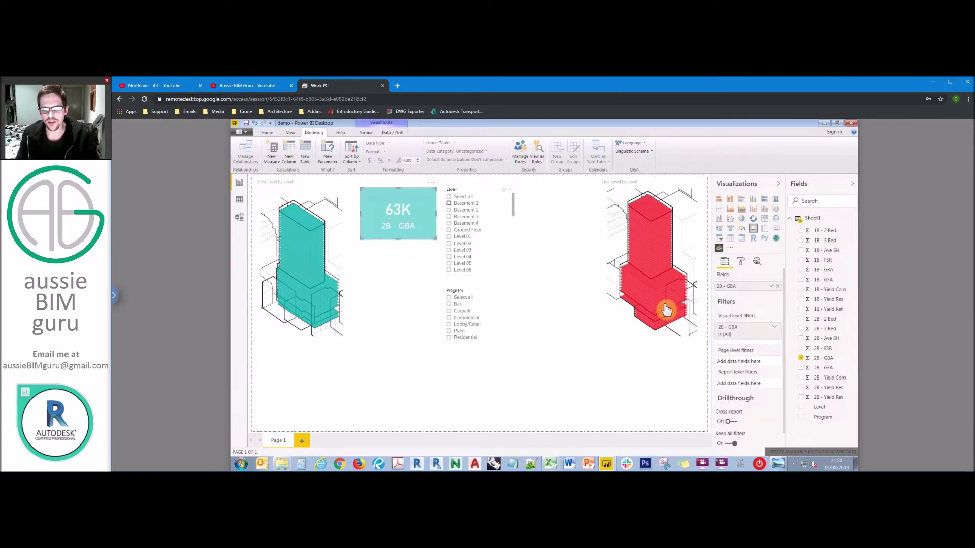
{"action": "left_click", "coordinate": [740, 261]}
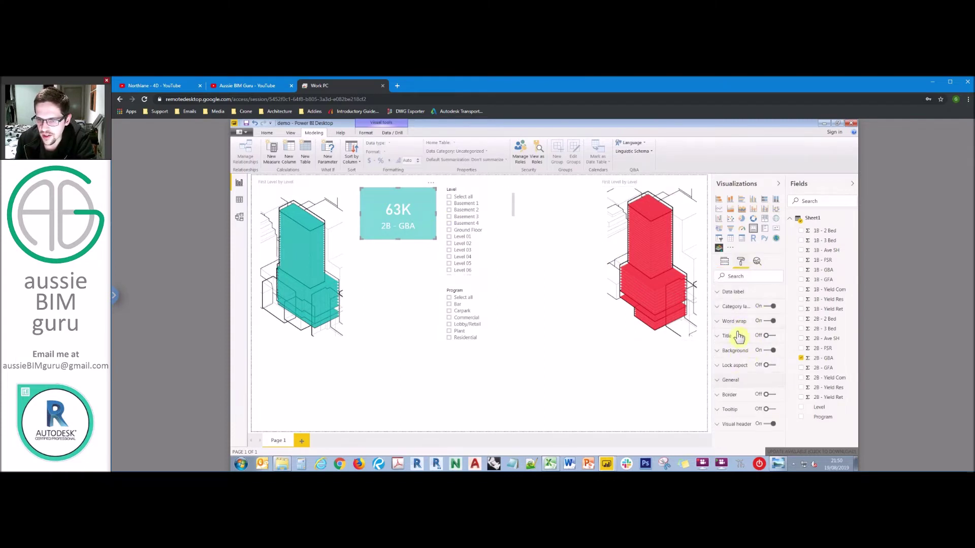
{"action": "left_click", "coordinate": [730, 294]}
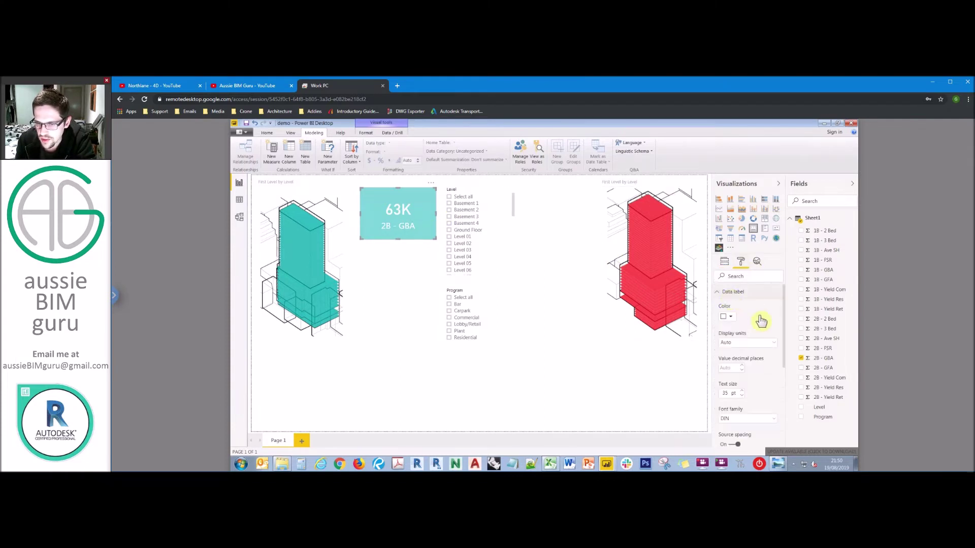
{"action": "left_click", "coordinate": [760, 344]}
{"action": "left_click", "coordinate": [727, 361]}
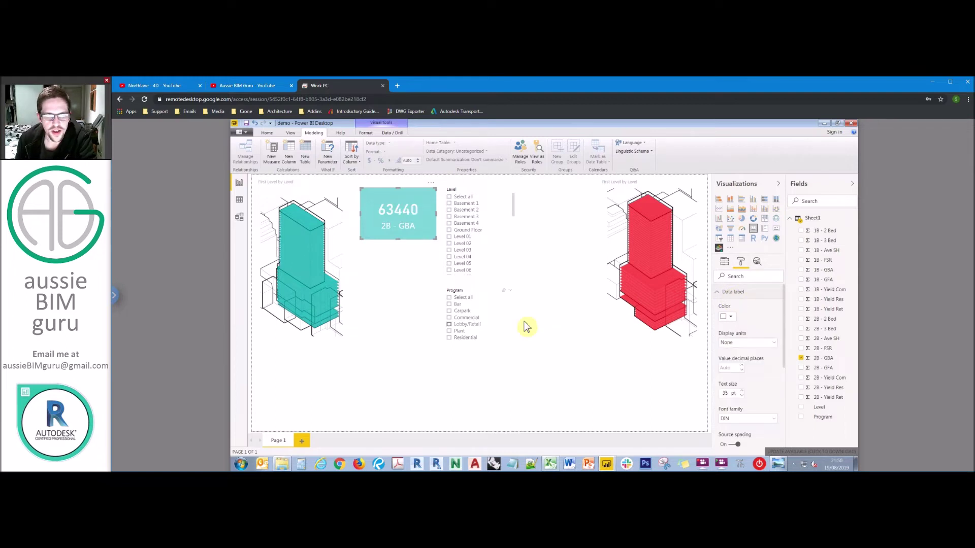
{"action": "left_click", "coordinate": [410, 269]}
{"action": "left_click", "coordinate": [423, 218]}
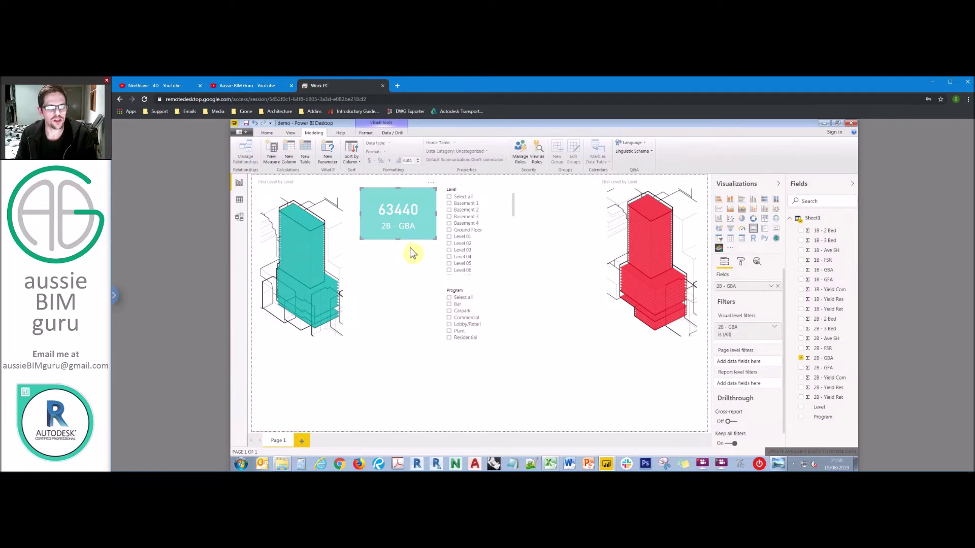
Step: Duplicate the GBA card directly below the original and set the background transparency of both cards to 0%
{"action": "left_click_drag", "start_coordinate": [421, 236], "coordinate": [425, 241]}
{"action": "left_click_drag", "start_coordinate": [422, 250], "coordinate": [420, 300]}
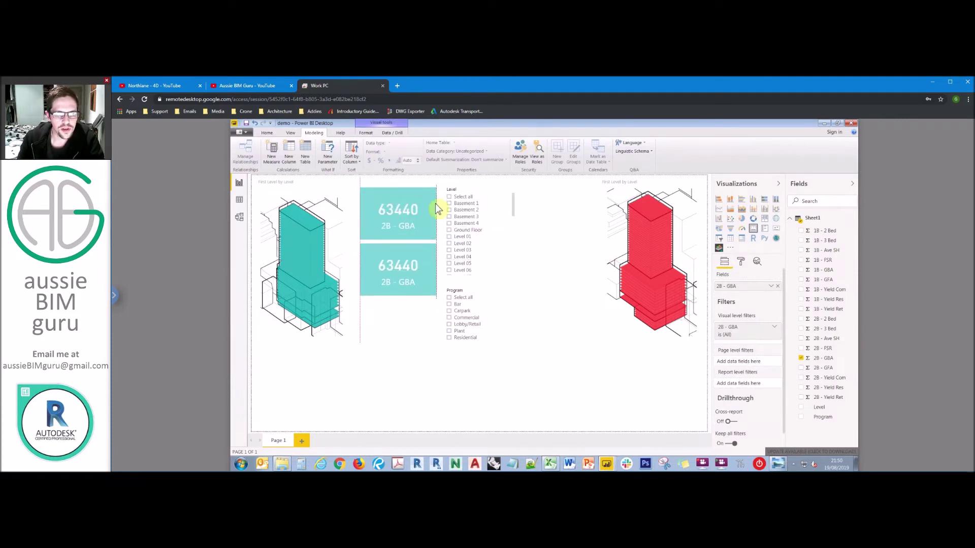
{"action": "left_click", "coordinate": [741, 262]}
{"action": "left_click", "coordinate": [718, 351]}
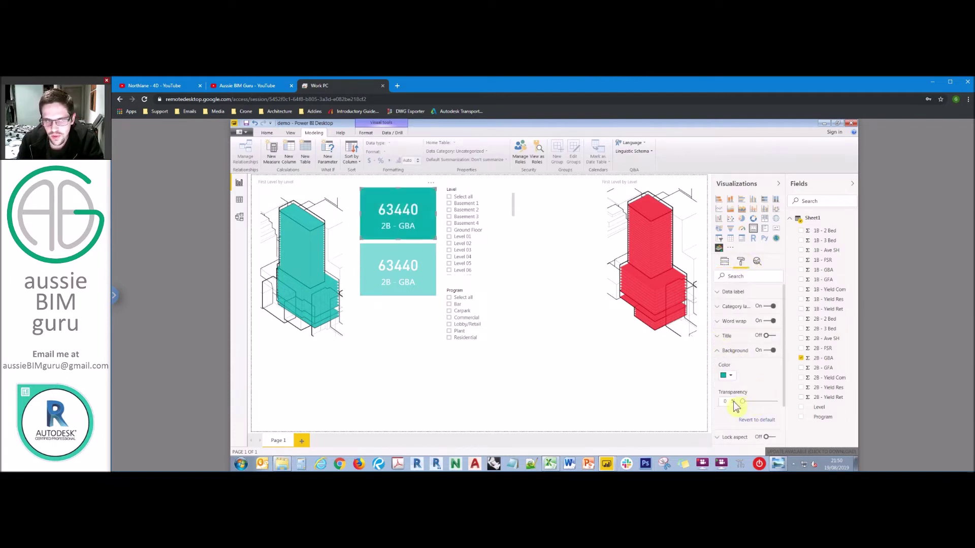
{"action": "left_click", "coordinate": [415, 249]}
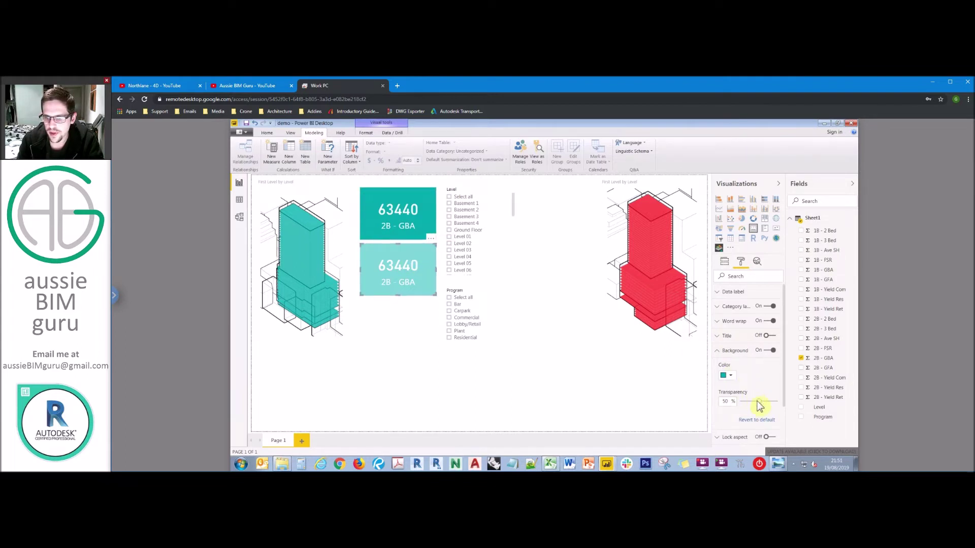
{"action": "left_click_drag", "start_coordinate": [758, 402], "coordinate": [740, 401]}
Step: Replace the lower teal card's field with 2B - GFA and rename it GFA on the card
{"action": "left_click", "coordinate": [724, 262]}
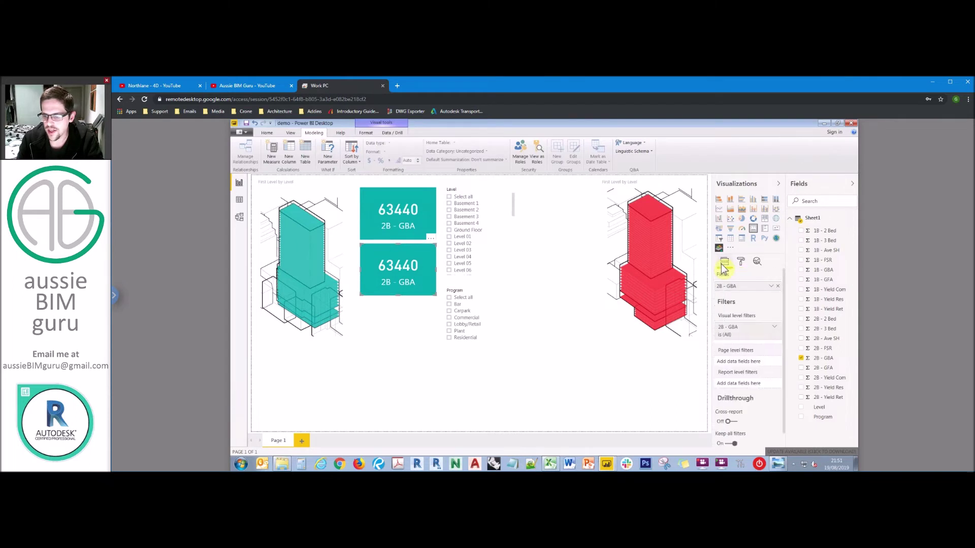
{"action": "left_click_drag", "start_coordinate": [835, 372], "coordinate": [755, 291]}
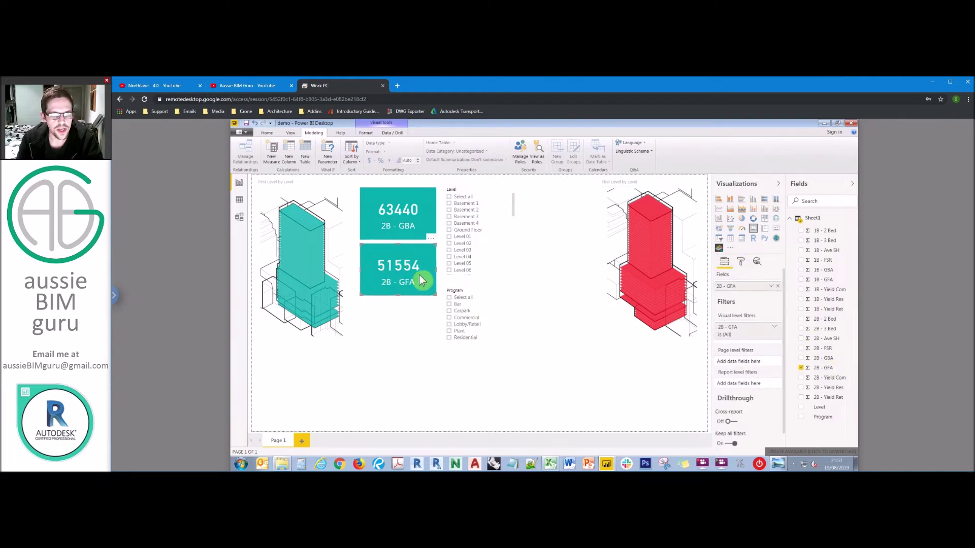
{"action": "right_click", "coordinate": [734, 292]}
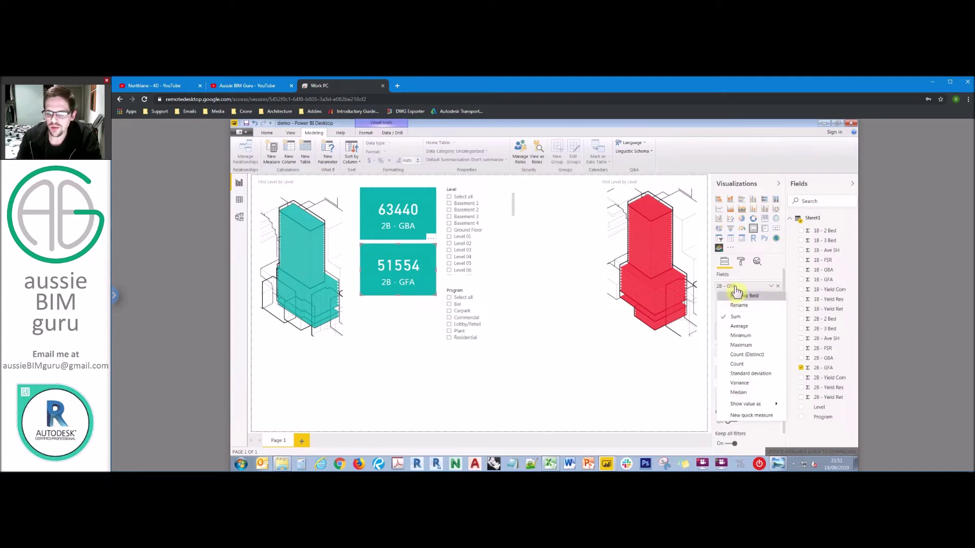
{"action": "left_click", "coordinate": [740, 312]}
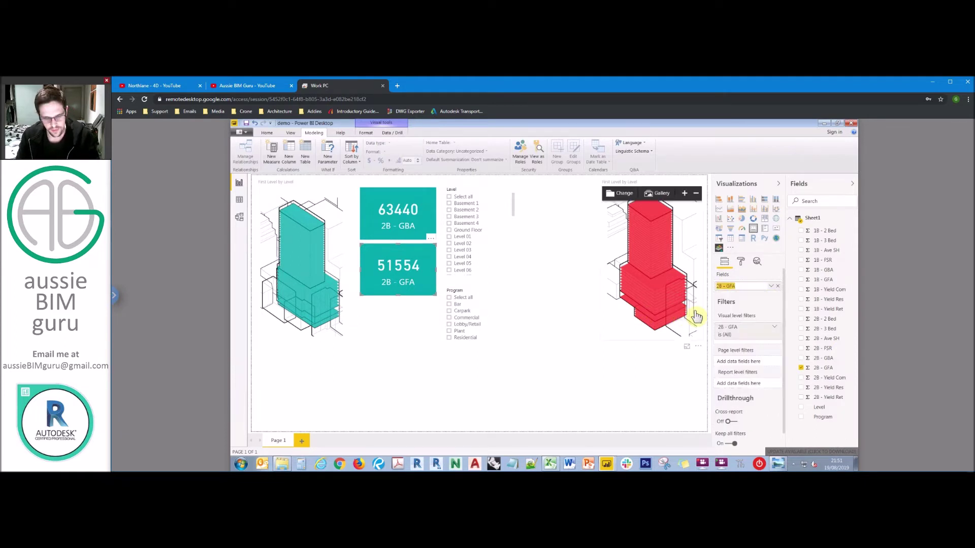
{"action": "key", "text": "Caps_Lock"}
{"action": "type", "text": "GFA"}
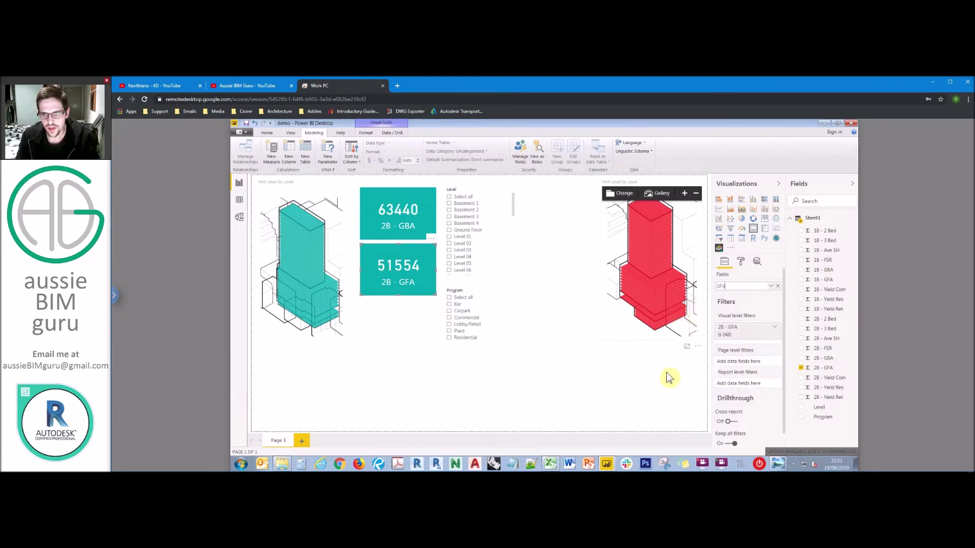
{"action": "left_click", "coordinate": [509, 300]}
Step: Rename the upper teal card's 2B - GBA field as GBA
{"action": "left_click", "coordinate": [426, 226]}
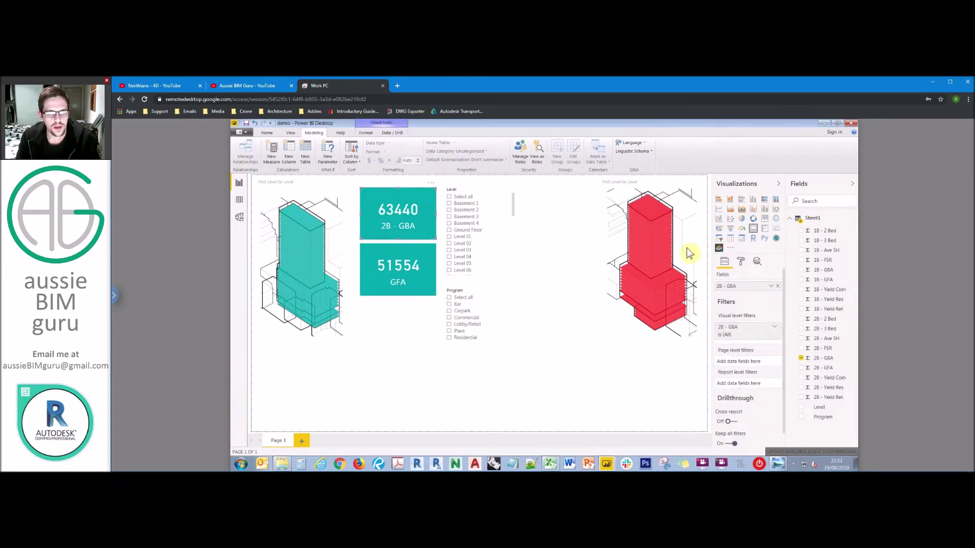
{"action": "left_click", "coordinate": [771, 286]}
{"action": "left_click", "coordinate": [746, 311]}
{"action": "type", "text": "GBA"}
{"action": "key", "text": "Return"}
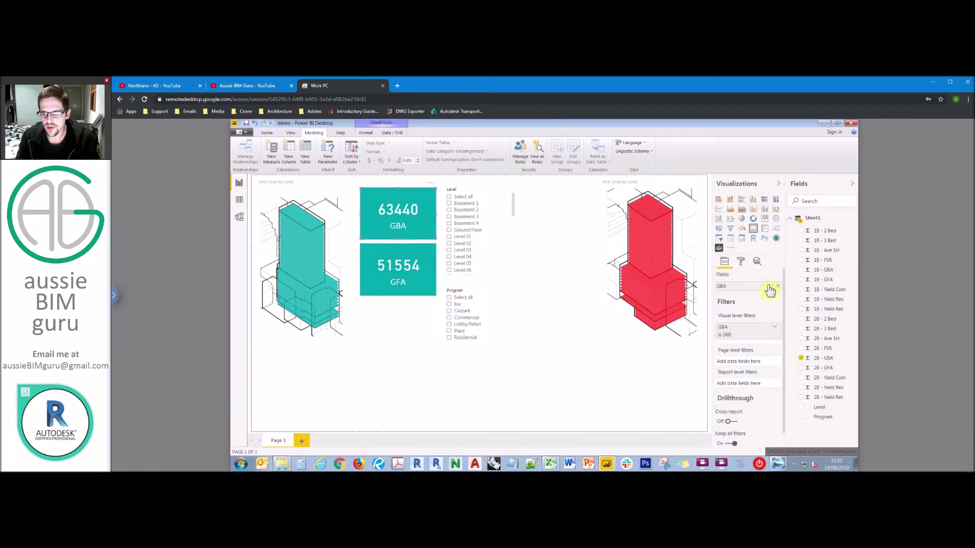
{"action": "left_click", "coordinate": [772, 288]}
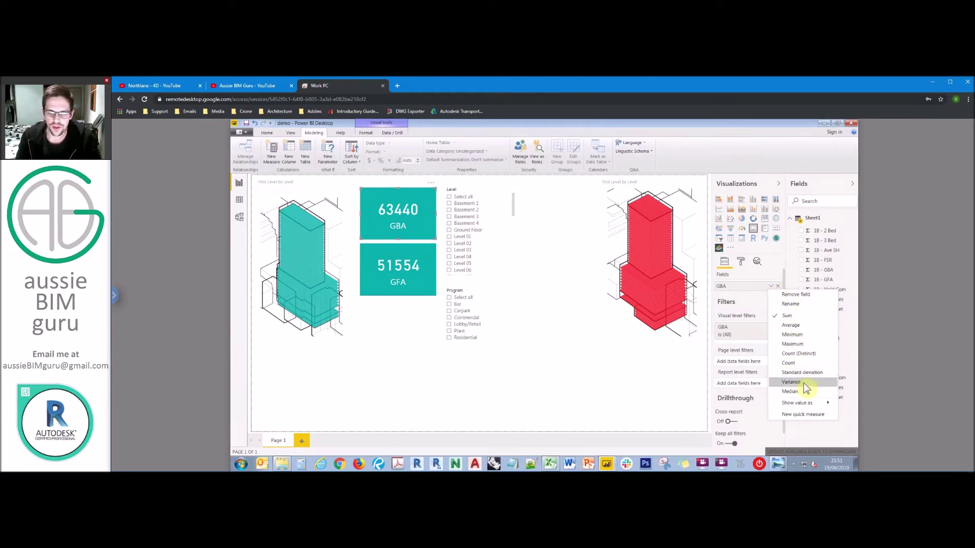
{"action": "left_click", "coordinate": [410, 377]}
Step: Duplicate the GFA card, align the copy directly below it, and replace its field with 2B - FSR
{"action": "left_click", "coordinate": [430, 289]}
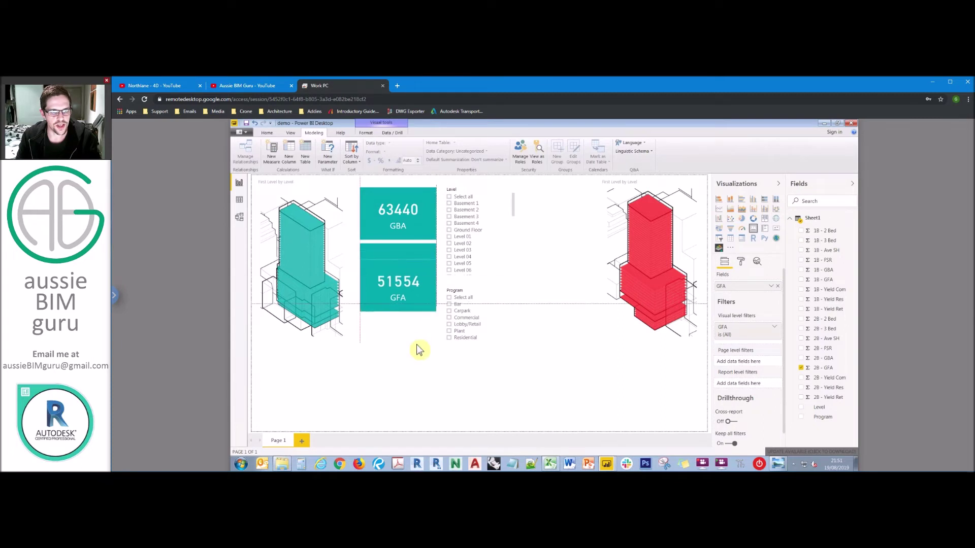
{"action": "key", "text": "ctrl+v"}
{"action": "left_click_drag", "start_coordinate": [422, 351], "coordinate": [428, 355]}
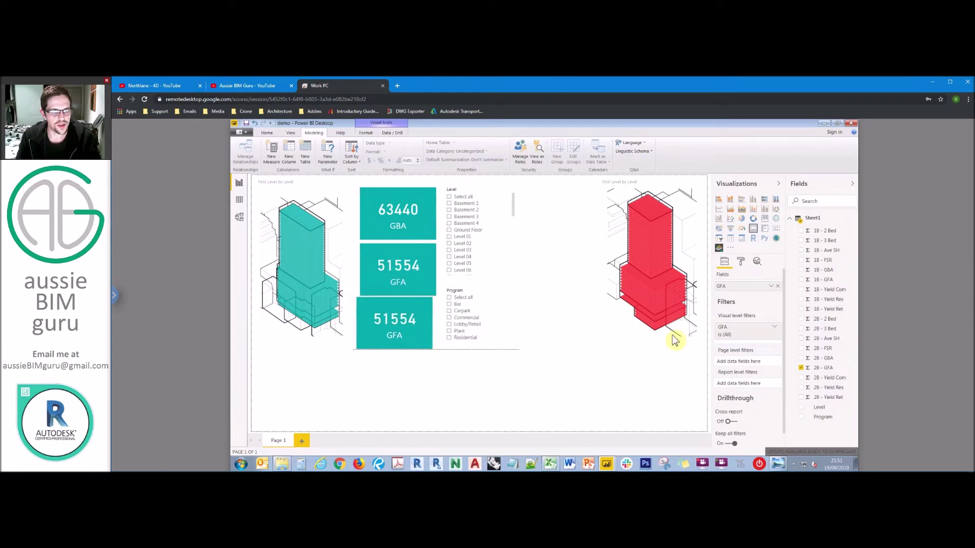
{"action": "left_click_drag", "start_coordinate": [832, 354], "coordinate": [393, 344]}
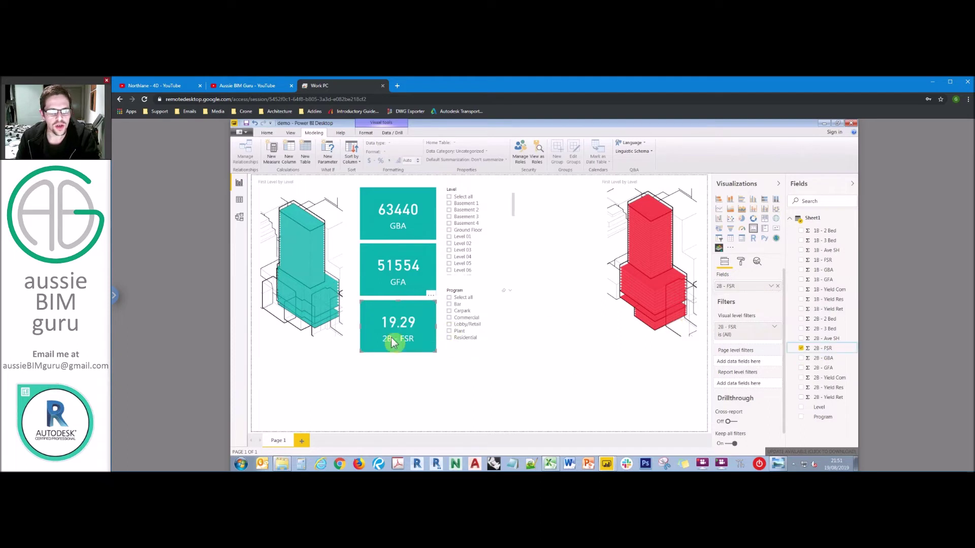
{"action": "left_click", "coordinate": [432, 391]}
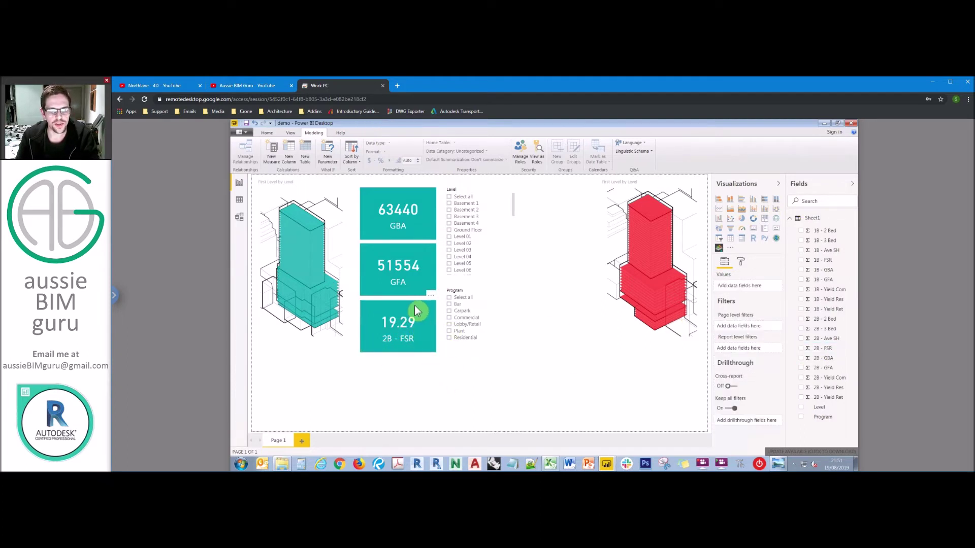
Step: Rename the third teal card's 2B - FSR field as FSR
{"action": "left_click", "coordinate": [415, 306]}
{"action": "left_click", "coordinate": [779, 289]}
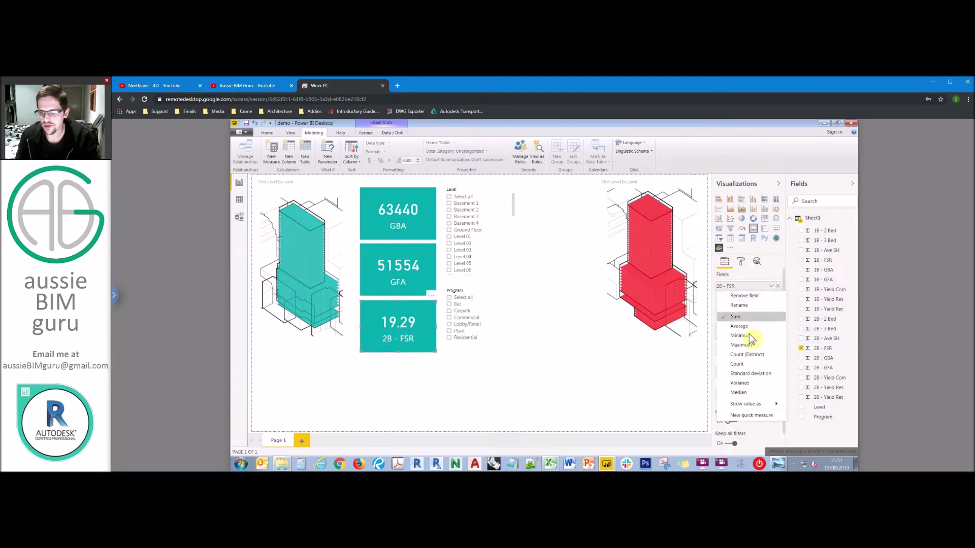
{"action": "left_click", "coordinate": [746, 307]}
{"action": "key", "text": "Caps_Lock"}
{"action": "key", "text": "BackSpace"}
{"action": "type", "text": "F"}
{"action": "key", "text": "Caps_Lock"}
{"action": "type", "text": "SR"}
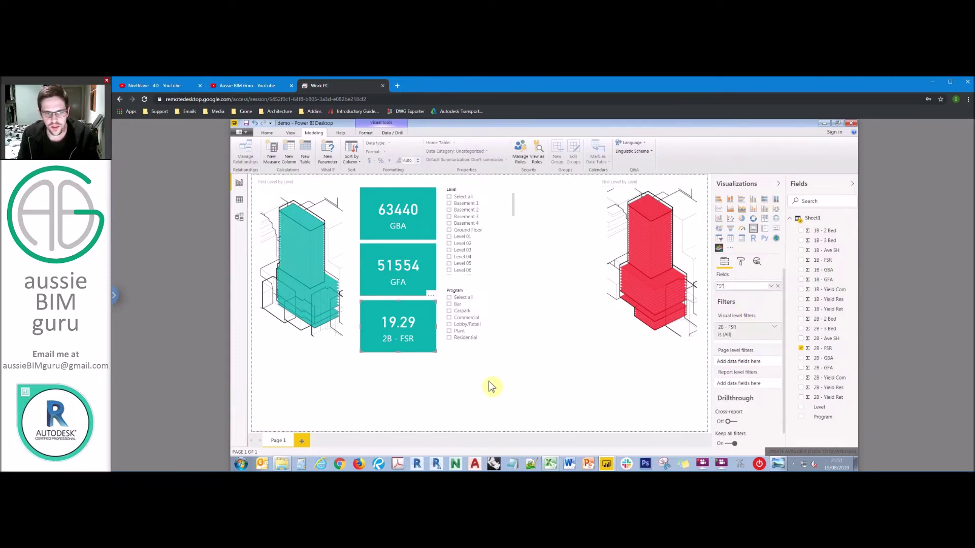
{"action": "left_click", "coordinate": [448, 382]}
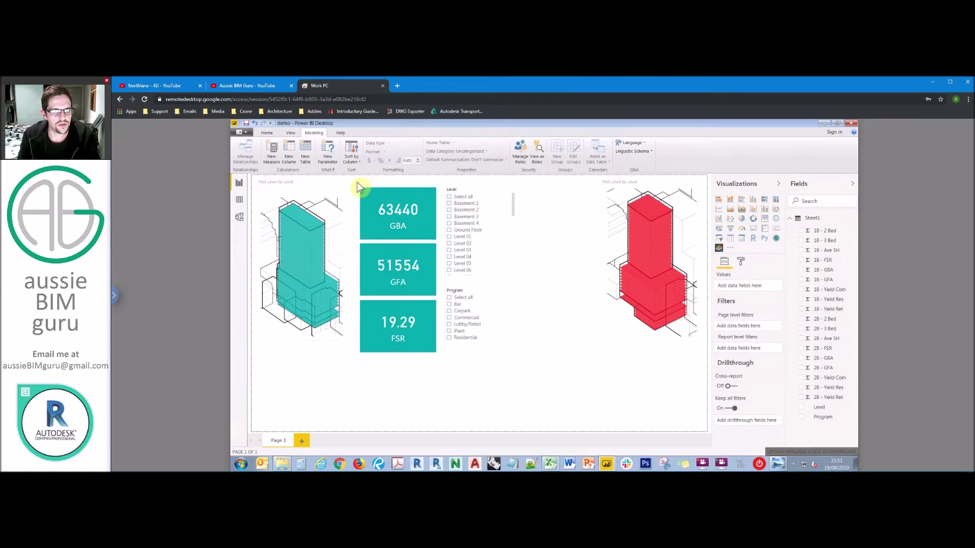
Step: Duplicate the teal GBA card between the slicers and the red map, and set the copy's background color to red
{"action": "left_click", "coordinate": [428, 209]}
{"action": "left_click_drag", "start_coordinate": [436, 214], "coordinate": [452, 208]}
{"action": "mouse_move", "coordinate": [557, 204]}
{"action": "left_mouse_down"}
{"action": "mouse_move", "coordinate": [577, 202]}
{"action": "mouse_move", "coordinate": [587, 214]}
{"action": "left_mouse_up"}
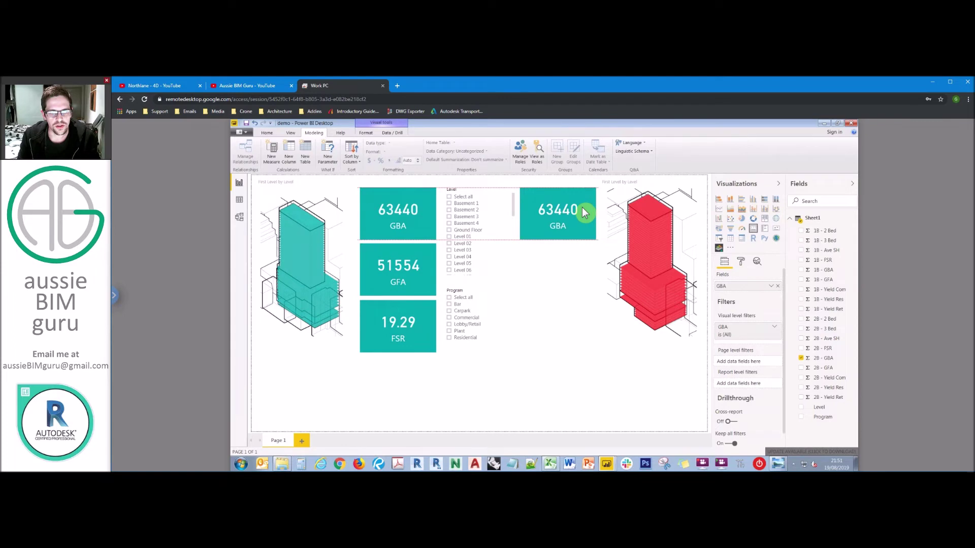
{"action": "left_click", "coordinate": [741, 262]}
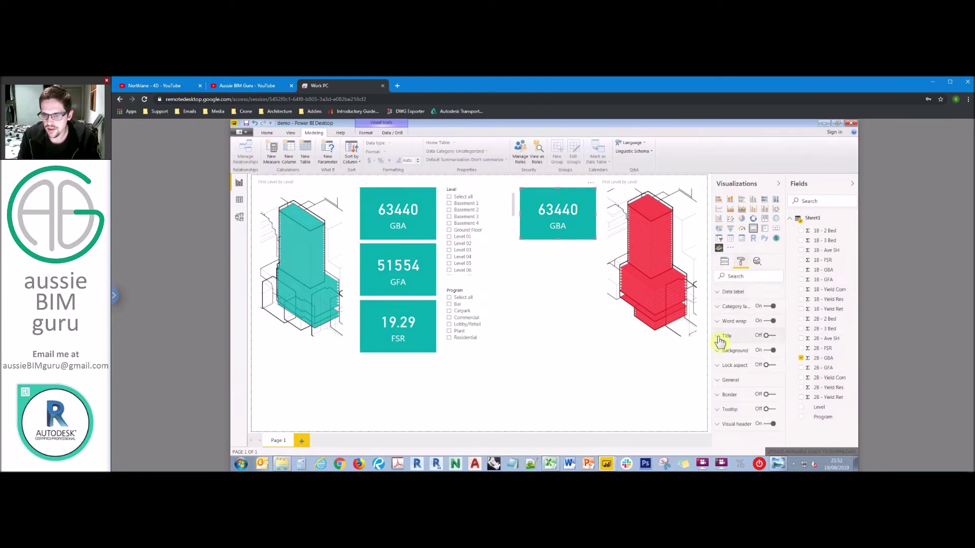
{"action": "left_click", "coordinate": [720, 351]}
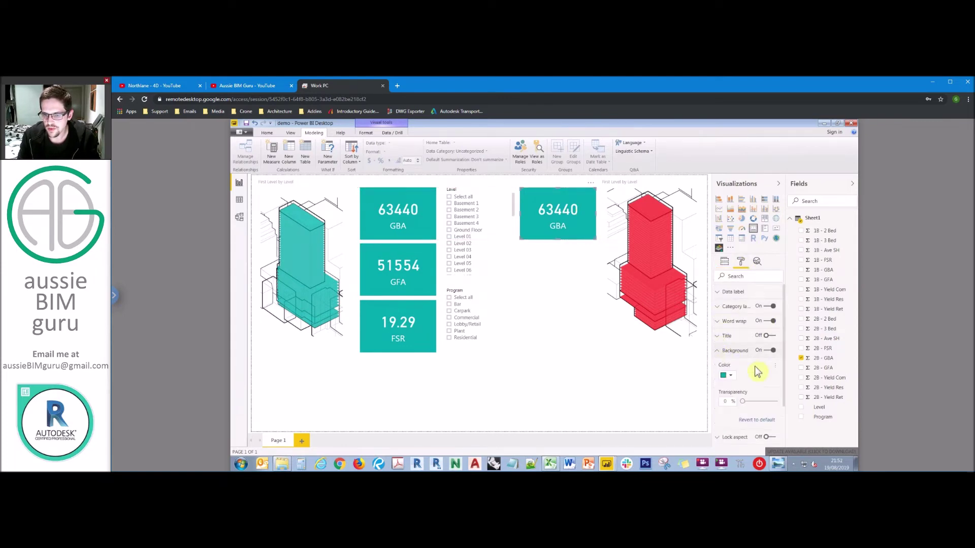
{"action": "left_click", "coordinate": [727, 375]}
{"action": "left_click", "coordinate": [769, 445]}
{"action": "left_click", "coordinate": [521, 232]}
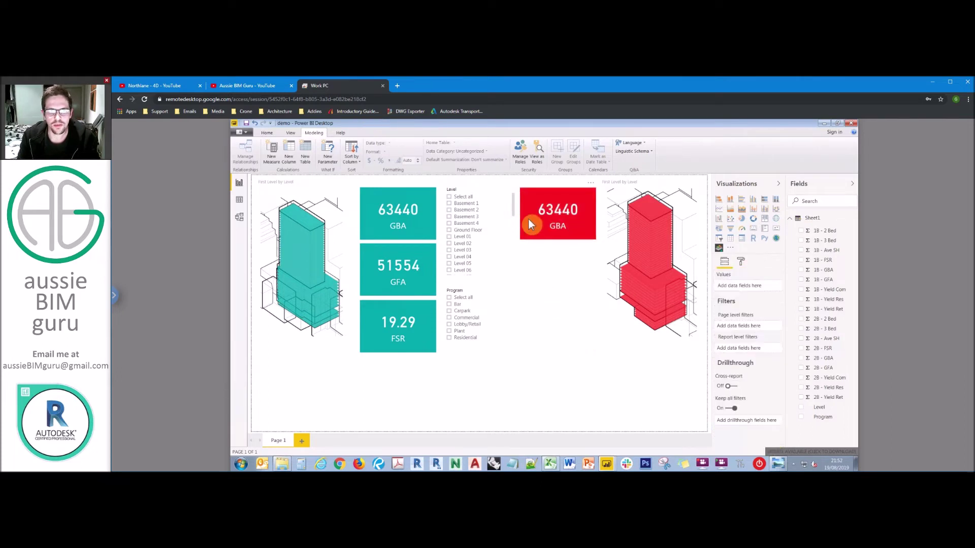
Step: Duplicate the red GBA card twice and stack the copies below it, level with the GFA and FSR cards
{"action": "left_click", "coordinate": [528, 224]}
{"action": "left_click_drag", "start_coordinate": [596, 239], "coordinate": [599, 243]}
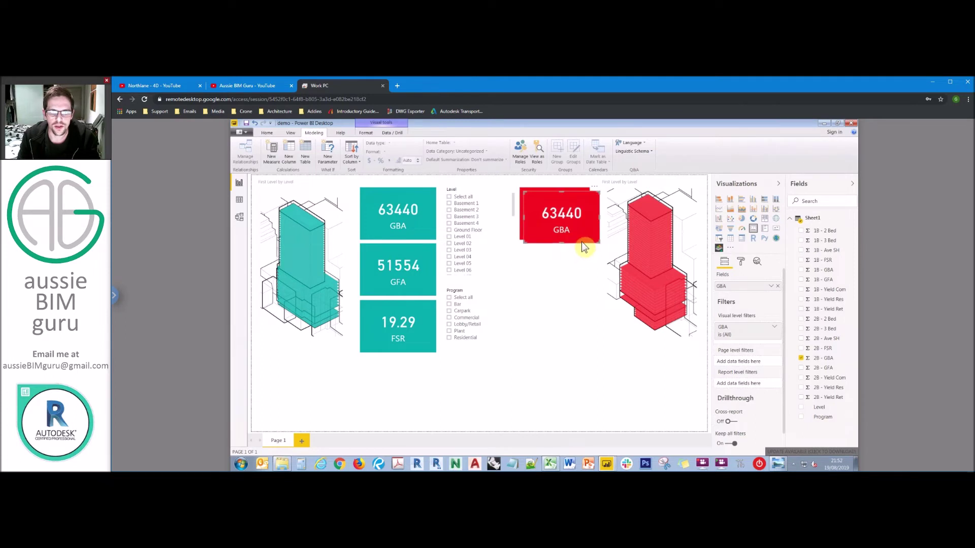
{"action": "key", "text": "ctrl+c"}
{"action": "key", "text": "ctrl+v"}
{"action": "left_click_drag", "start_coordinate": [579, 289], "coordinate": [580, 299]}
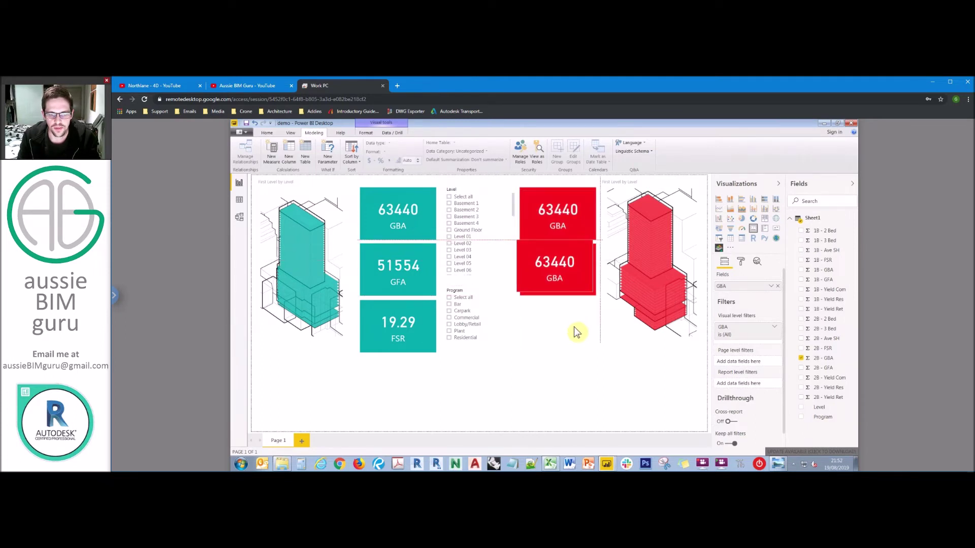
{"action": "key", "text": "ctrl+v"}
{"action": "left_click_drag", "start_coordinate": [579, 333], "coordinate": [581, 344]}
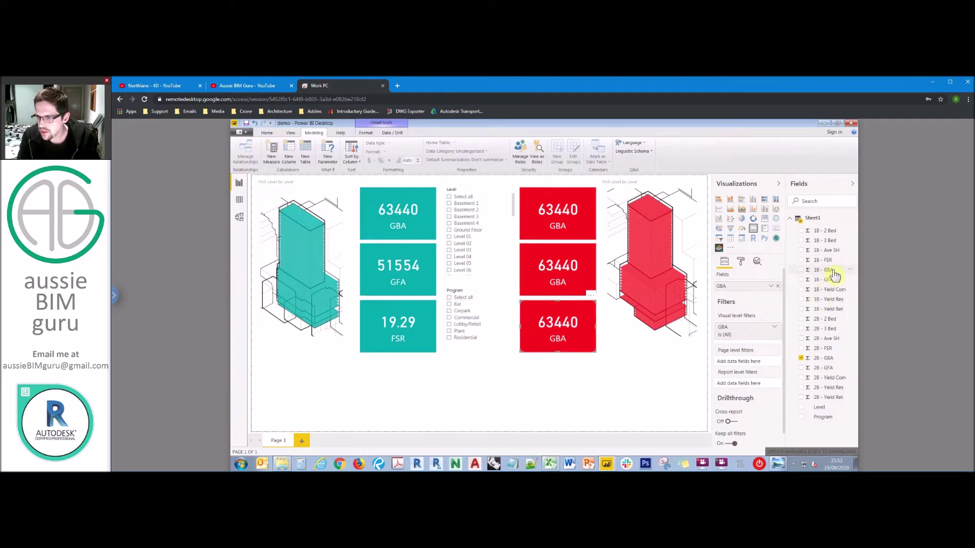
Step: Replace the middle red card's field with 1B - GFA
{"action": "left_click_drag", "start_coordinate": [835, 279], "coordinate": [567, 271]}
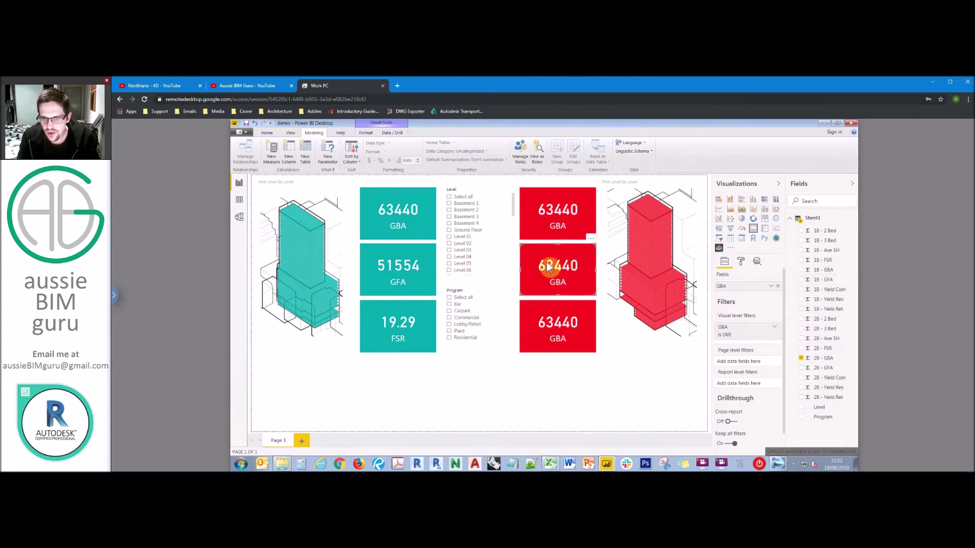
{"action": "left_click_drag", "start_coordinate": [829, 272], "coordinate": [577, 277]}
{"action": "left_click_drag", "start_coordinate": [827, 279], "coordinate": [744, 298]}
Step: Replace the top red card's field with 1B - GBA and the bottom red card's field with 1B - FSR
{"action": "left_click", "coordinate": [583, 198]}
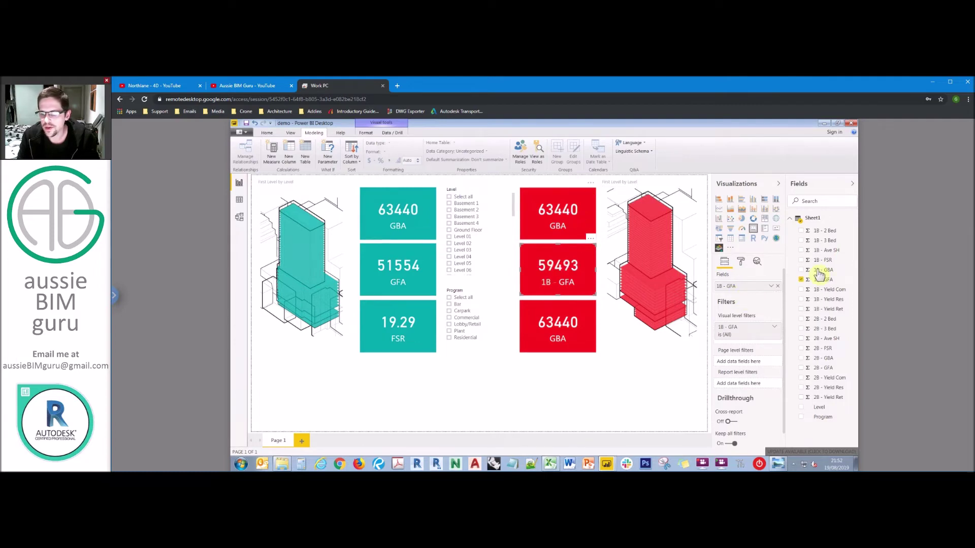
{"action": "left_click_drag", "start_coordinate": [838, 274], "coordinate": [760, 292]}
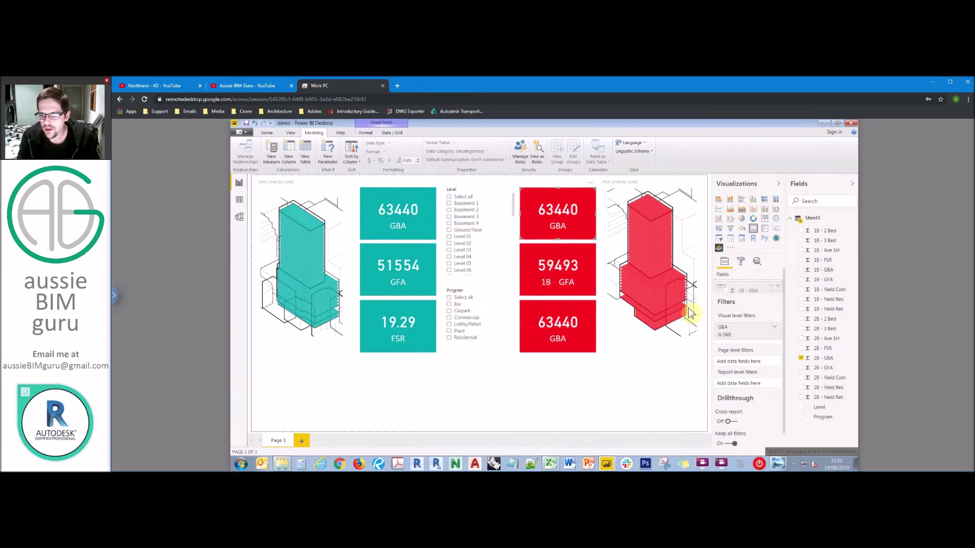
{"action": "left_click", "coordinate": [577, 308]}
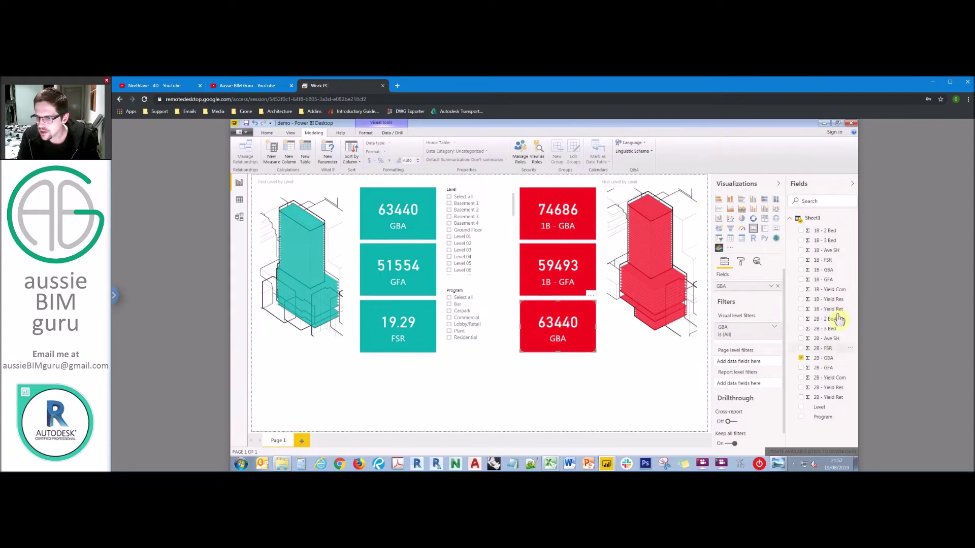
{"action": "left_click_drag", "start_coordinate": [833, 266], "coordinate": [643, 316]}
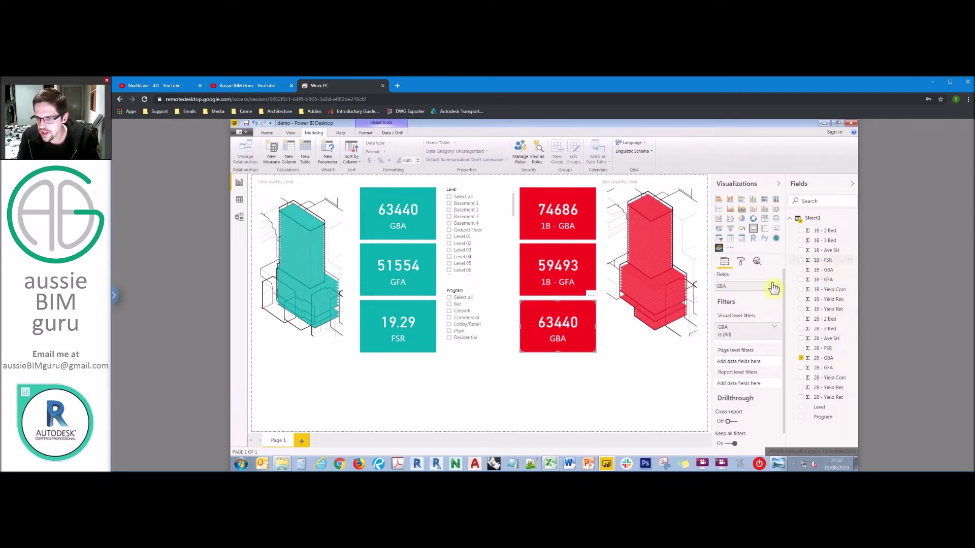
{"action": "left_click_drag", "start_coordinate": [752, 293], "coordinate": [753, 293]}
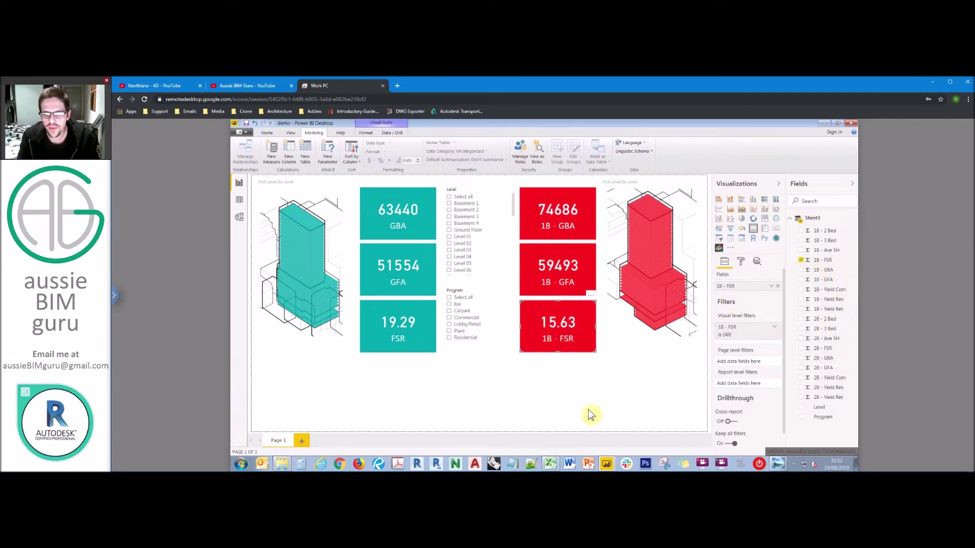
{"action": "left_click", "coordinate": [446, 362]}
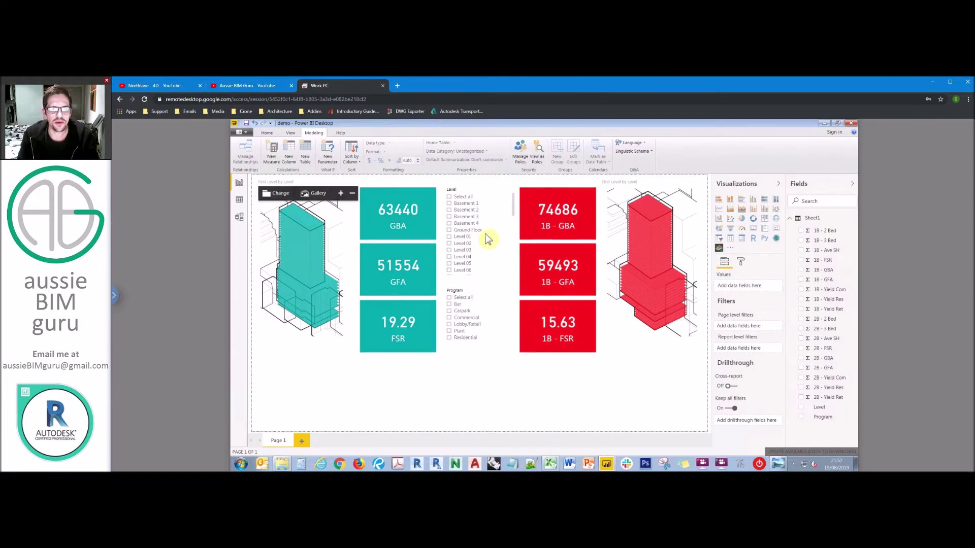
Step: Filter the report by the Plant, Commercial and Carpark programs in turn to check the maps and cards
{"action": "left_click", "coordinate": [450, 332]}
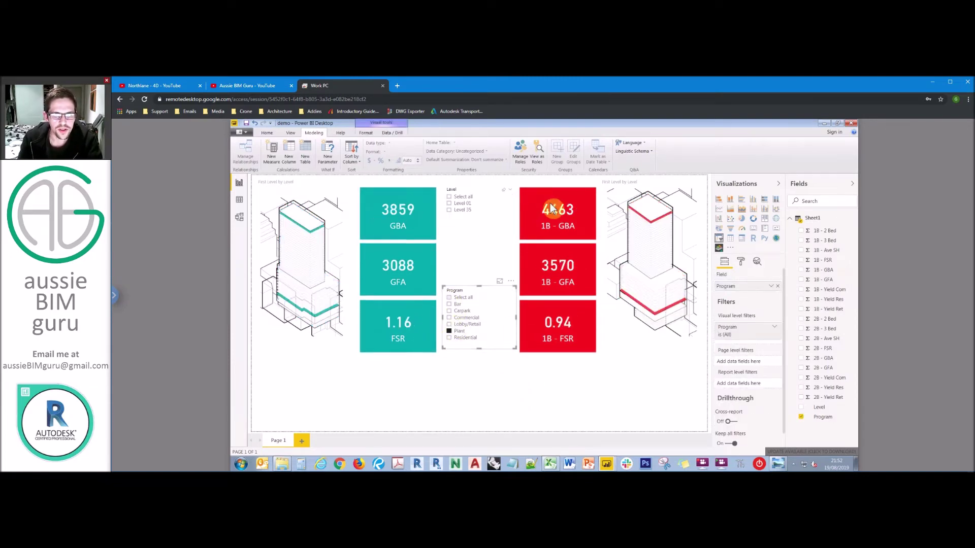
{"action": "left_click", "coordinate": [450, 318]}
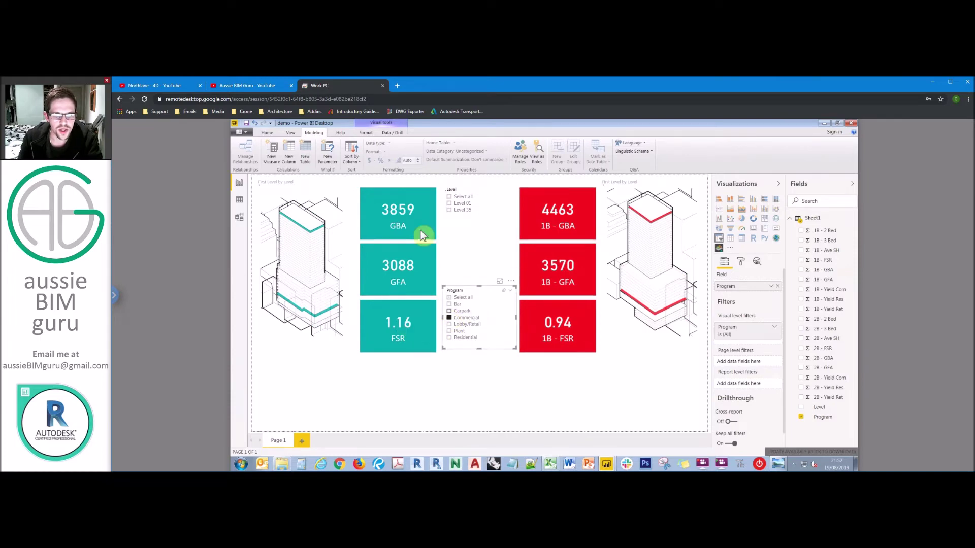
{"action": "left_click", "coordinate": [449, 311]}
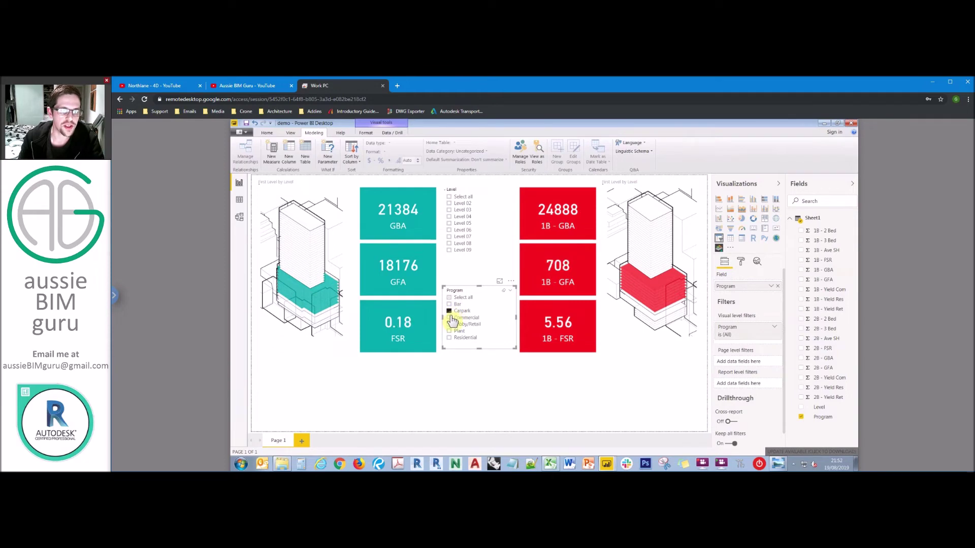
Step: Clear the Program slicer's Carpark filter so all programs are included, and deselect the slicer
{"action": "left_click", "coordinate": [450, 298]}
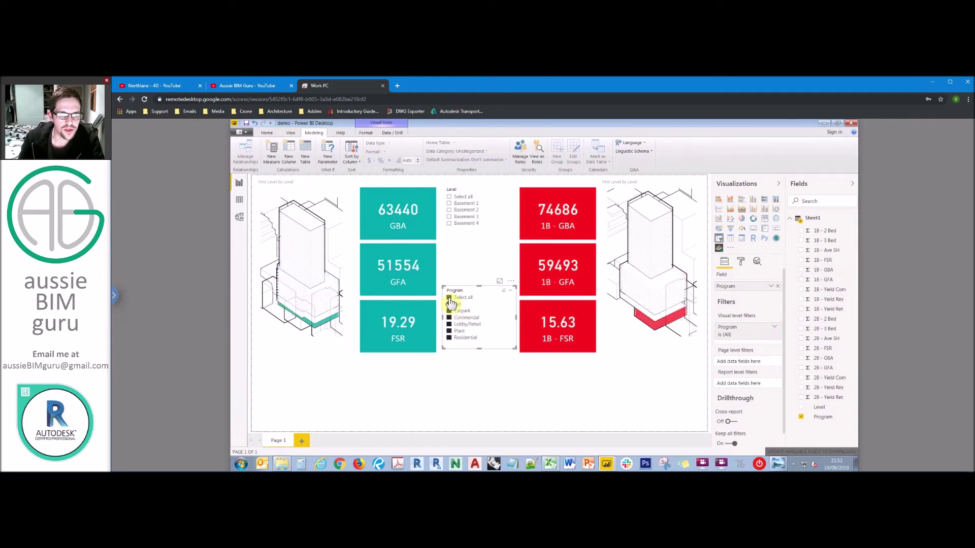
{"action": "left_click", "coordinate": [449, 298]}
{"action": "left_click", "coordinate": [503, 392]}
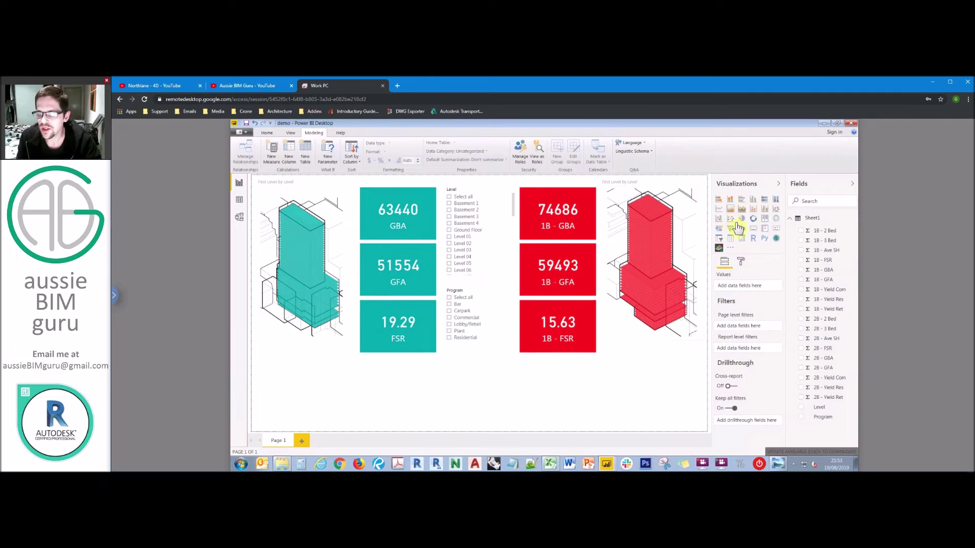
{"action": "left_click_drag", "start_coordinate": [465, 311], "coordinate": [474, 365]}
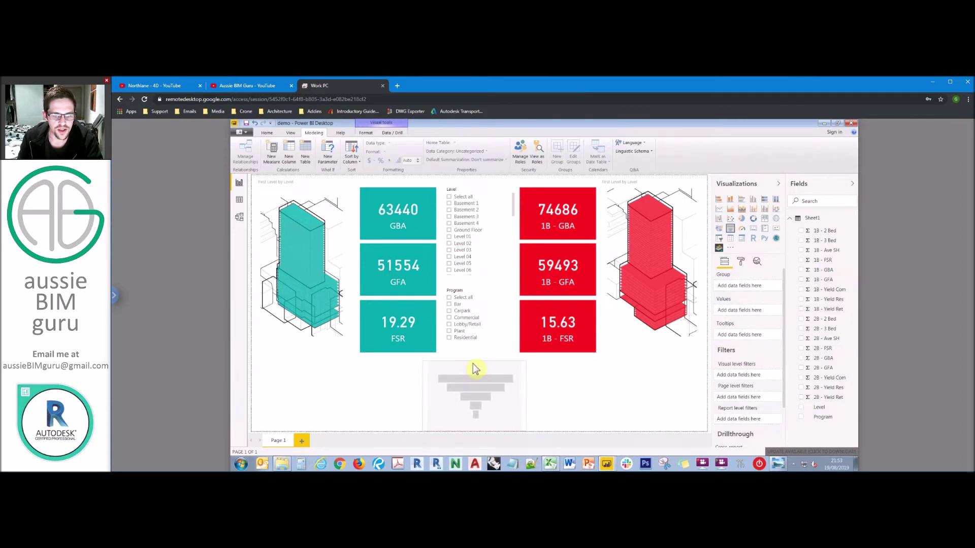
{"action": "left_click", "coordinate": [426, 402]}
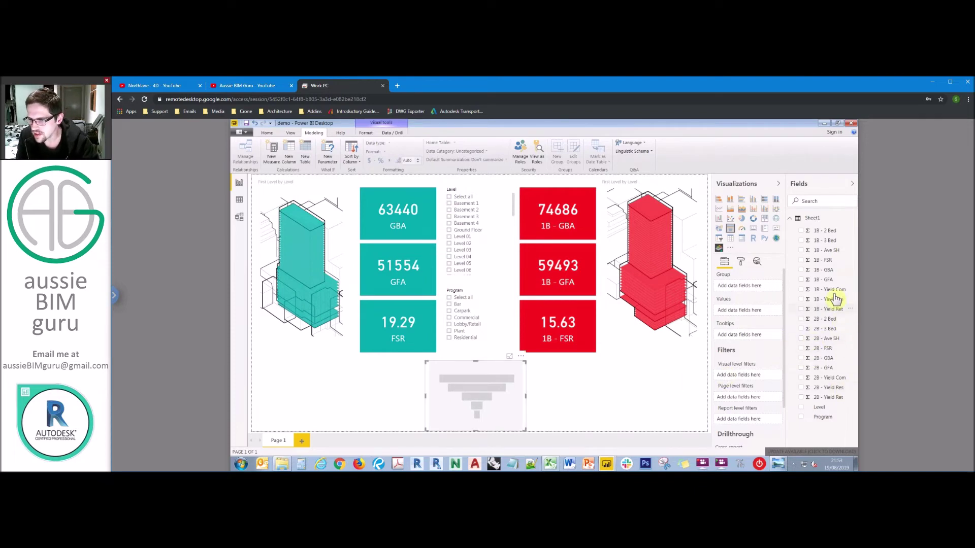
{"action": "left_click_drag", "start_coordinate": [836, 256], "coordinate": [768, 287]}
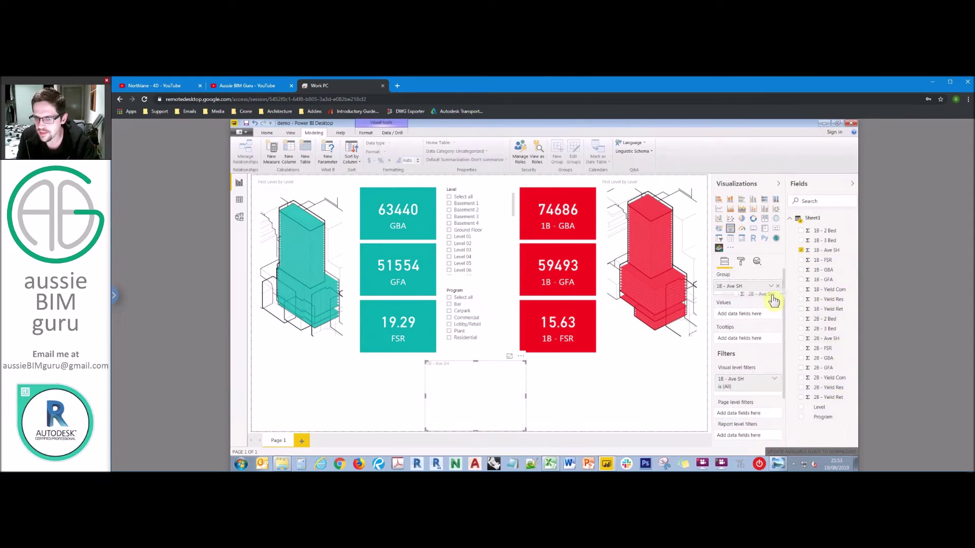
{"action": "left_click_drag", "start_coordinate": [826, 359], "coordinate": [759, 311]}
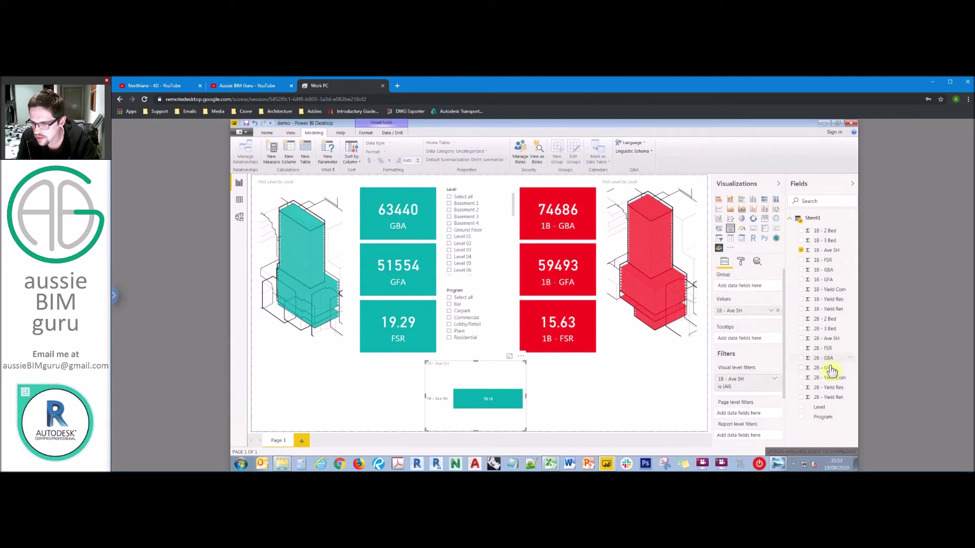
{"action": "left_click_drag", "start_coordinate": [829, 341], "coordinate": [771, 394]}
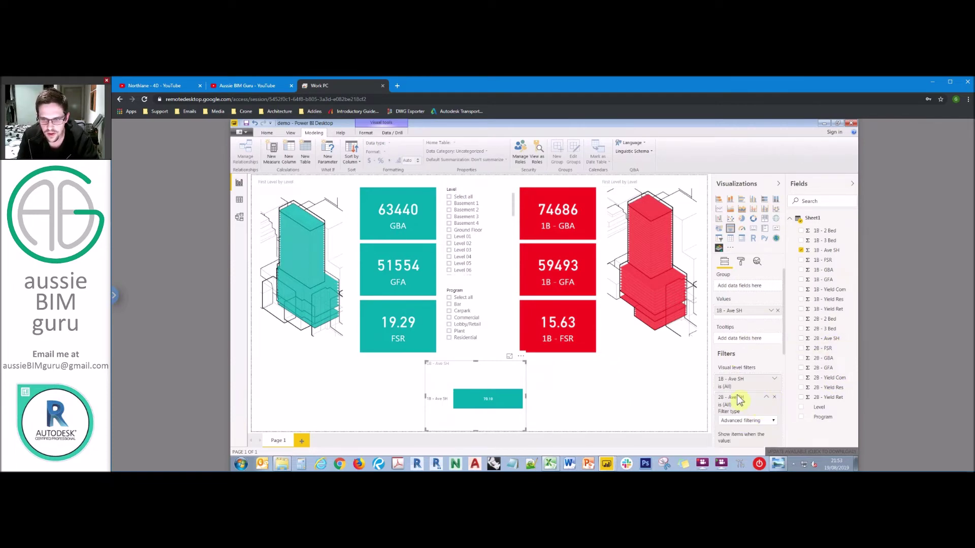
{"action": "left_click", "coordinate": [480, 369]}
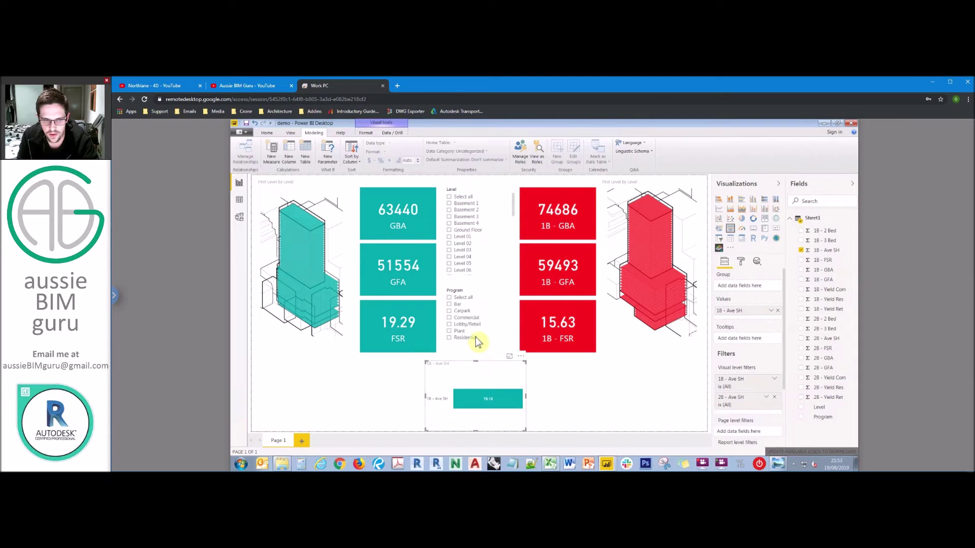
{"action": "left_click", "coordinate": [655, 358]}
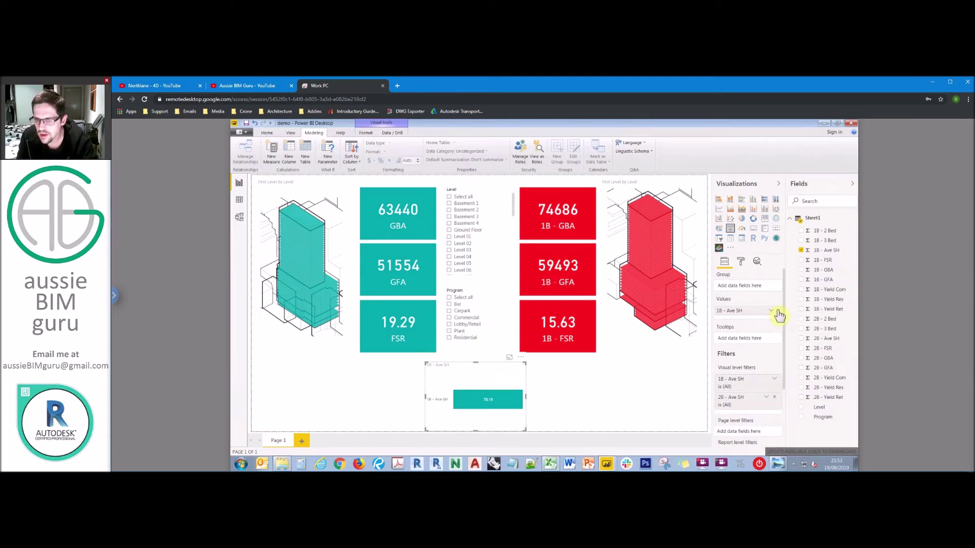
{"action": "key", "text": "Delete"}
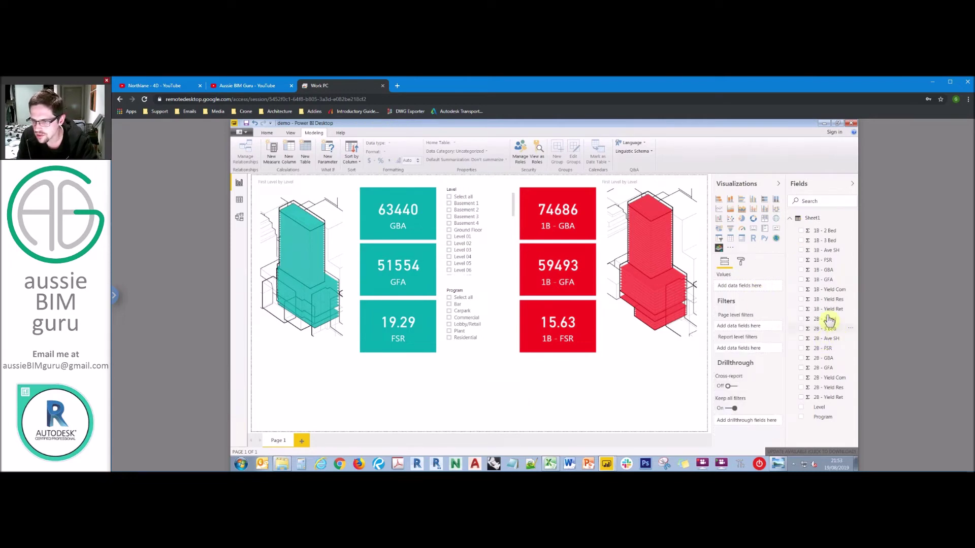
Step: Insert a funnel chart below the Program slicer and resize it to fit the gap between the teal and red card columns
{"action": "left_click", "coordinate": [730, 228]}
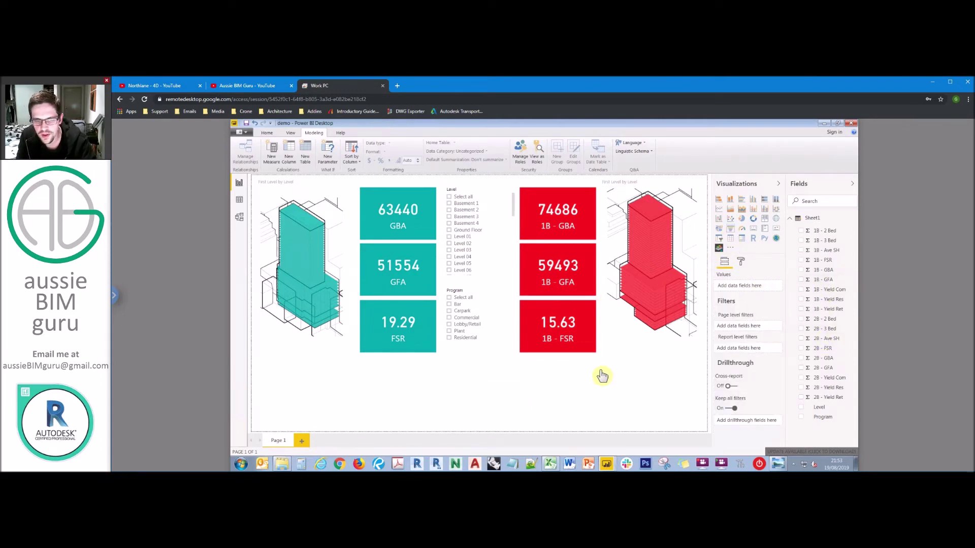
{"action": "left_click_drag", "start_coordinate": [315, 381], "coordinate": [481, 359]}
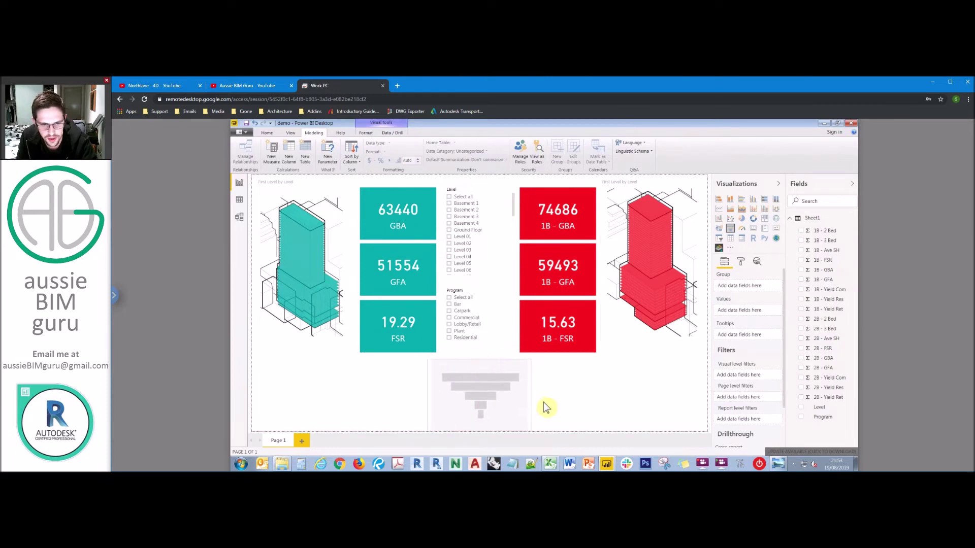
{"action": "left_click_drag", "start_coordinate": [532, 399], "coordinate": [526, 402]}
{"action": "left_click", "coordinate": [525, 401]}
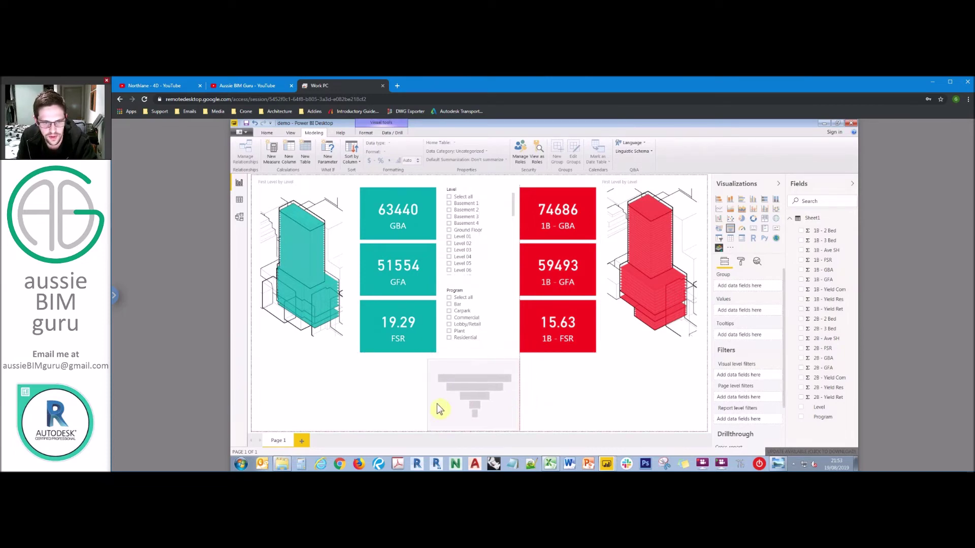
{"action": "left_click_drag", "start_coordinate": [426, 403], "coordinate": [438, 398]}
{"action": "left_click", "coordinate": [616, 344]}
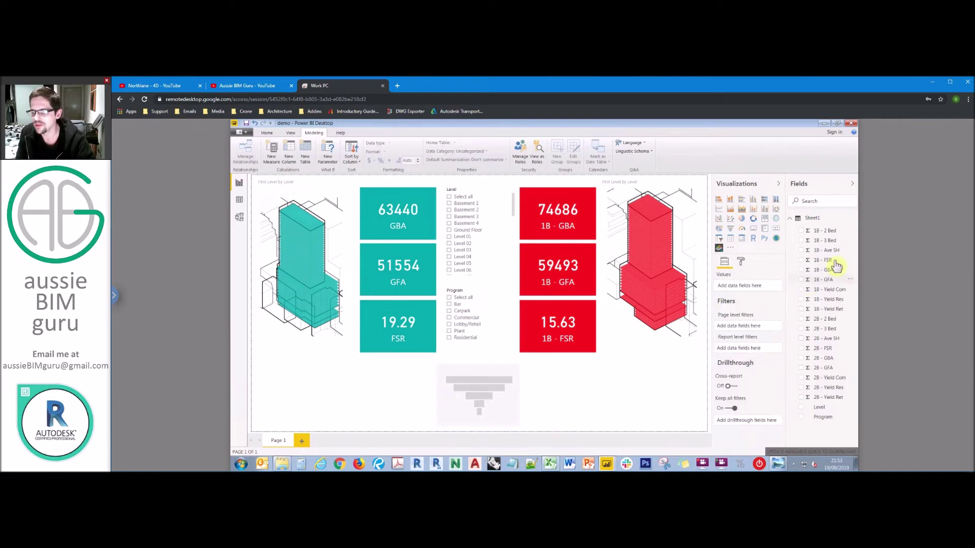
{"action": "left_click_drag", "start_coordinate": [832, 254], "coordinate": [766, 285]}
{"action": "left_click_drag", "start_coordinate": [829, 337], "coordinate": [763, 298]}
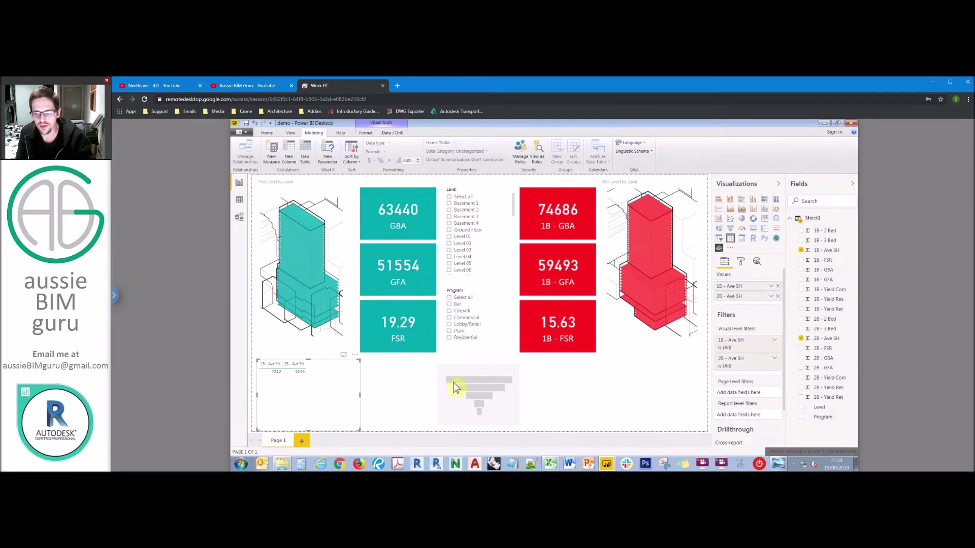
{"action": "key", "text": "Delete"}
Step: Add 1B - Ave SH and 2B - Ave SH as the funnel chart's values, with 1B - Ave SH first
{"action": "left_click", "coordinate": [495, 374]}
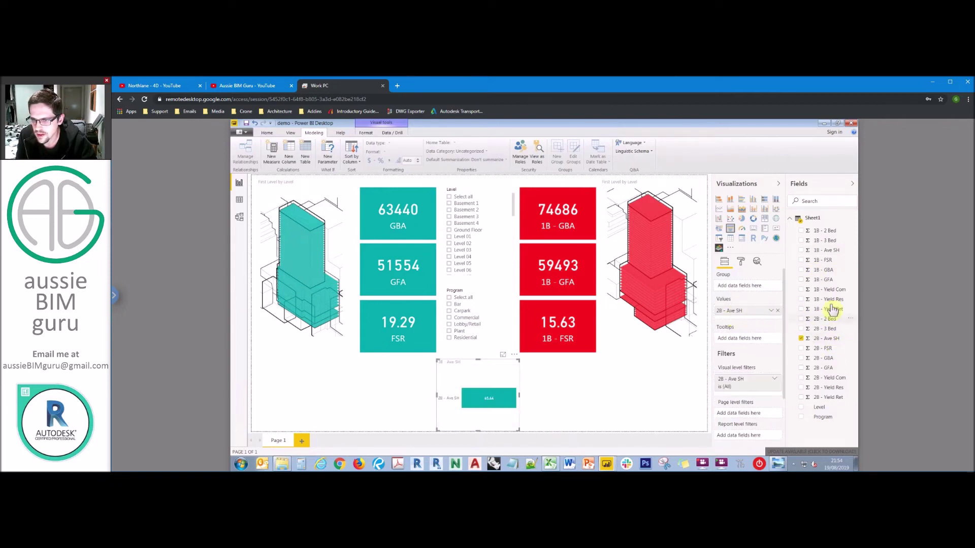
{"action": "left_click_drag", "start_coordinate": [828, 252], "coordinate": [762, 311]}
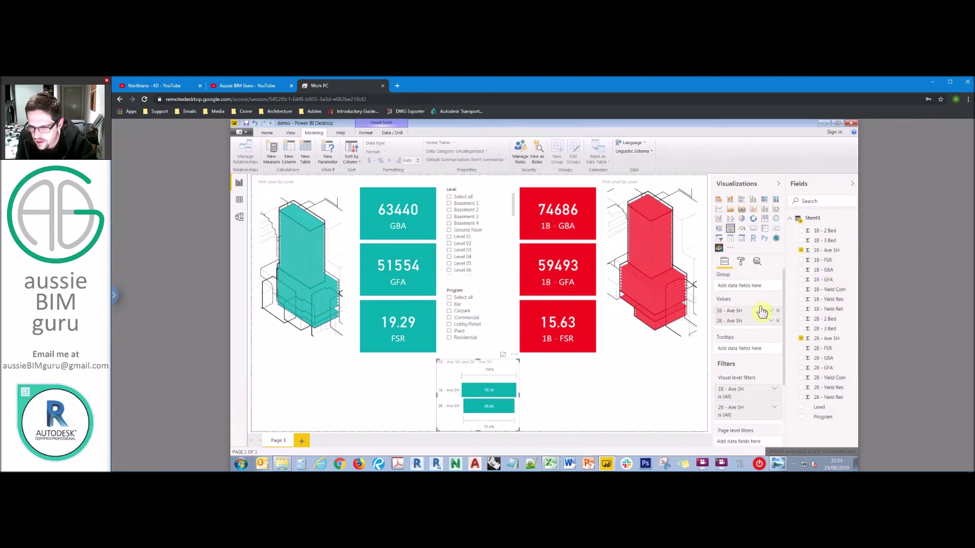
Step: Center the funnel chart's title and change its text to Sun Hours
{"action": "left_click", "coordinate": [741, 261]}
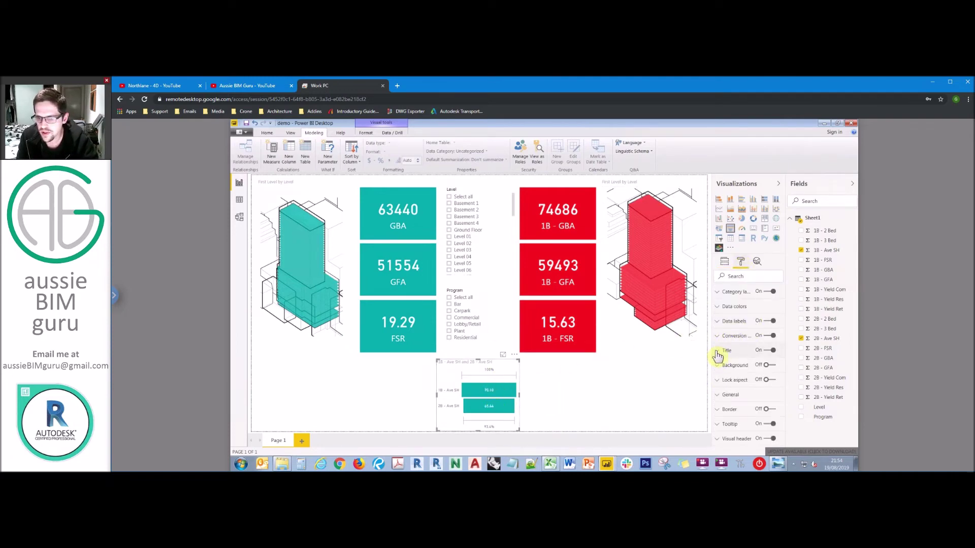
{"action": "left_click", "coordinate": [717, 356]}
{"action": "scroll", "coordinate": [759, 363], "scroll_direction": "down", "scroll_amount": 3}
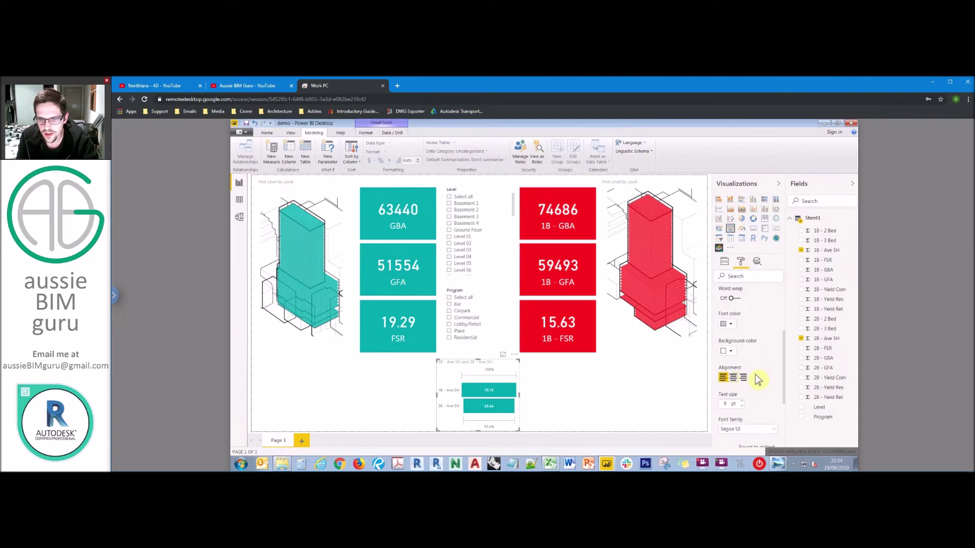
{"action": "scroll", "coordinate": [758, 379], "scroll_direction": "up", "scroll_amount": 3}
{"action": "left_click_drag", "start_coordinate": [724, 374], "coordinate": [780, 382]}
{"action": "type", "text": "sUN h"}
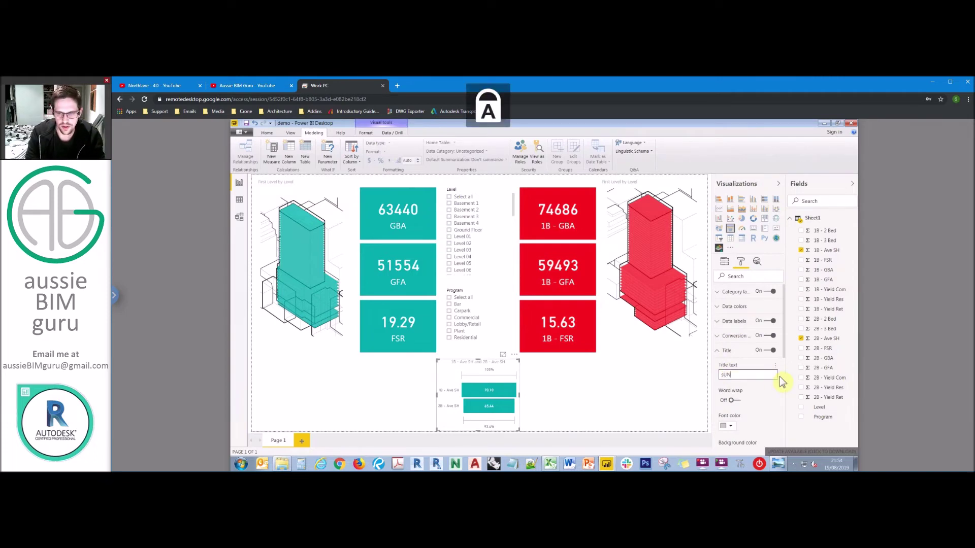
{"action": "key", "text": "Caps_Lock"}
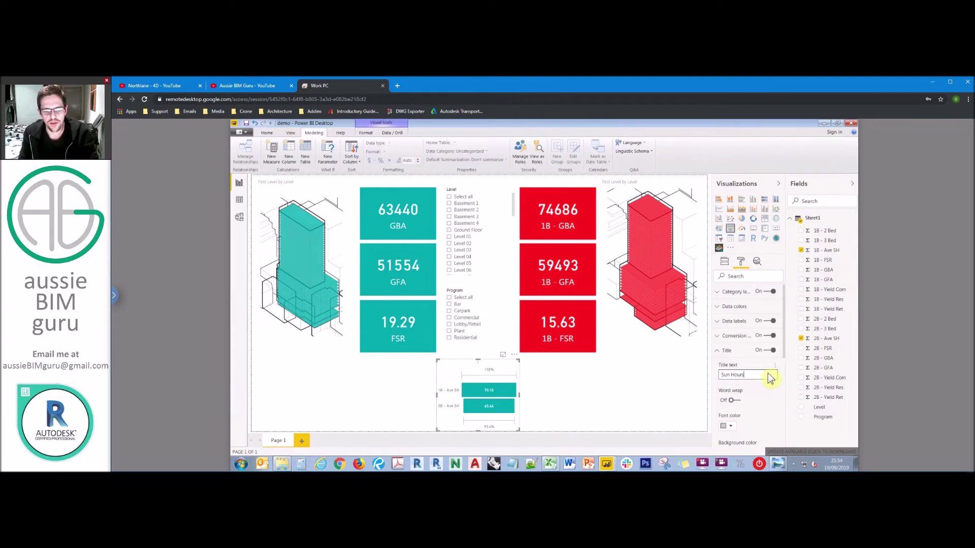
Step: Turn off the conversion rate labels on the Sun Hours funnel chart
{"action": "left_click", "coordinate": [718, 322]}
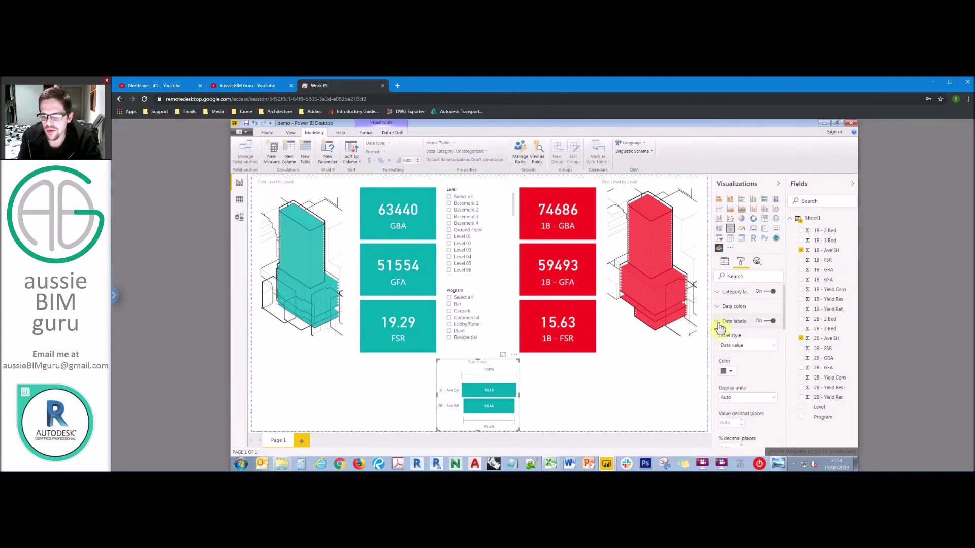
{"action": "scroll", "coordinate": [751, 358], "scroll_direction": "down", "scroll_amount": 3}
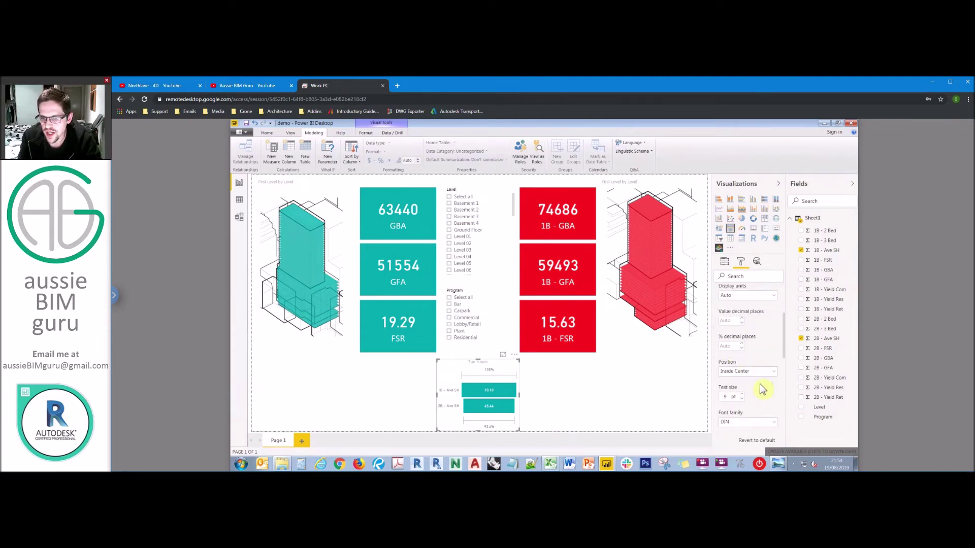
{"action": "scroll", "coordinate": [758, 384], "scroll_direction": "up", "scroll_amount": 3}
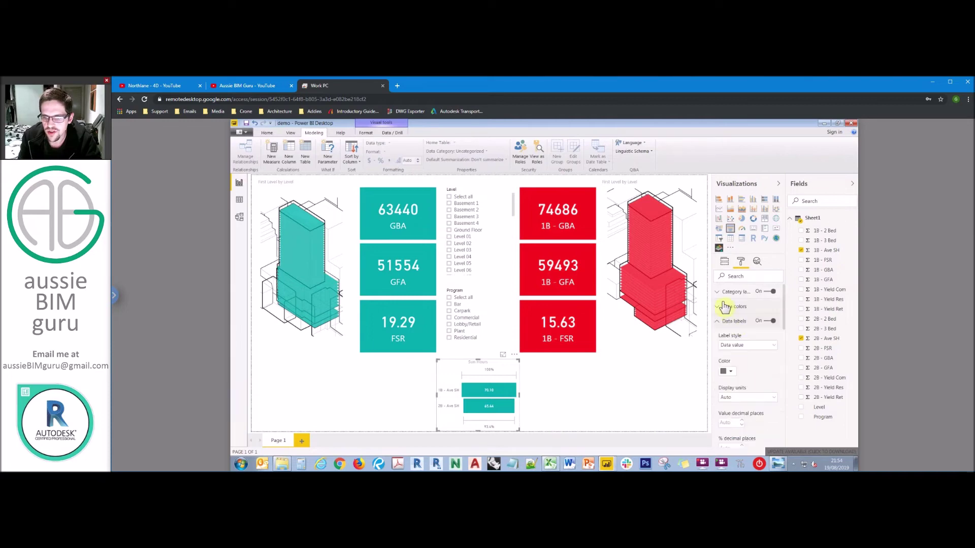
{"action": "left_click", "coordinate": [731, 297]}
{"action": "scroll", "coordinate": [751, 357], "scroll_direction": "down", "scroll_amount": 2}
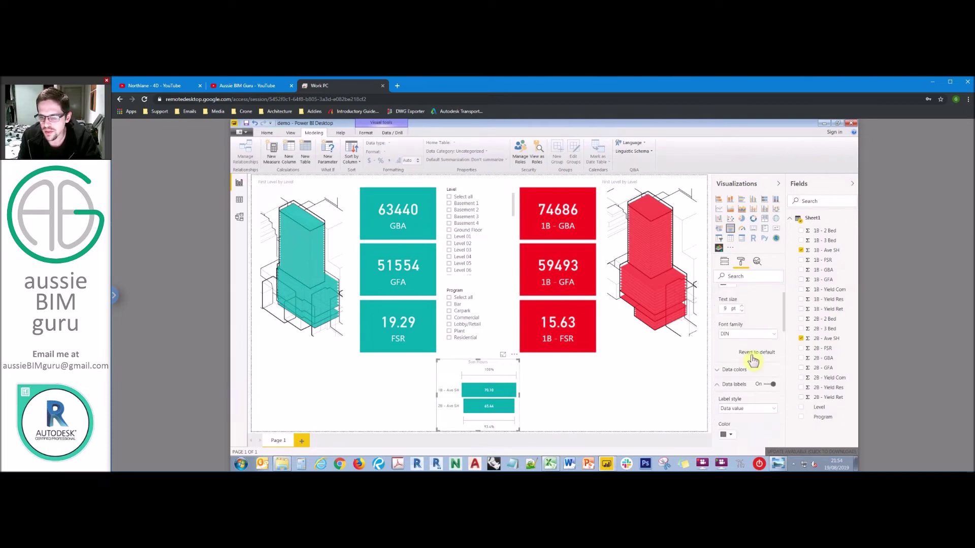
{"action": "scroll", "coordinate": [750, 355], "scroll_direction": "down", "scroll_amount": 3}
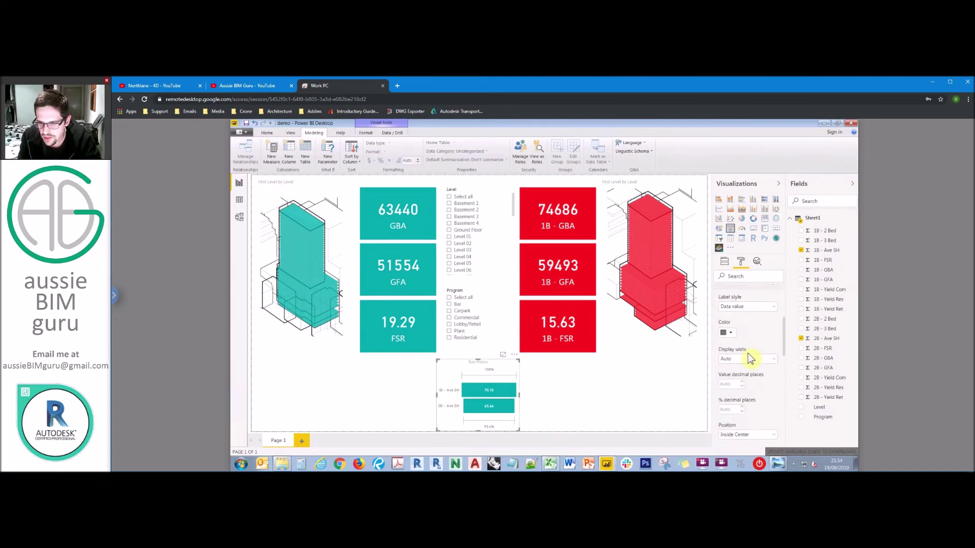
{"action": "scroll", "coordinate": [748, 358], "scroll_direction": "down", "scroll_amount": 3}
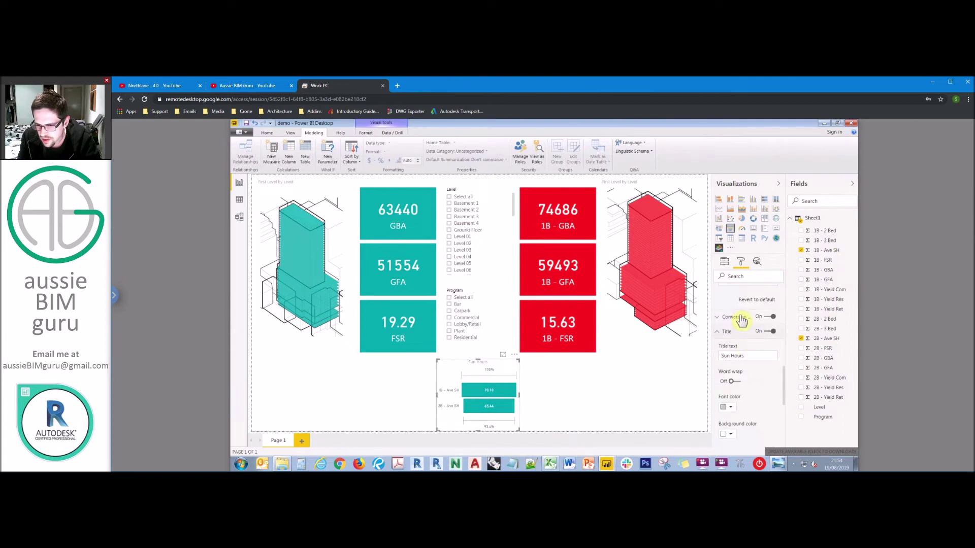
{"action": "left_click", "coordinate": [741, 317]}
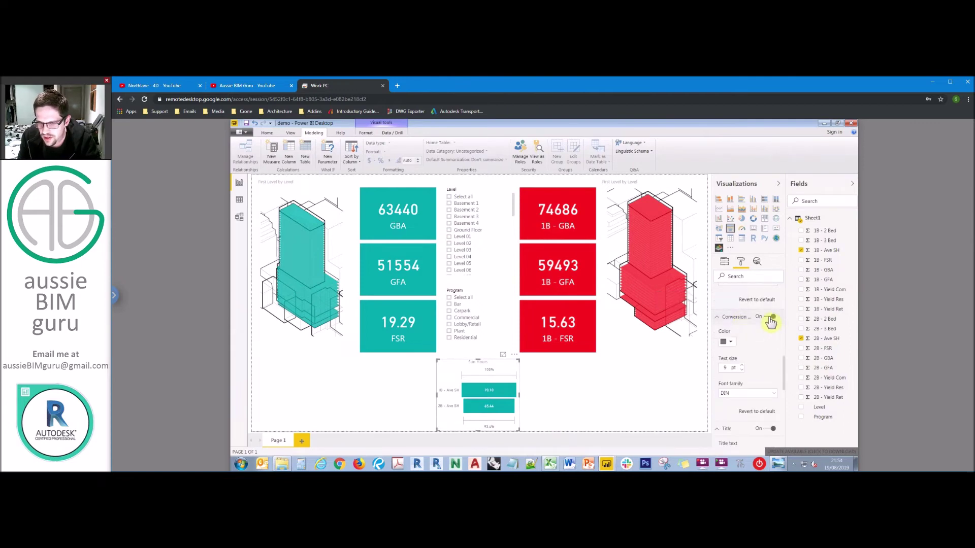
{"action": "left_click", "coordinate": [770, 319]}
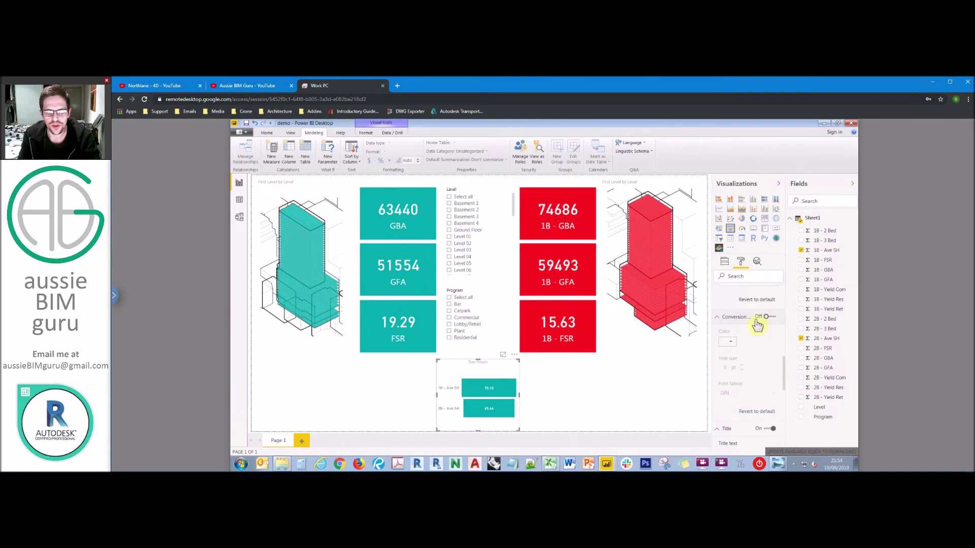
Step: Set the data color of the 2B - Ave SH bar in the Sun Hours funnel chart to red
{"action": "scroll", "coordinate": [749, 319], "scroll_direction": "down", "scroll_amount": 5}
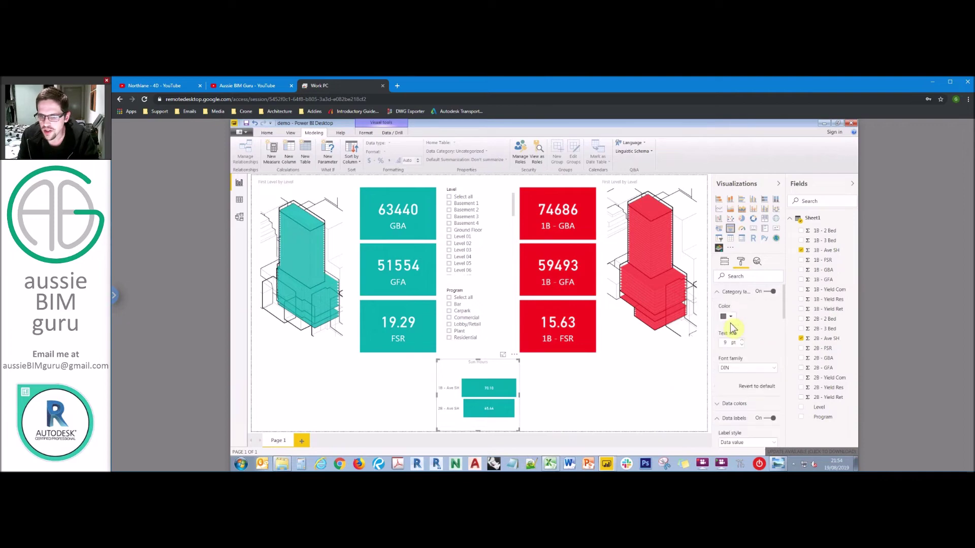
{"action": "scroll", "coordinate": [724, 386], "scroll_direction": "down", "scroll_amount": 2}
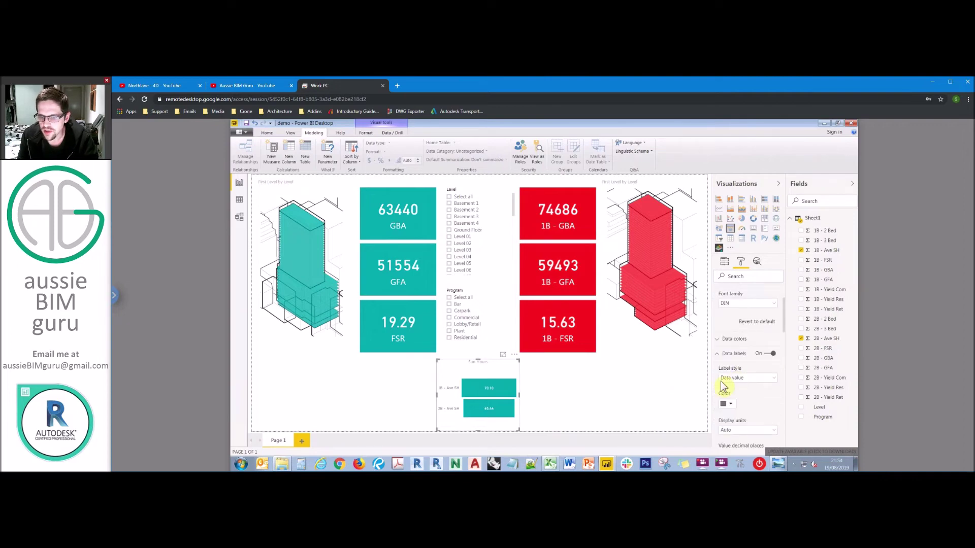
{"action": "left_click", "coordinate": [780, 338]}
{"action": "scroll", "coordinate": [724, 341], "scroll_direction": "down", "scroll_amount": 2}
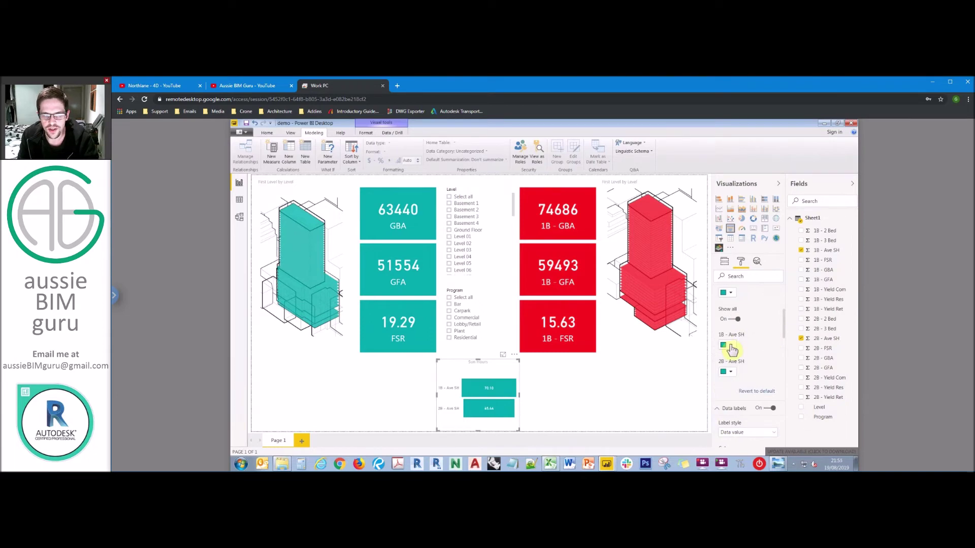
{"action": "left_click", "coordinate": [731, 347]}
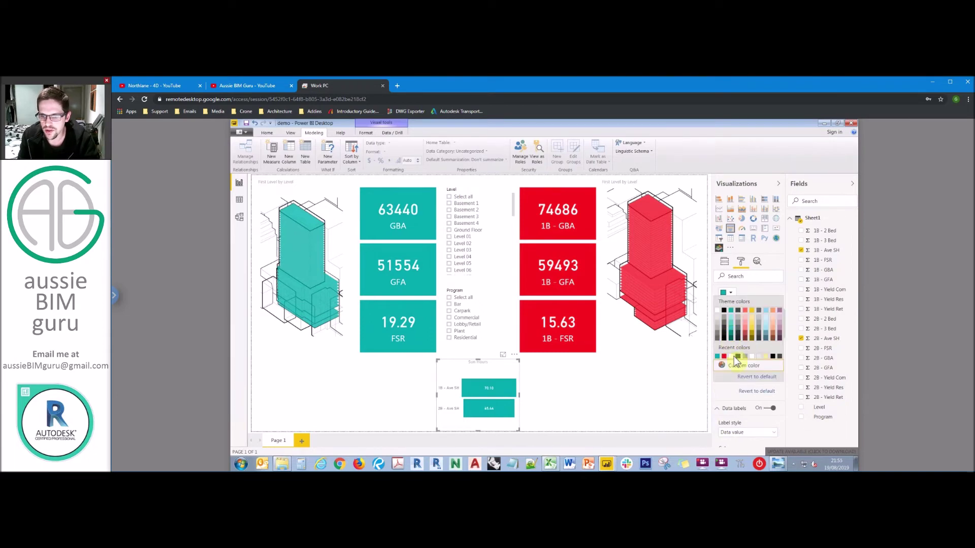
{"action": "left_click", "coordinate": [735, 357]}
{"action": "left_click", "coordinate": [732, 374]}
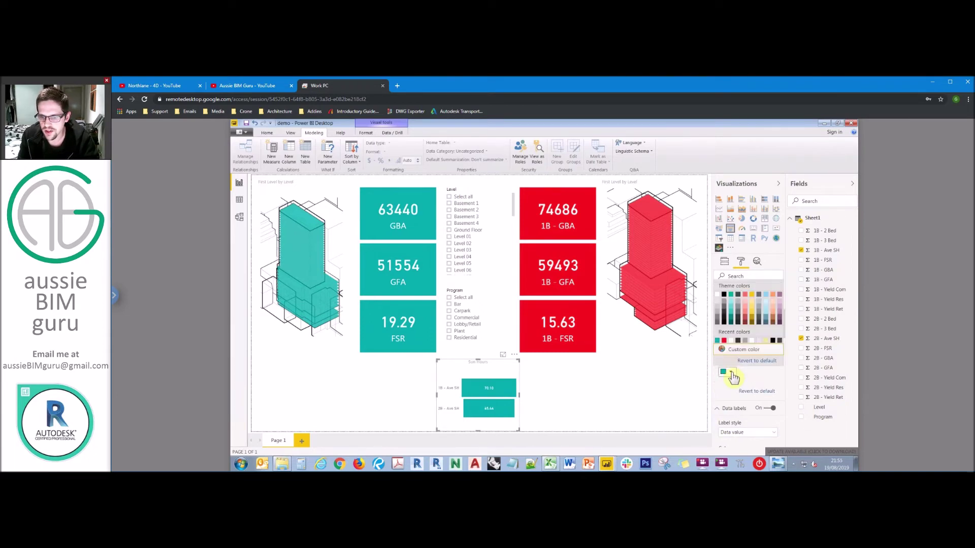
{"action": "left_click", "coordinate": [723, 340]}
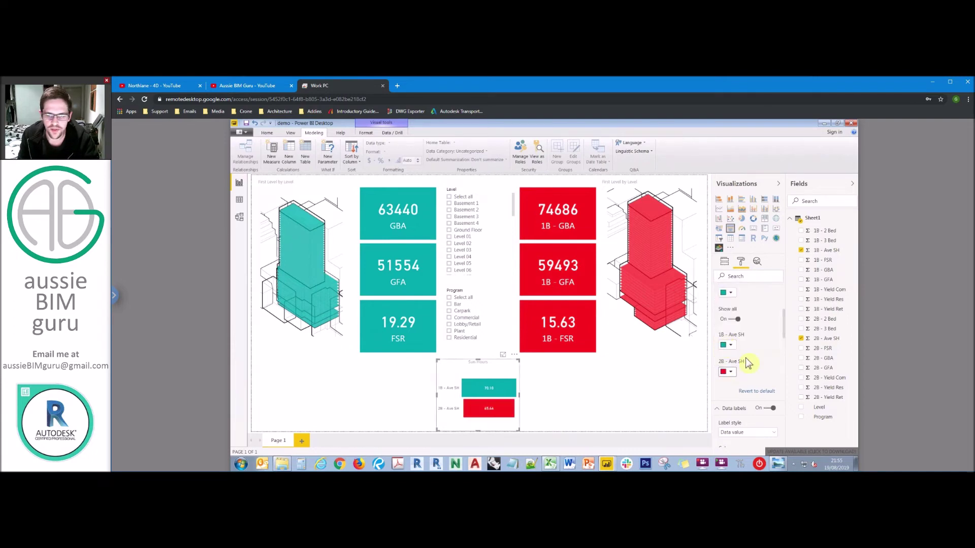
Step: Turn off the category labels on the Sun Hours funnel chart, keeping its data labels on
{"action": "scroll", "coordinate": [721, 327], "scroll_direction": "up", "scroll_amount": 3}
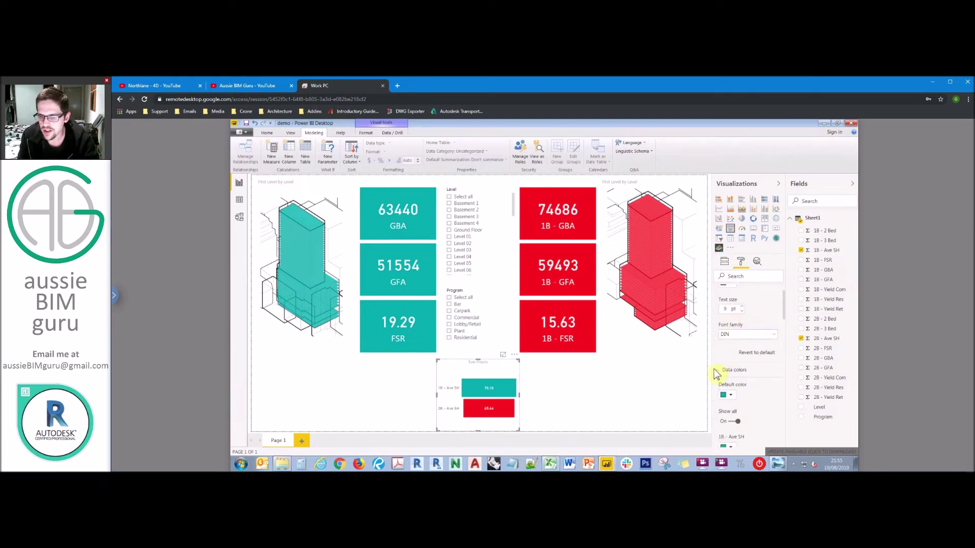
{"action": "left_click", "coordinate": [718, 376]}
{"action": "left_click", "coordinate": [769, 386]}
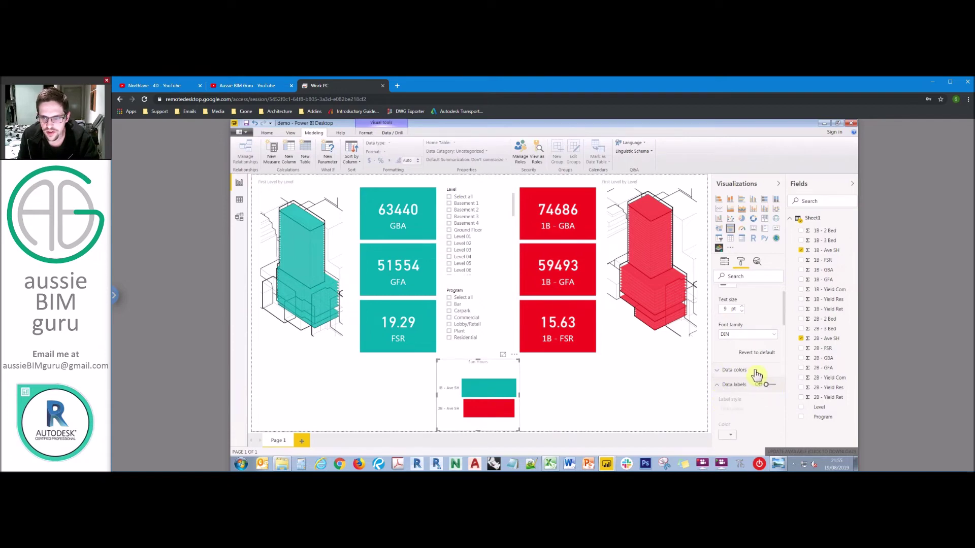
{"action": "scroll", "coordinate": [764, 376], "scroll_direction": "up", "scroll_amount": 1}
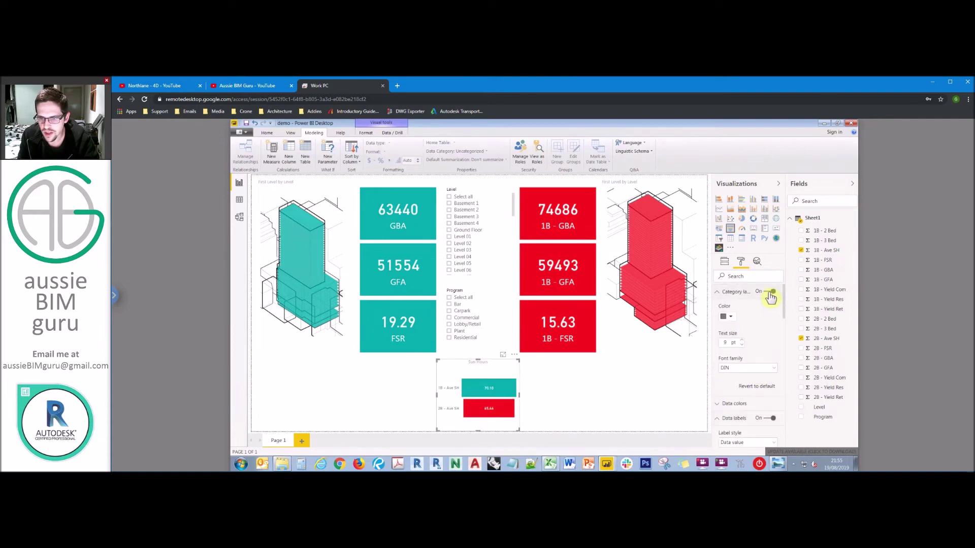
{"action": "left_click", "coordinate": [770, 294]}
{"action": "left_click", "coordinate": [526, 372]}
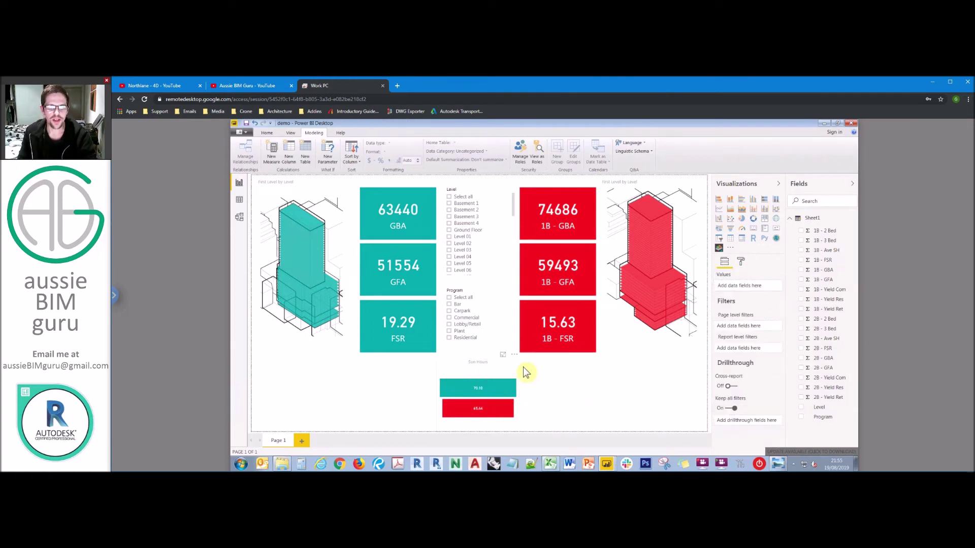
Step: Set the aggregation of both 1B - Ave SH and 2B - Ave SH in the Sun Hours funnel chart to Average
{"action": "left_click", "coordinate": [494, 373]}
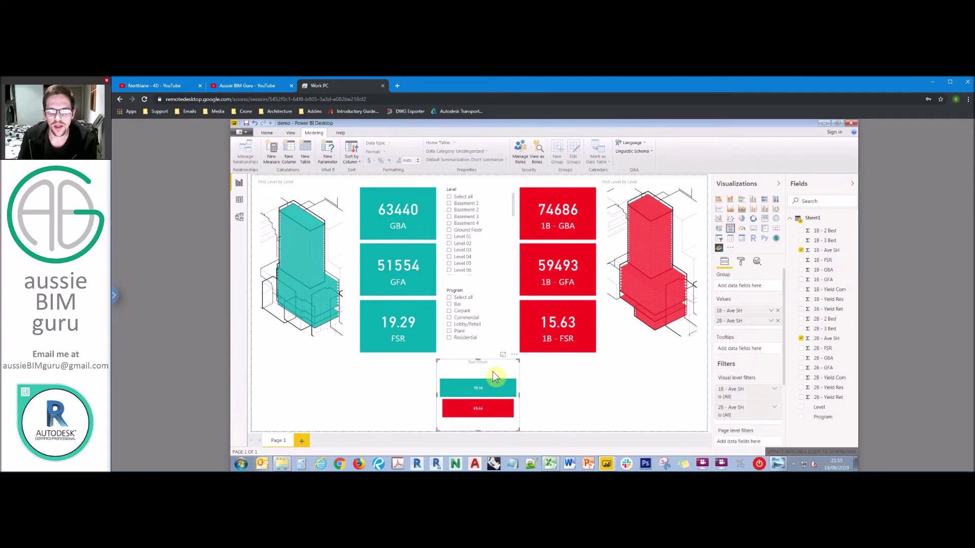
{"action": "left_click", "coordinate": [771, 313]}
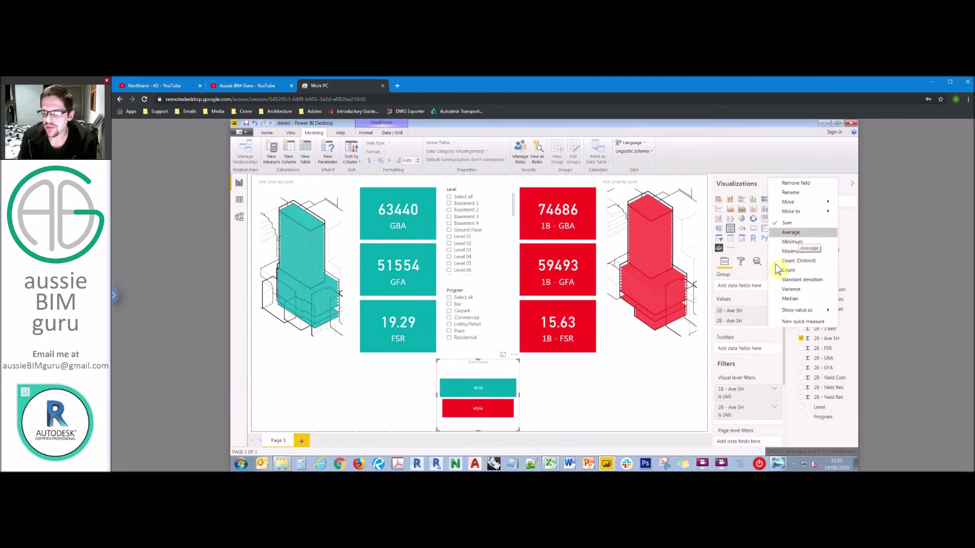
{"action": "left_click", "coordinate": [790, 232]}
{"action": "left_click", "coordinate": [771, 321]}
{"action": "left_click", "coordinate": [792, 230]}
{"action": "left_click", "coordinate": [588, 380]}
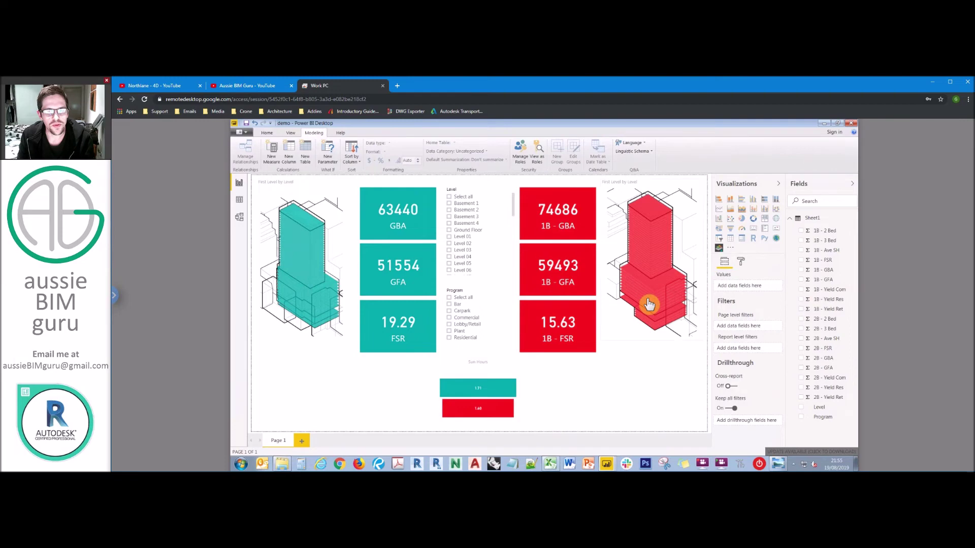
Step: Filter the report to the Residential program and check Level 12 and Level 17 in turn, clearing each level filter again
{"action": "mouse_move", "coordinate": [649, 304]}
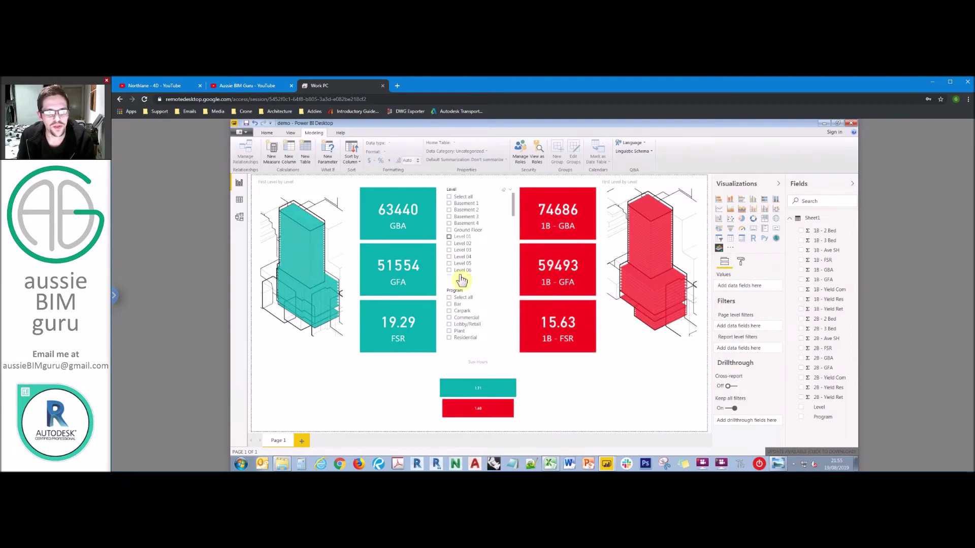
{"action": "left_click", "coordinate": [463, 338]}
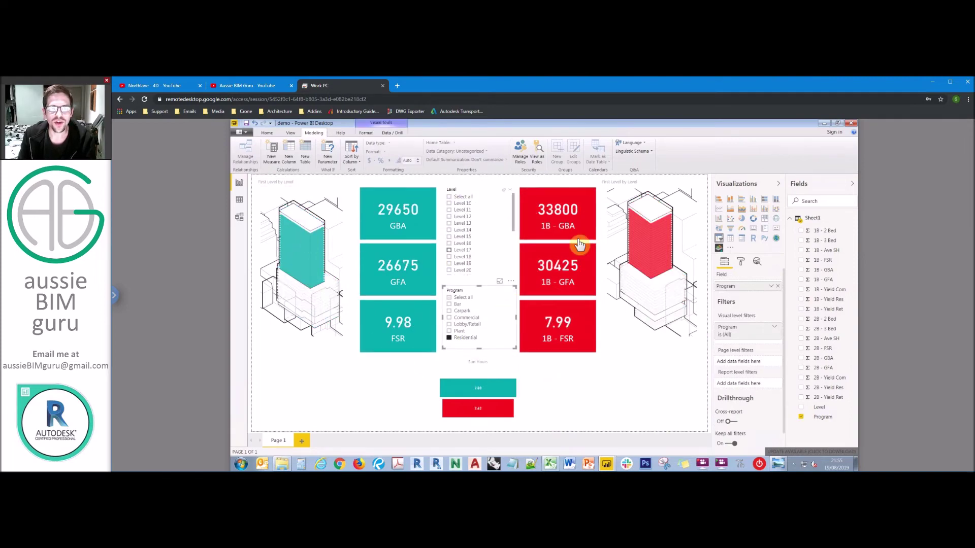
{"action": "left_click", "coordinate": [449, 217]}
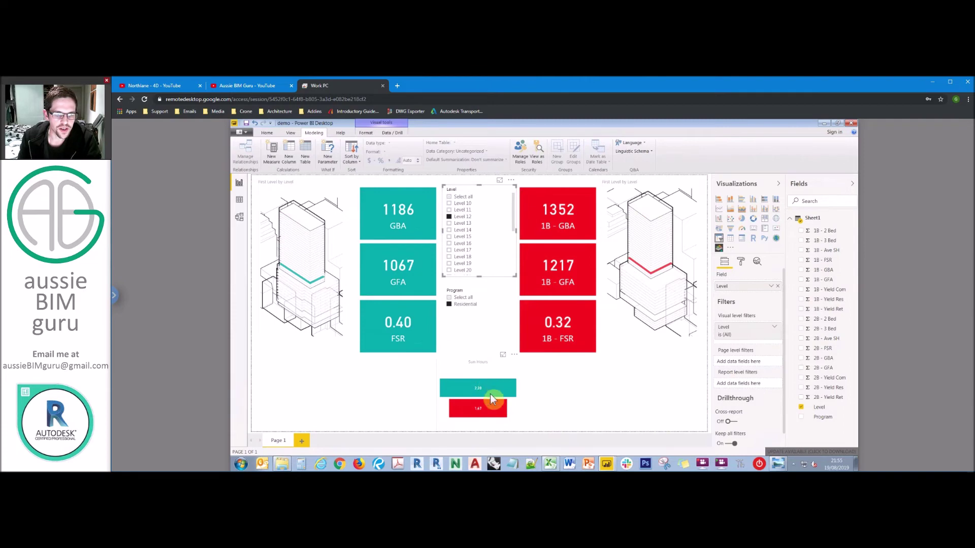
{"action": "left_click", "coordinate": [449, 218]}
{"action": "left_click", "coordinate": [449, 250]}
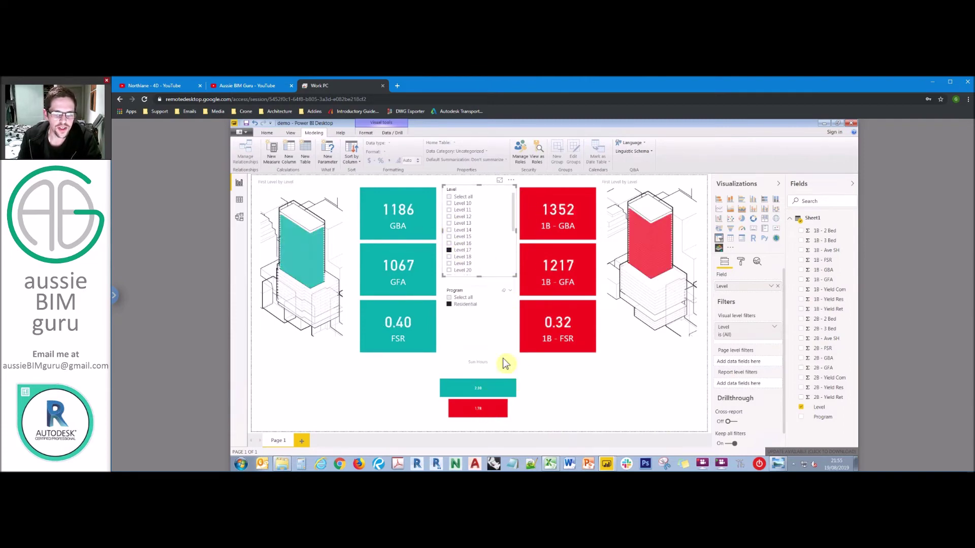
{"action": "left_click", "coordinate": [449, 250]}
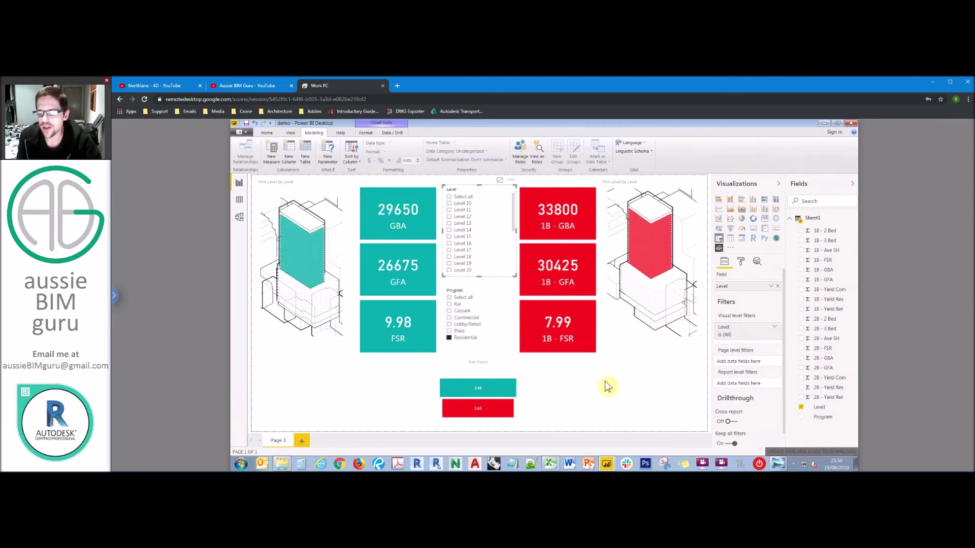
{"action": "left_click", "coordinate": [644, 339]}
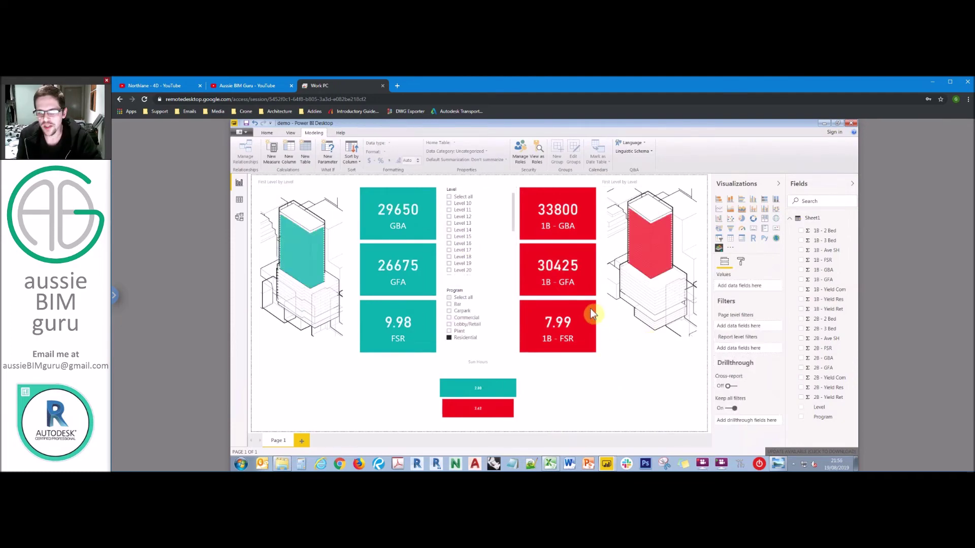
Step: Duplicate the green FSR card, place the copy below the original and replace its field with 1B - Yield Res
{"action": "left_click", "coordinate": [425, 309]}
{"action": "key", "text": "ctrl+c"}
{"action": "key", "text": "ctrl+v"}
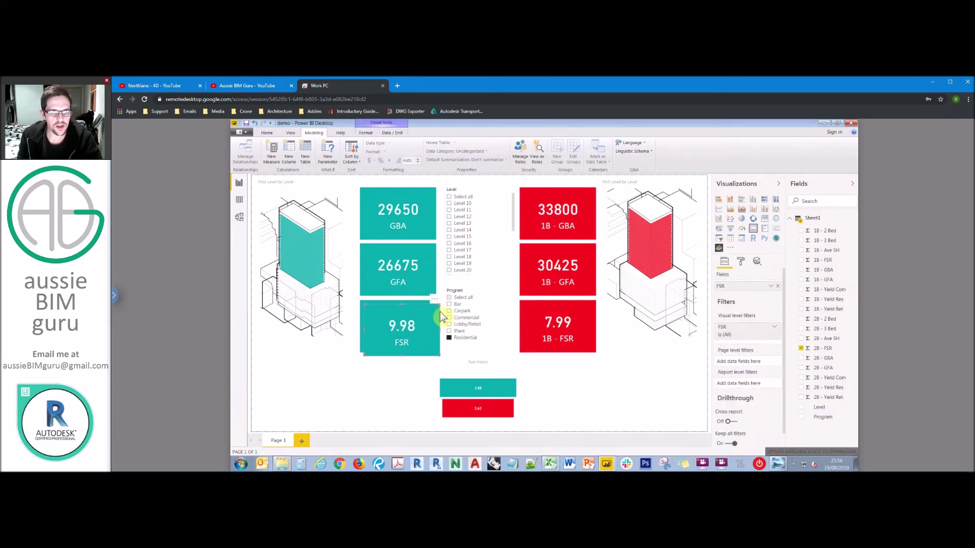
{"action": "left_click_drag", "start_coordinate": [422, 326], "coordinate": [428, 378]}
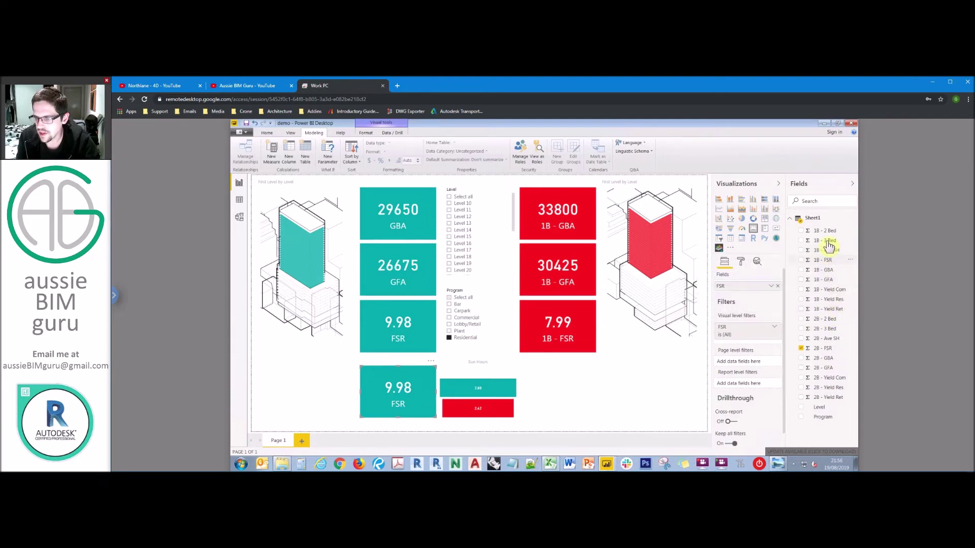
{"action": "left_click_drag", "start_coordinate": [835, 305], "coordinate": [764, 286]}
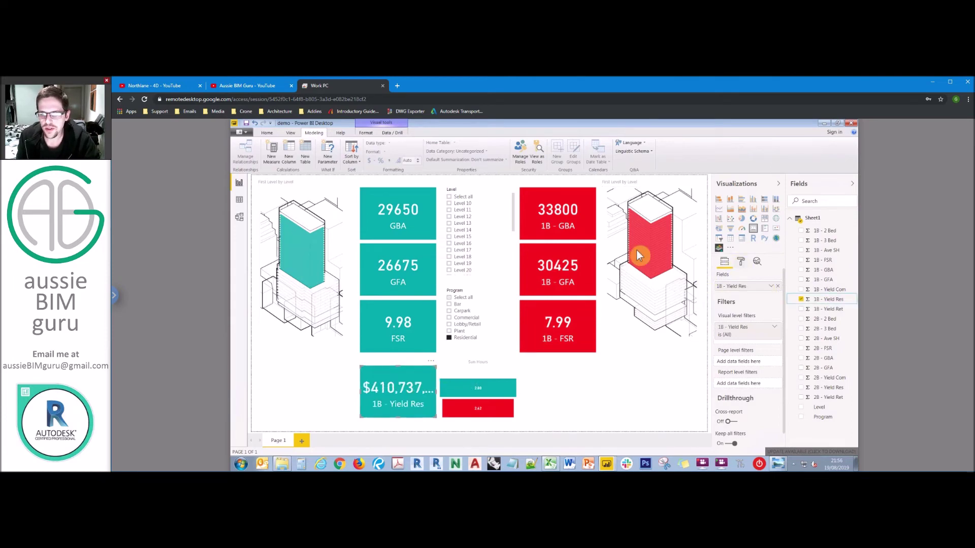
Step: Set the data label display units of the 1B - Yield Res card to Millions
{"action": "left_click", "coordinate": [740, 260]}
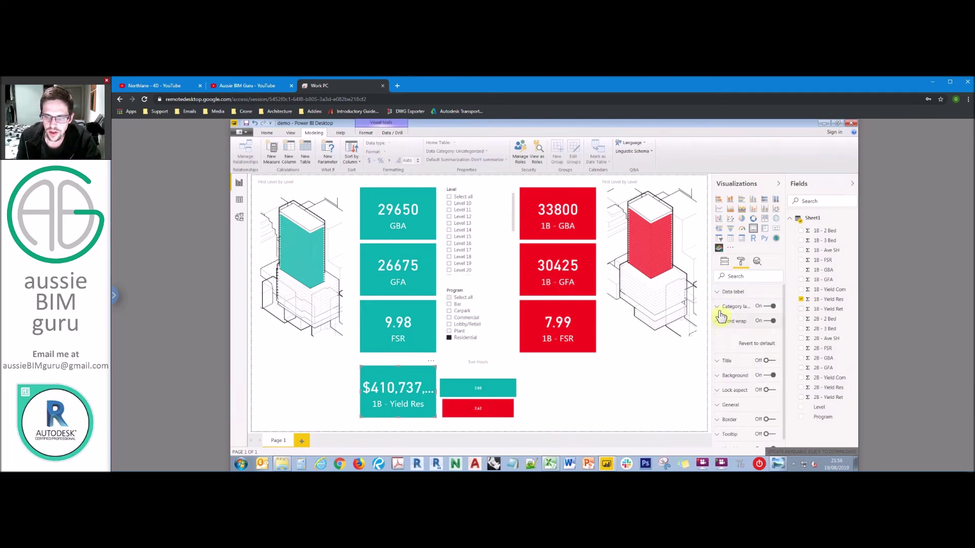
{"action": "left_click", "coordinate": [720, 306]}
{"action": "left_click", "coordinate": [727, 292]}
{"action": "left_click", "coordinate": [753, 342]}
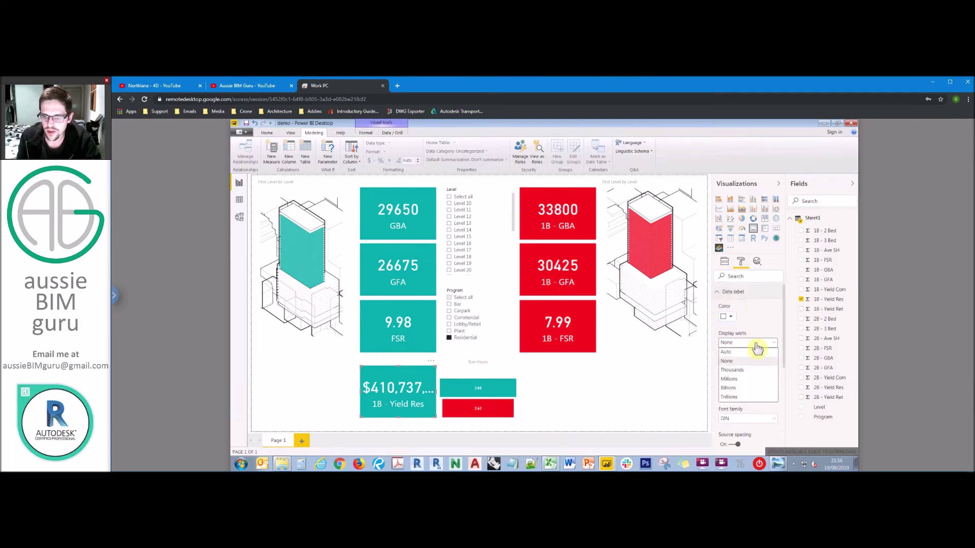
{"action": "left_click", "coordinate": [736, 388]}
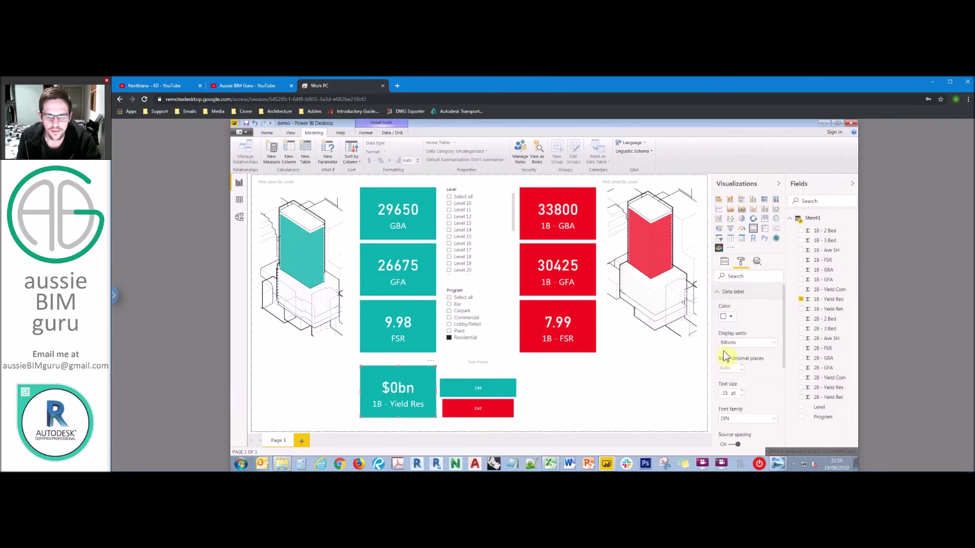
{"action": "left_click", "coordinate": [758, 343]}
{"action": "left_click", "coordinate": [739, 378]}
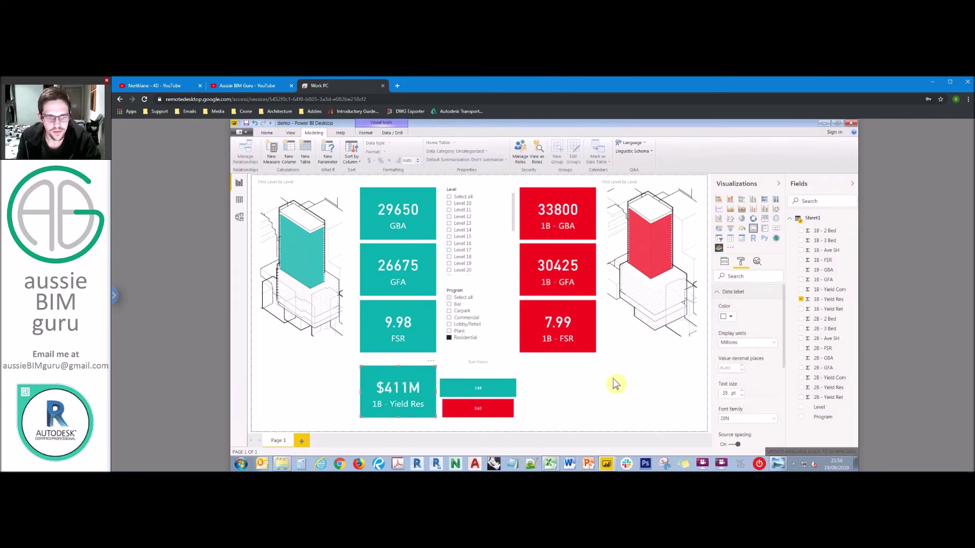
{"action": "left_click", "coordinate": [611, 402]}
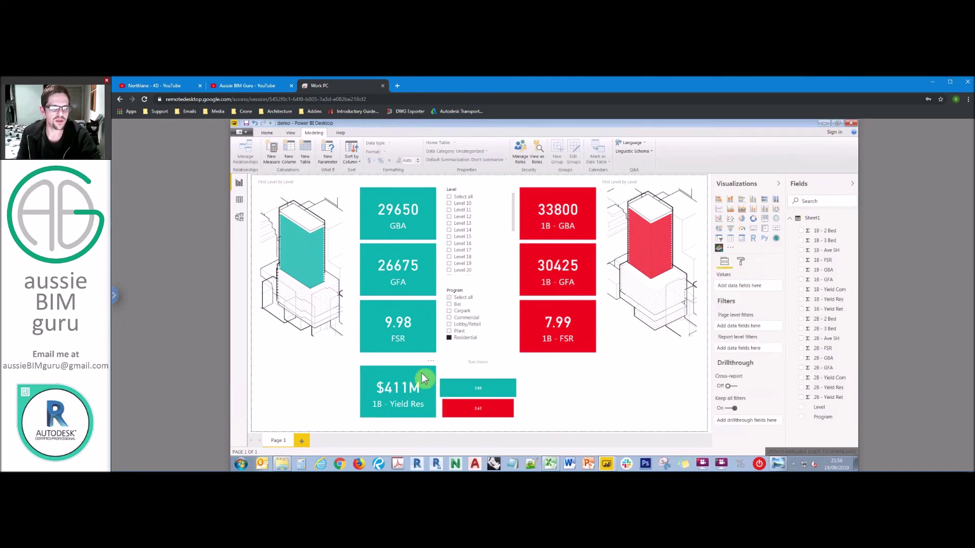
Step: Duplicate the 1B - Yield Res card, place the copy below the red 1B - FSR card and replace its field with 2B - Yield Res
{"action": "left_click", "coordinate": [413, 370]}
{"action": "key", "text": "ctrl+c"}
{"action": "key", "text": "ctrl+v"}
{"action": "left_click_drag", "start_coordinate": [414, 382], "coordinate": [570, 385]}
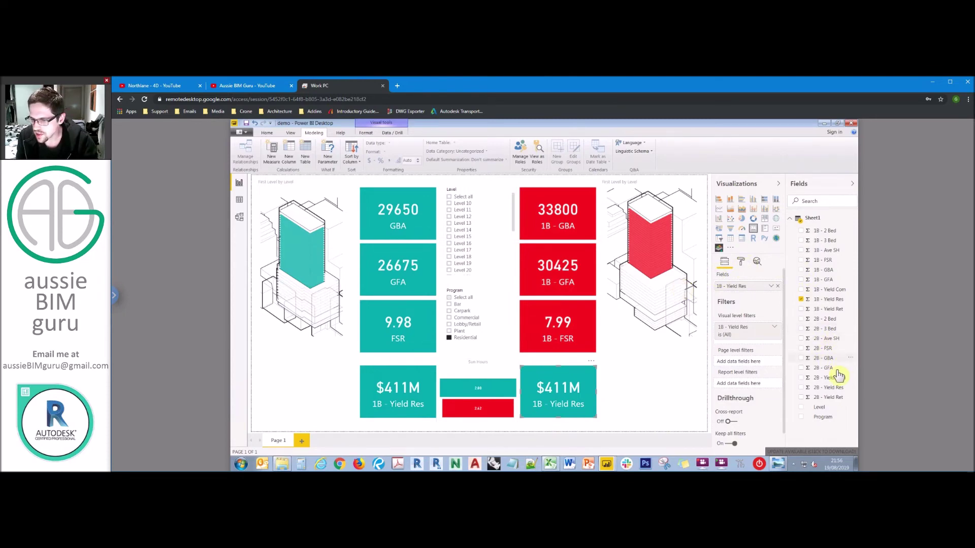
{"action": "left_click_drag", "start_coordinate": [838, 389], "coordinate": [749, 290]}
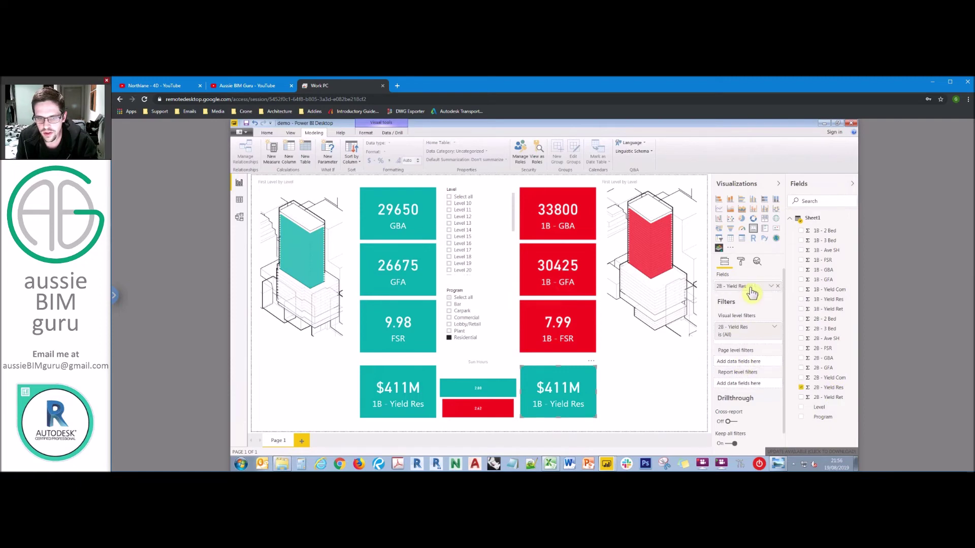
Step: Swap the two yield cards so 2B - Yield Res sits under the green column and 1B - Yield Res under the red, and filter to Level 16
{"action": "left_click_drag", "start_coordinate": [594, 373], "coordinate": [336, 375]}
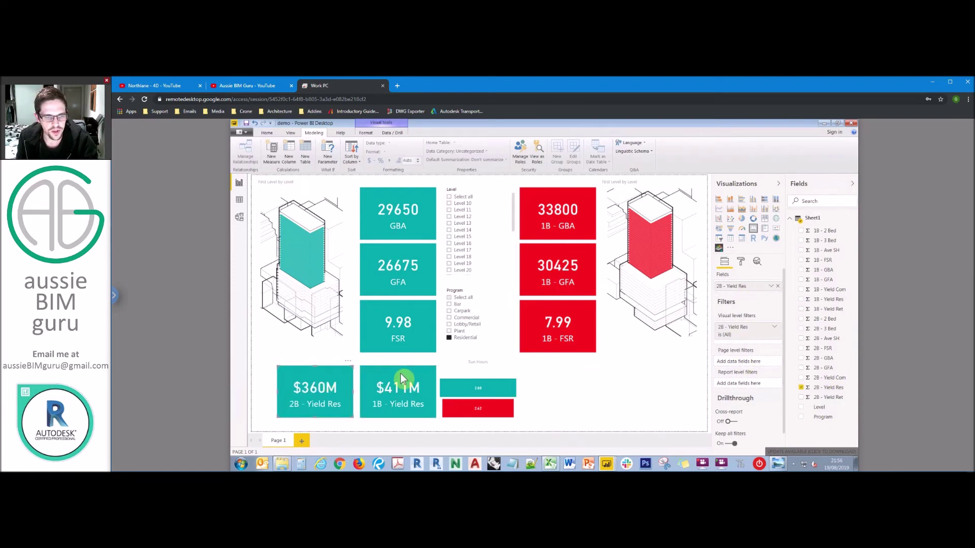
{"action": "left_click_drag", "start_coordinate": [418, 370], "coordinate": [571, 369]}
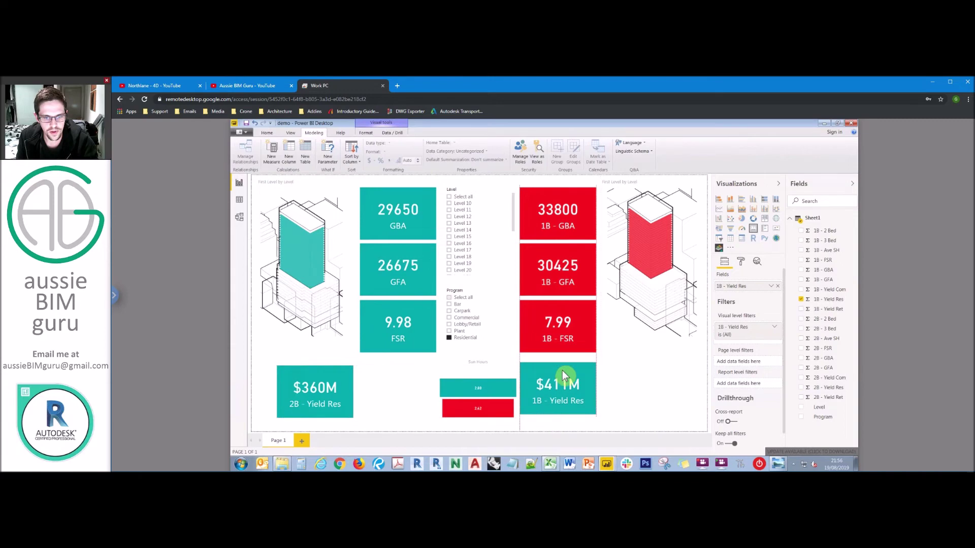
{"action": "left_click_drag", "start_coordinate": [343, 374], "coordinate": [427, 375]}
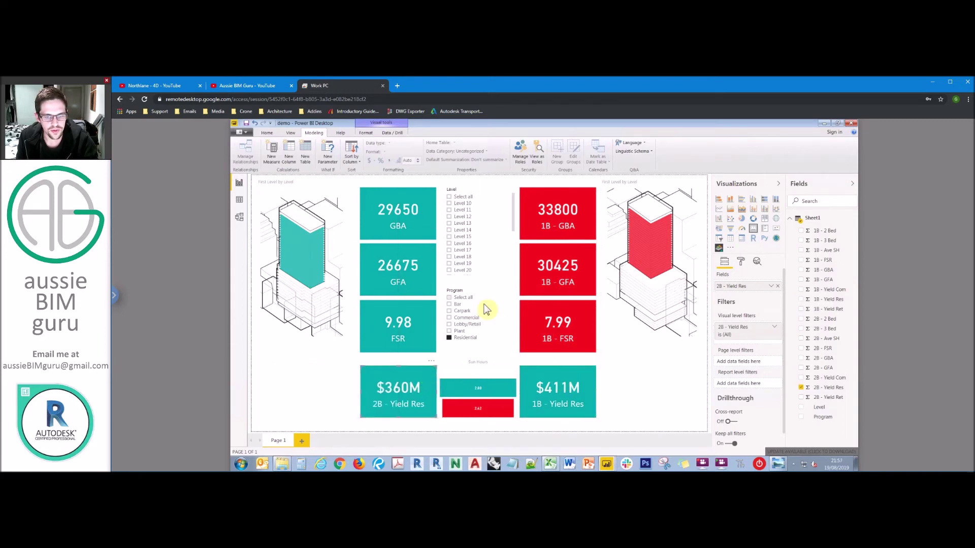
{"action": "left_click", "coordinate": [449, 244]}
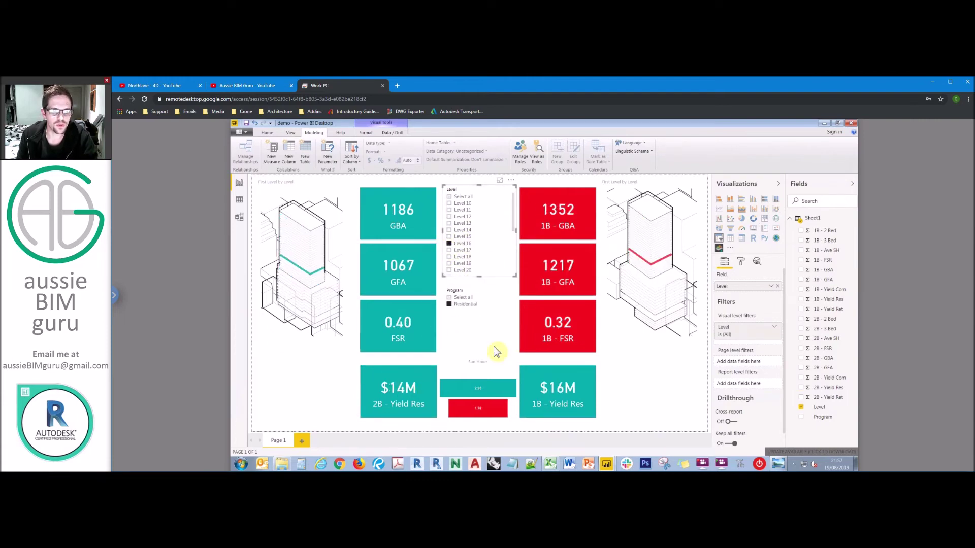
Step: Set the background color of the 1B - Yield Res card to the recently used red
{"action": "left_click", "coordinate": [560, 372]}
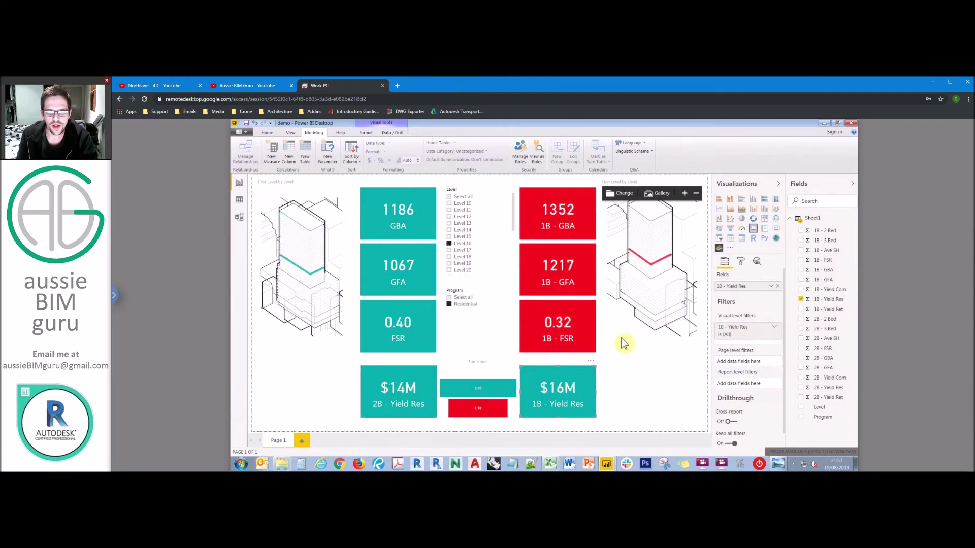
{"action": "left_click", "coordinate": [740, 262]}
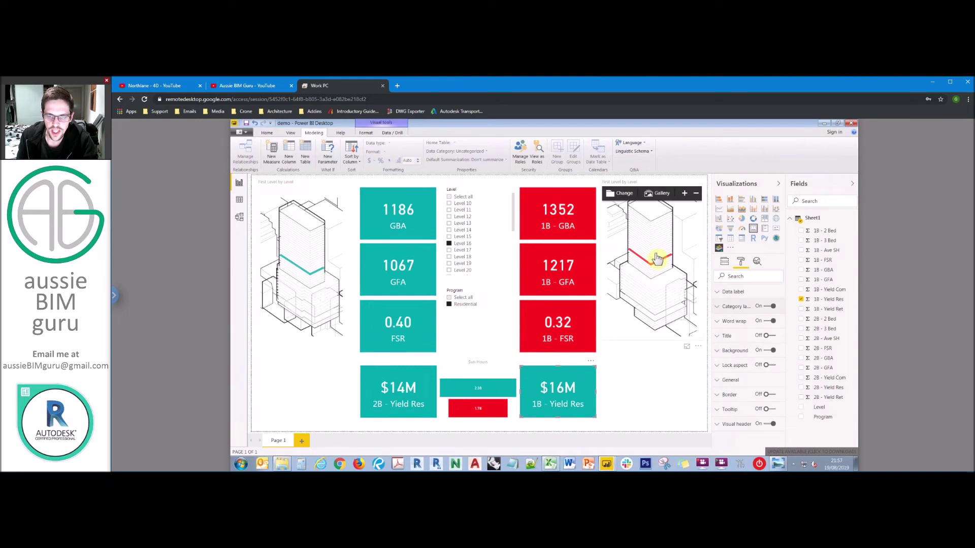
{"action": "left_click", "coordinate": [717, 306]}
{"action": "left_click", "coordinate": [717, 306]}
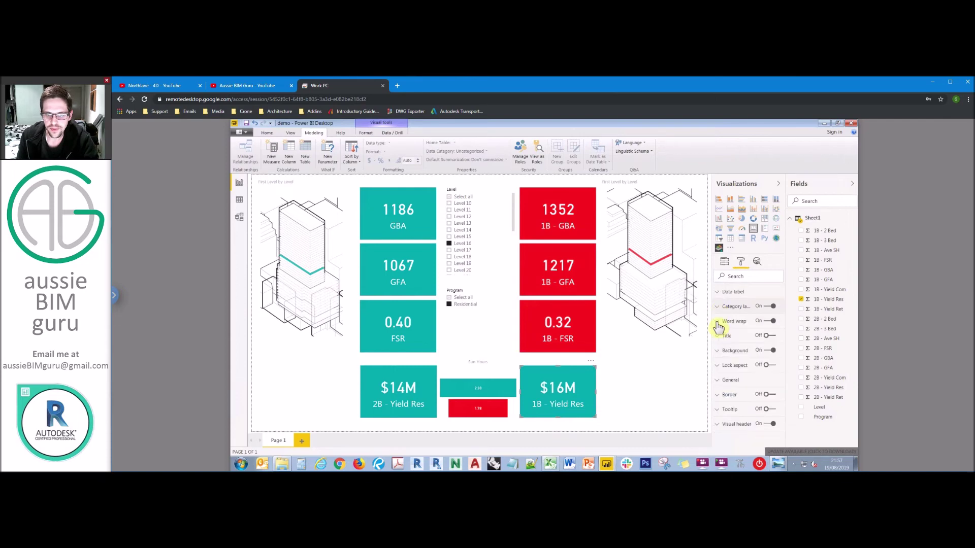
{"action": "left_click", "coordinate": [717, 350]}
{"action": "left_click", "coordinate": [731, 376]}
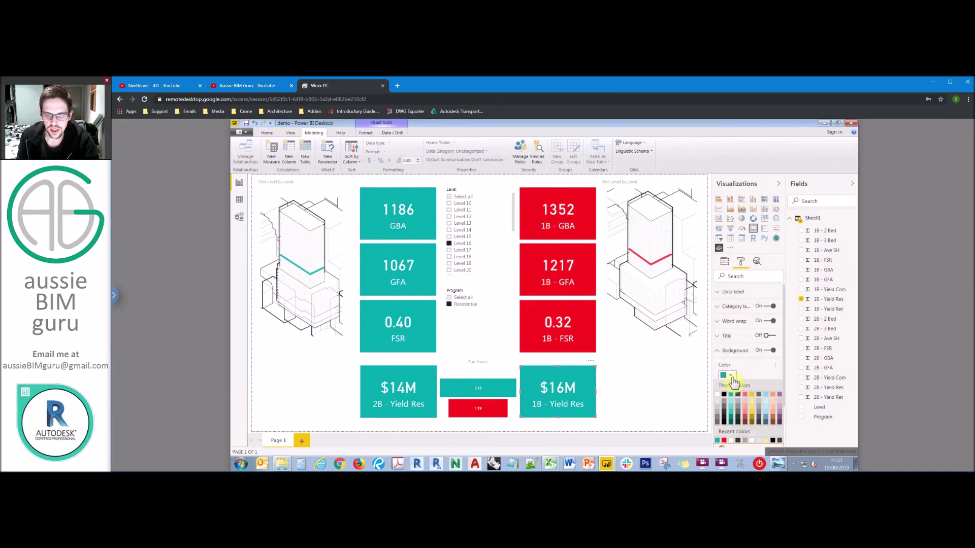
{"action": "left_click", "coordinate": [724, 441]}
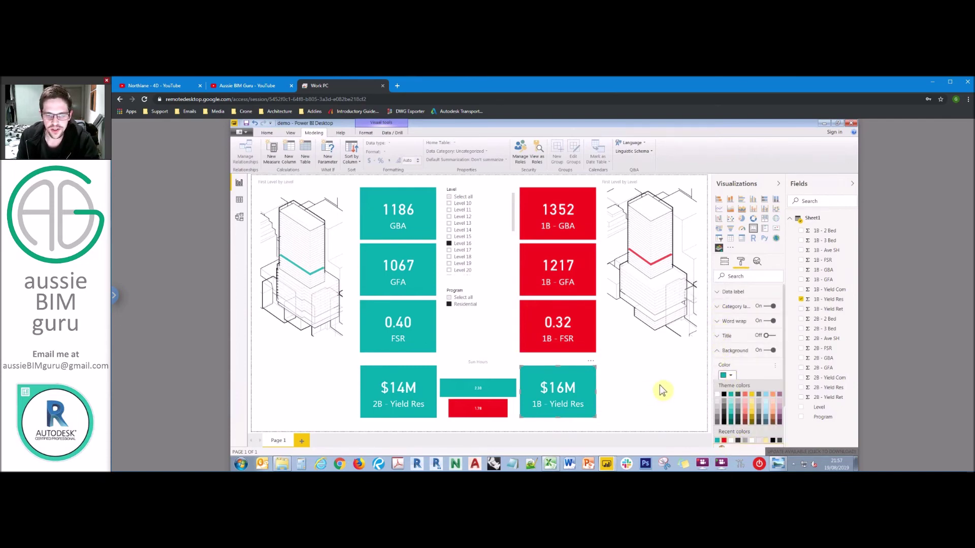
{"action": "left_click", "coordinate": [660, 391]}
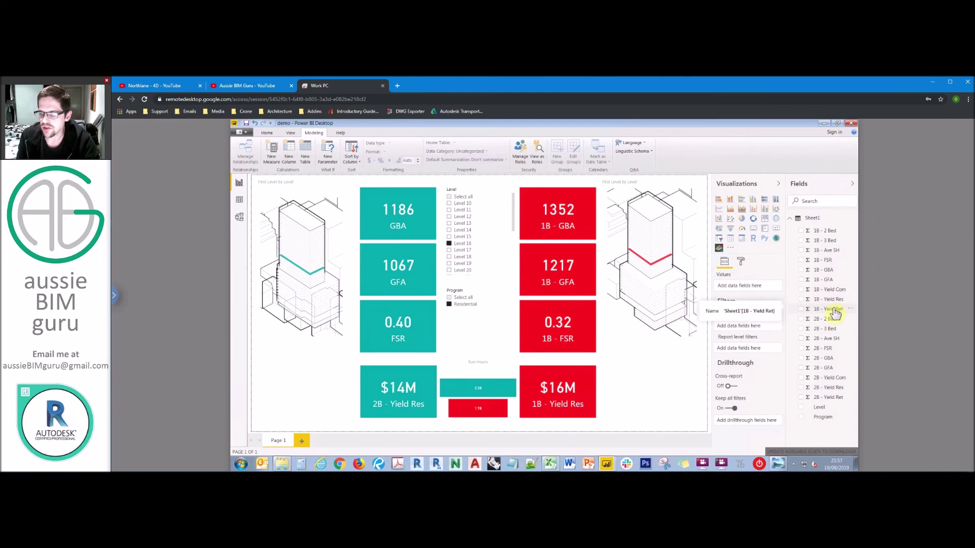
Step: Create an Addition quick measure on Sheet1 with 1B - Yield Com as base value and 1B - Yield Ret as value to add
{"action": "right_click", "coordinate": [815, 221]}
{"action": "left_click", "coordinate": [825, 246]}
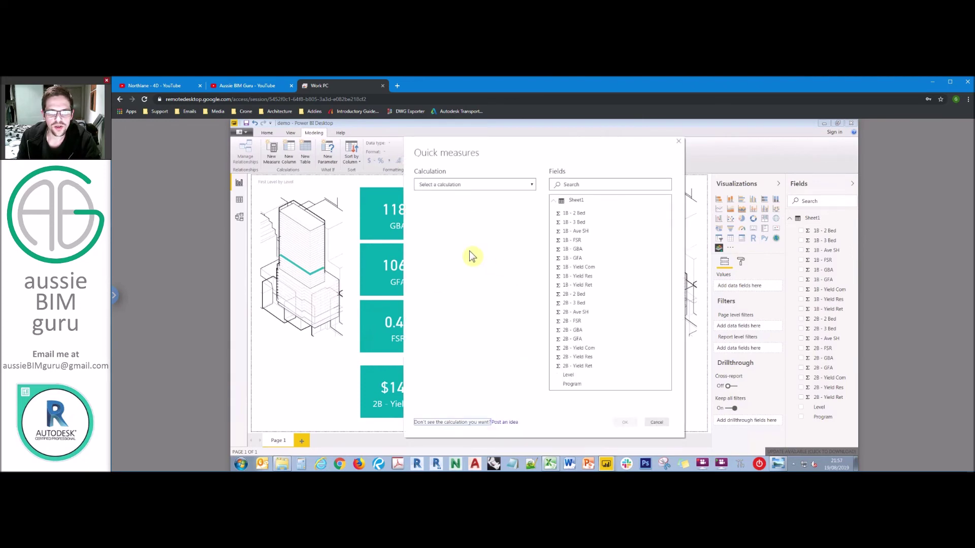
{"action": "left_click", "coordinate": [532, 185]}
{"action": "left_click_drag", "start_coordinate": [532, 206], "coordinate": [528, 270]}
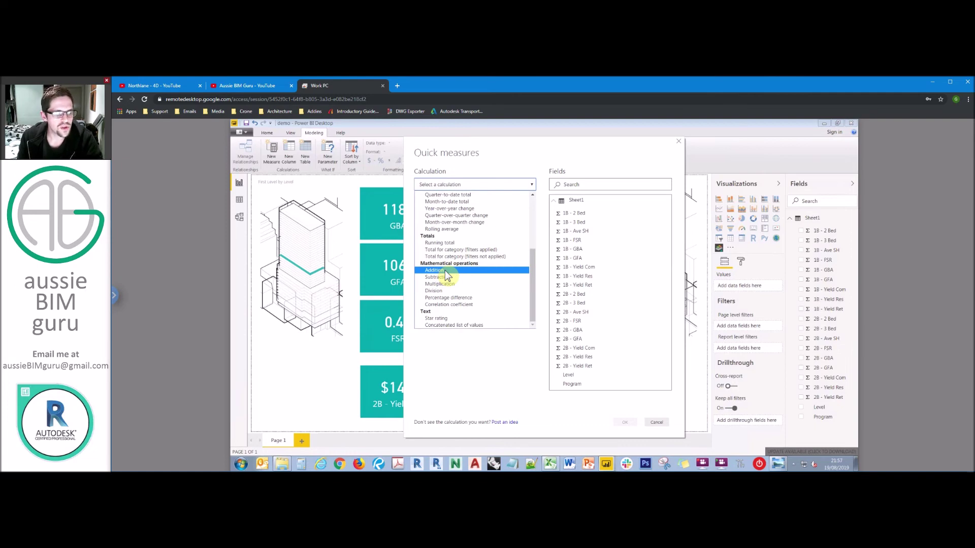
{"action": "left_click", "coordinate": [450, 269]}
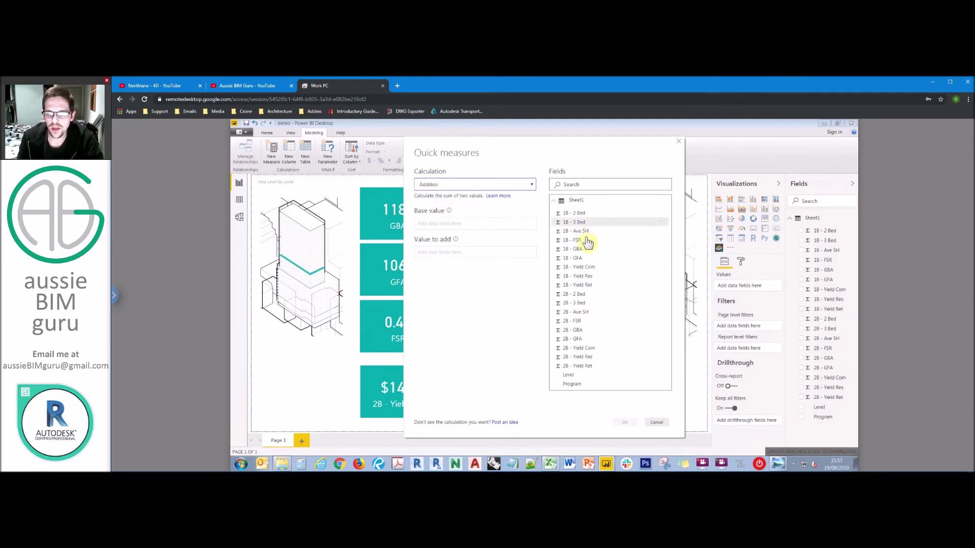
{"action": "left_click_drag", "start_coordinate": [592, 269], "coordinate": [496, 228]}
{"action": "left_click_drag", "start_coordinate": [595, 285], "coordinate": [479, 252]}
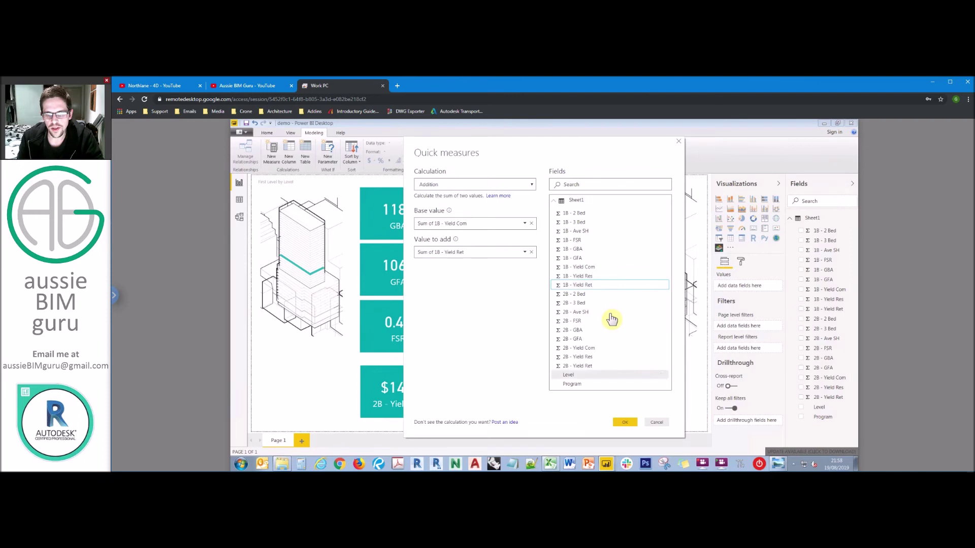
{"action": "left_click", "coordinate": [625, 421]}
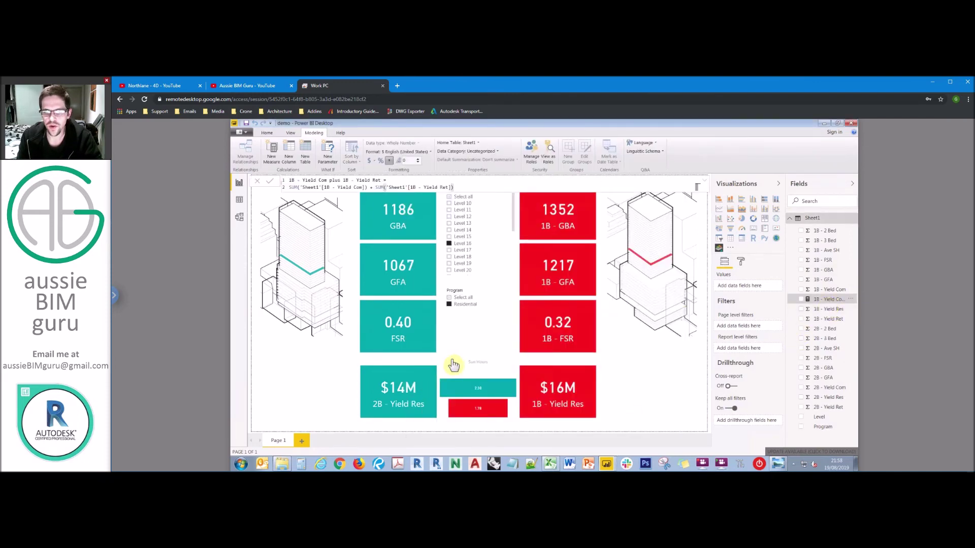
Step: Duplicate the 1B - Yield Res card, place the copy below the red building map and replace its field with the combined 1B yield measure
{"action": "left_click", "coordinate": [425, 375]}
{"action": "left_click", "coordinate": [576, 373]}
{"action": "key", "text": "ctrl+c"}
{"action": "key", "text": "ctrl+v"}
{"action": "left_click_drag", "start_coordinate": [578, 376], "coordinate": [665, 370]}
{"action": "left_click_drag", "start_coordinate": [826, 298], "coordinate": [769, 292]}
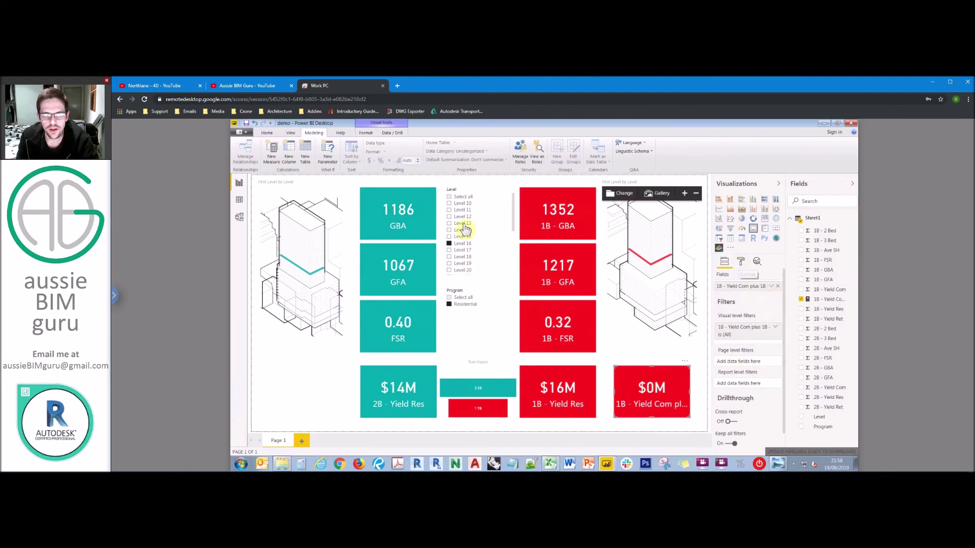
Step: Clear the Level and Program filters, and set the combined 1B yield card's data label to 2 decimal places
{"action": "left_click", "coordinate": [450, 198]}
{"action": "left_click", "coordinate": [450, 298]}
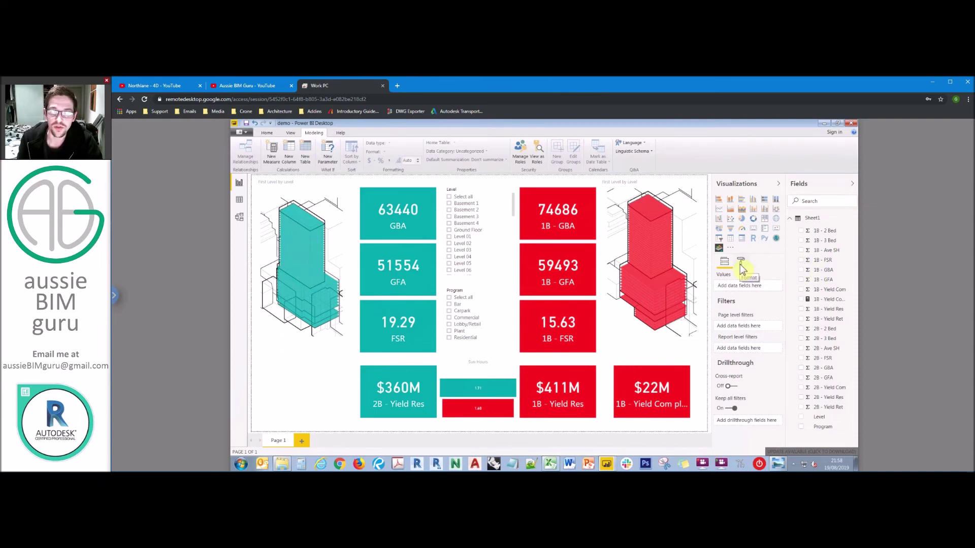
{"action": "left_click", "coordinate": [681, 378]}
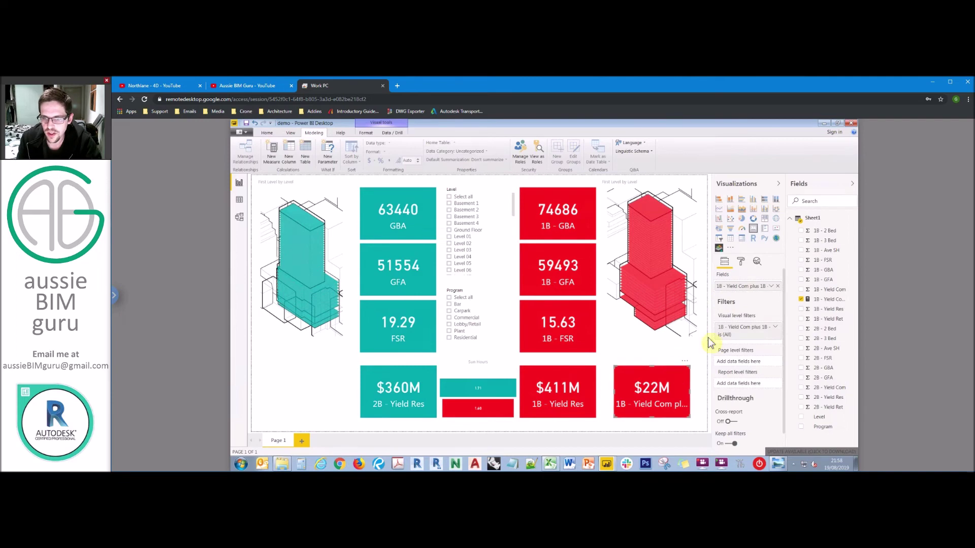
{"action": "left_click", "coordinate": [741, 262]}
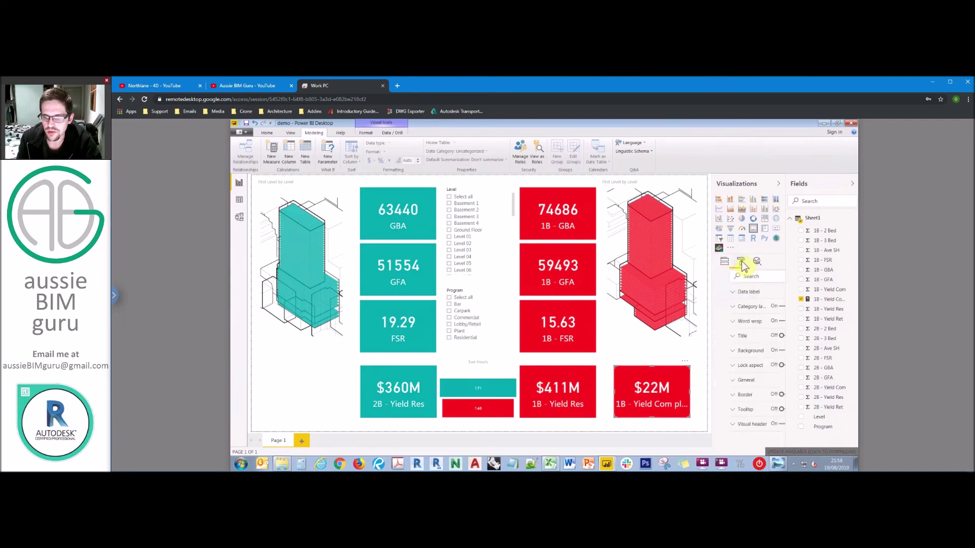
{"action": "left_click", "coordinate": [718, 294]}
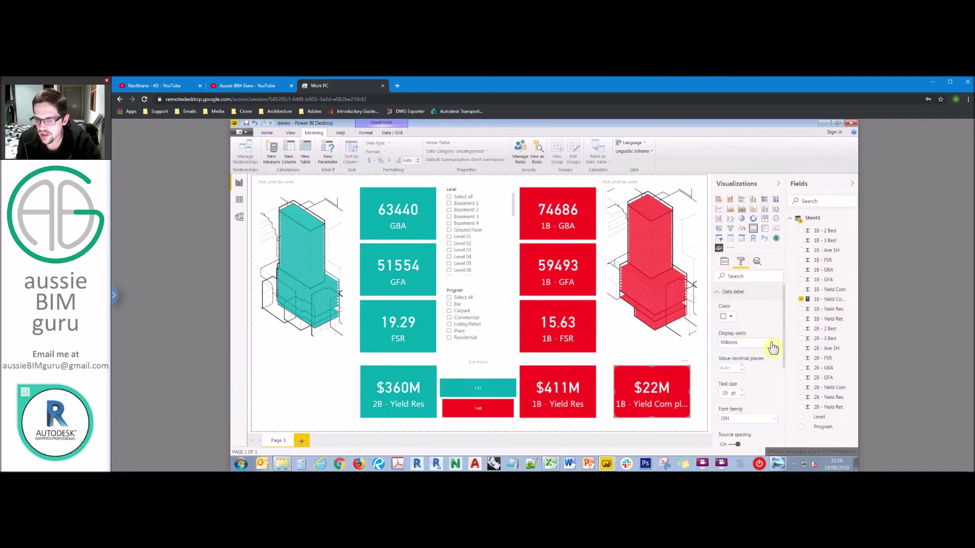
{"action": "left_click", "coordinate": [742, 365]}
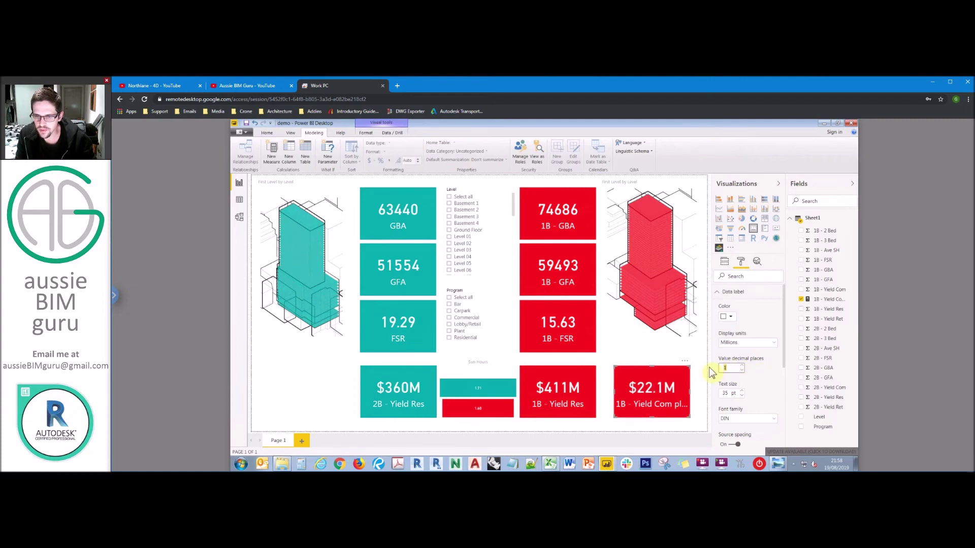
{"action": "left_click", "coordinate": [630, 361]}
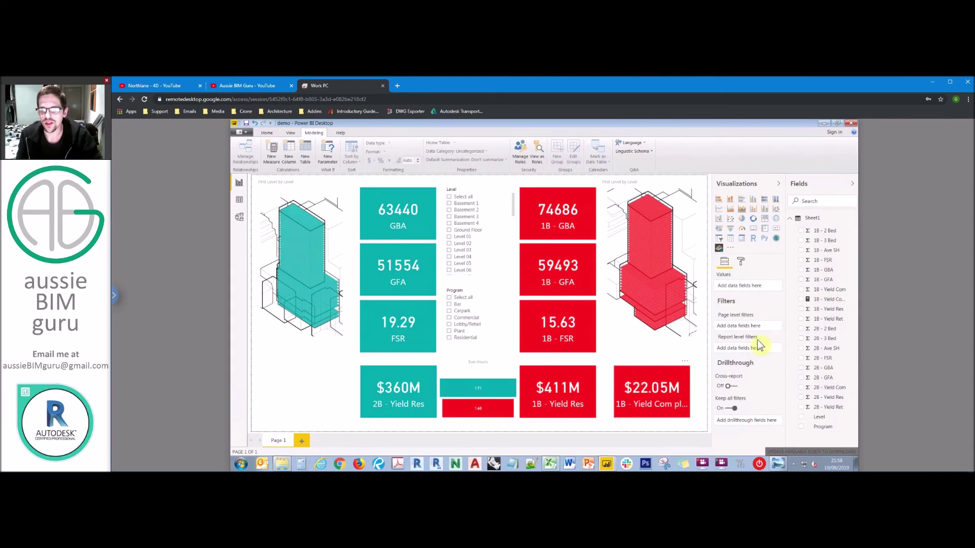
Step: Create an Addition quick measure with 2B - Yield Com as base value and 2B - Yield Ret as value to add
{"action": "left_click_drag", "start_coordinate": [824, 250], "coordinate": [573, 304]}
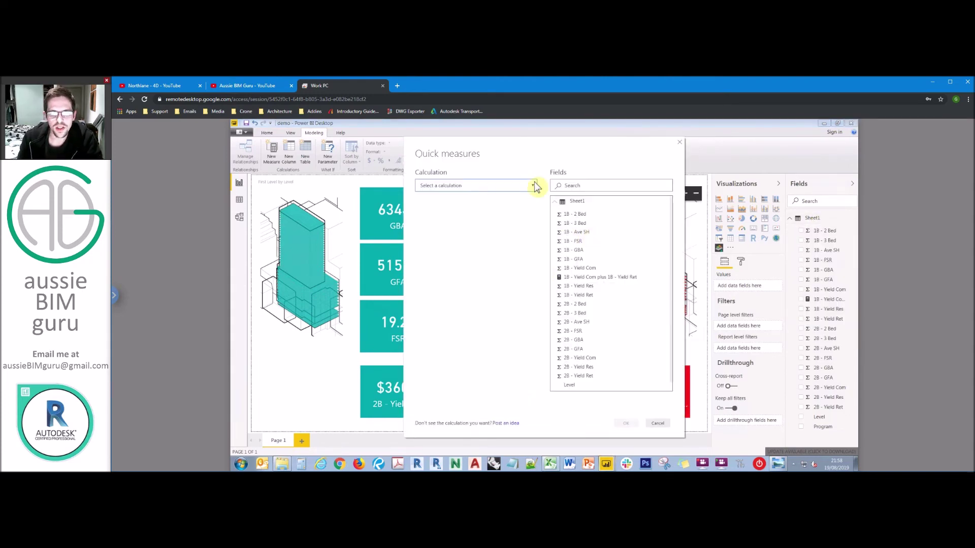
{"action": "left_click", "coordinate": [534, 189]}
{"action": "left_click_drag", "start_coordinate": [532, 217], "coordinate": [529, 287]}
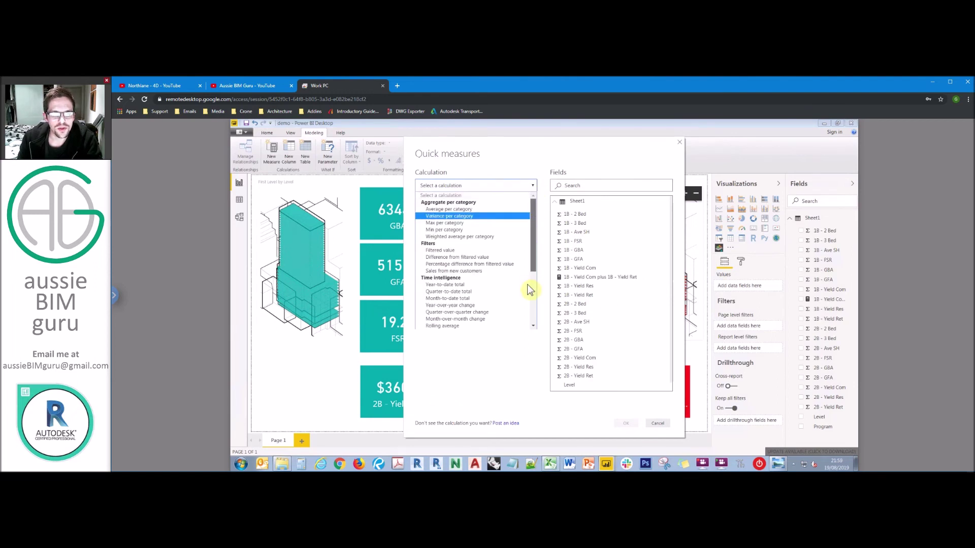
{"action": "left_click", "coordinate": [435, 271]}
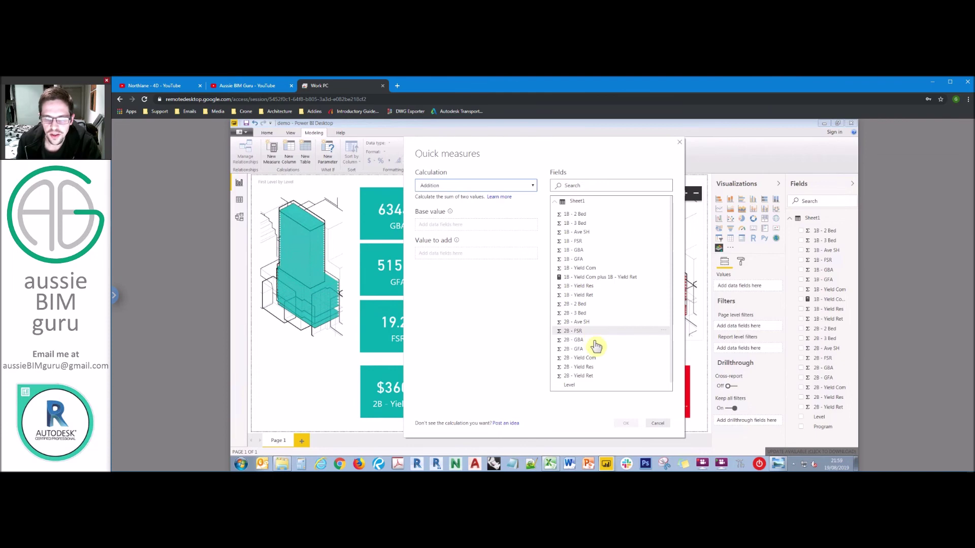
{"action": "left_click_drag", "start_coordinate": [602, 360], "coordinate": [496, 225]}
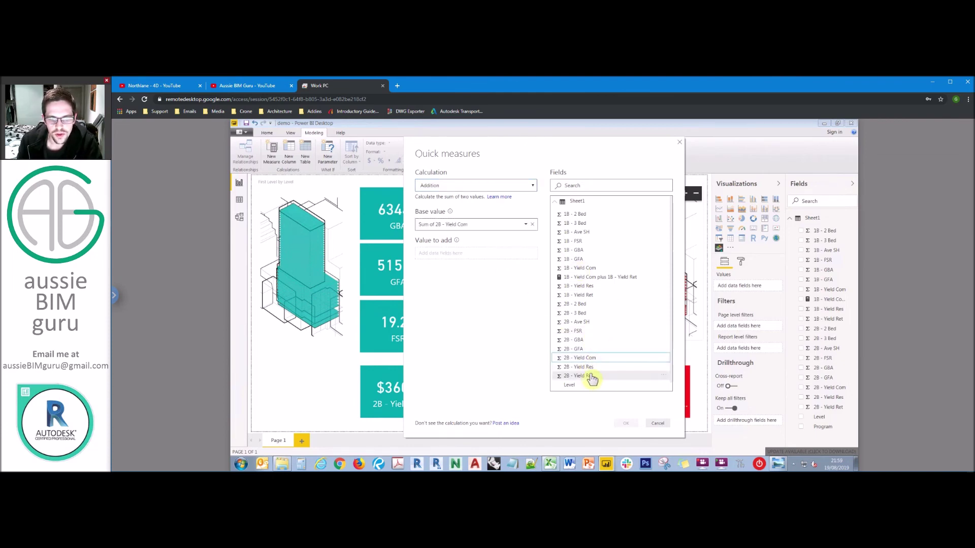
{"action": "left_click_drag", "start_coordinate": [595, 379], "coordinate": [482, 256]}
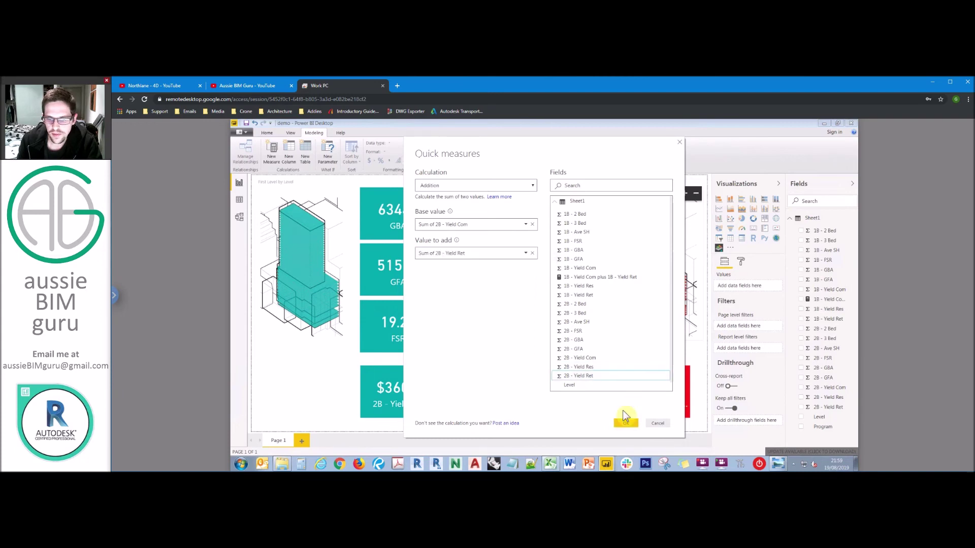
{"action": "left_click", "coordinate": [627, 424]}
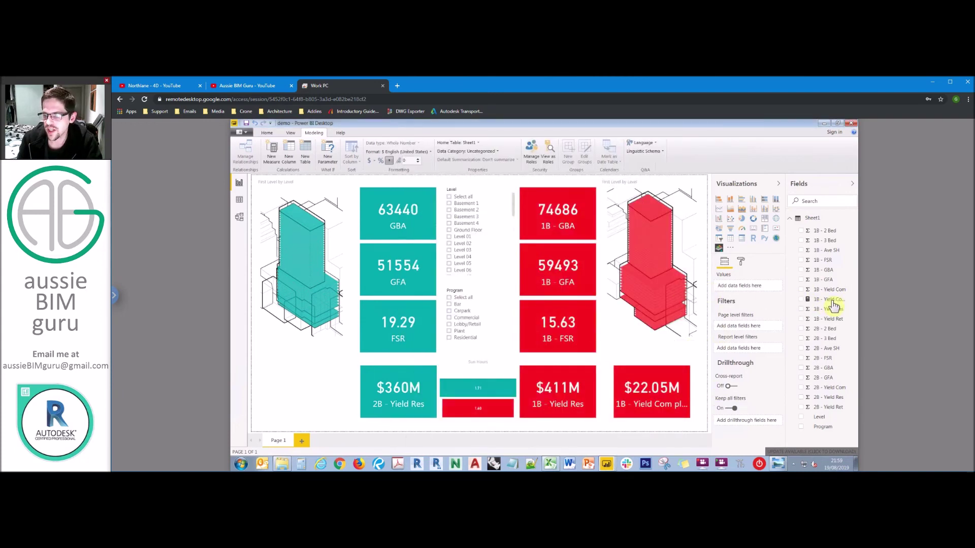
Step: Duplicate the combined 1B yield card, place the copy beside the 2B - Yield Res card and replace its field with the combined 2B yield measure
{"action": "left_click", "coordinate": [412, 370]}
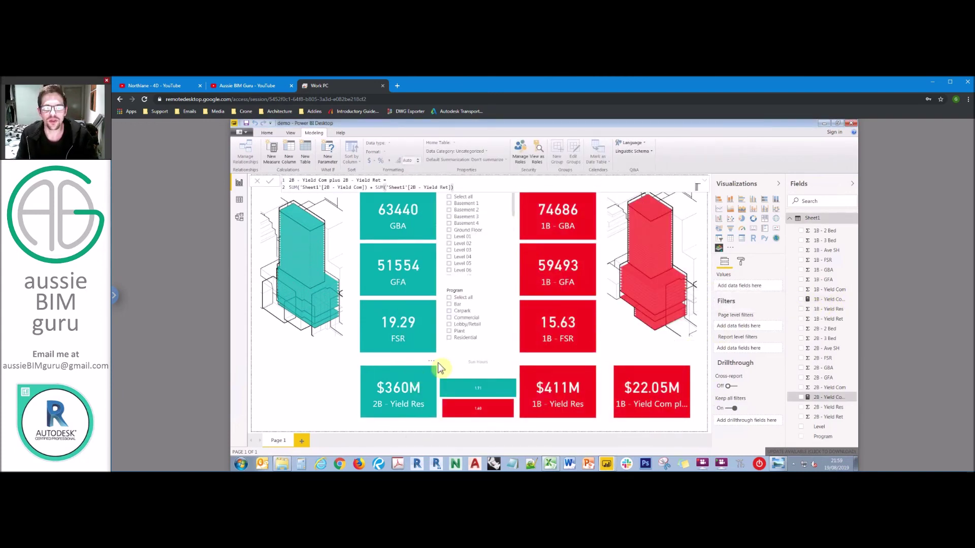
{"action": "left_click", "coordinate": [620, 375]}
{"action": "key", "text": "ctrl+c"}
{"action": "key", "text": "ctrl+v"}
{"action": "left_click_drag", "start_coordinate": [314, 376], "coordinate": [301, 376]}
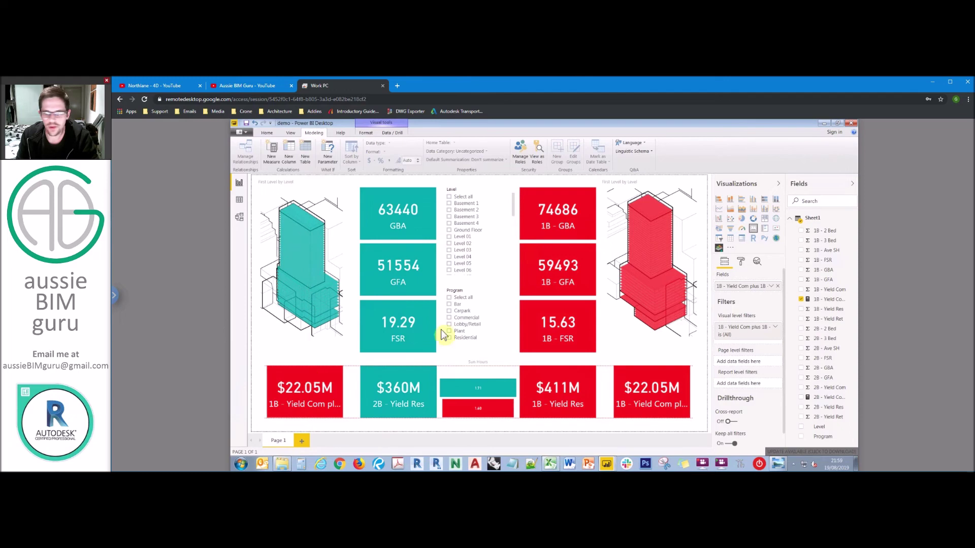
{"action": "left_click_drag", "start_coordinate": [831, 398], "coordinate": [742, 261]}
Step: Set the background color of the combined 2B yield card to the teal theme color
{"action": "left_click", "coordinate": [741, 262]}
{"action": "left_click", "coordinate": [734, 351]}
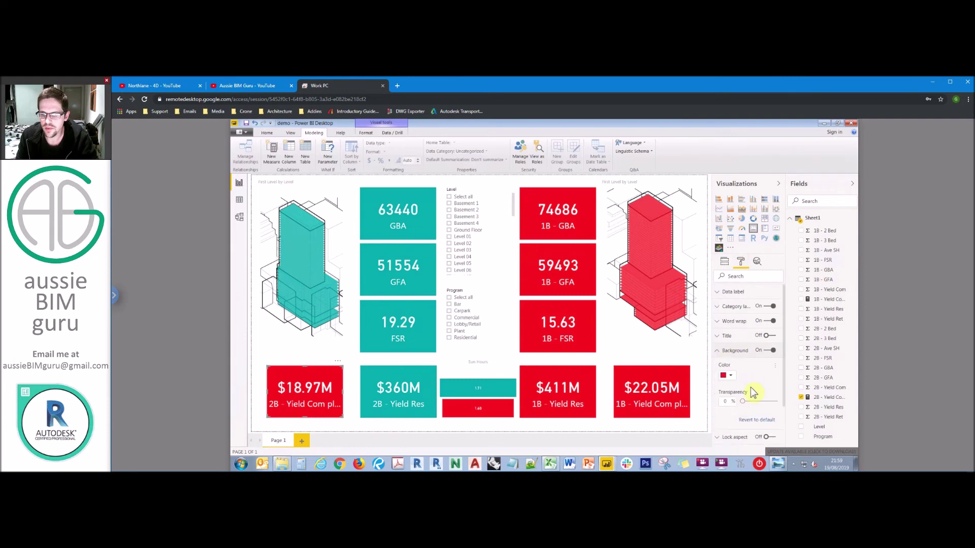
{"action": "left_click", "coordinate": [731, 378]}
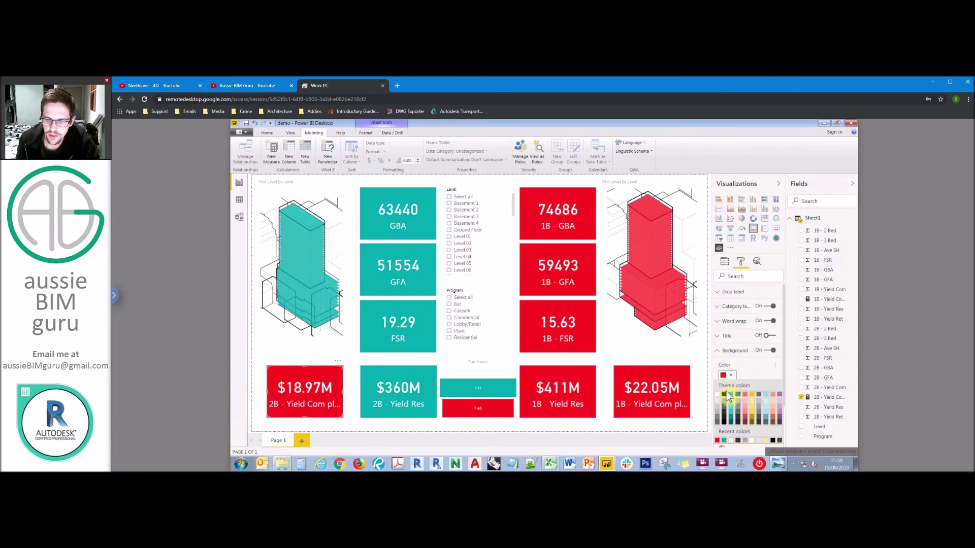
{"action": "left_click", "coordinate": [731, 396]}
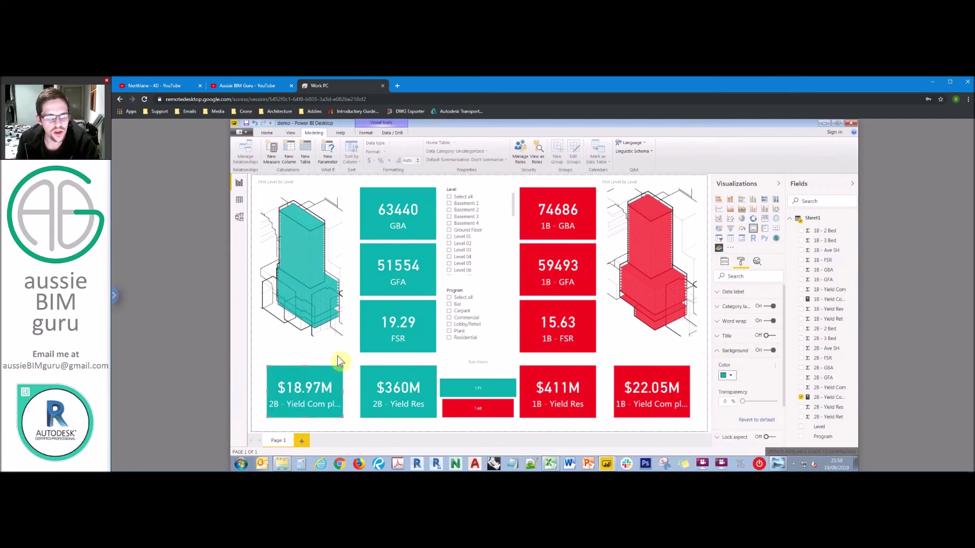
{"action": "left_click", "coordinate": [269, 354]}
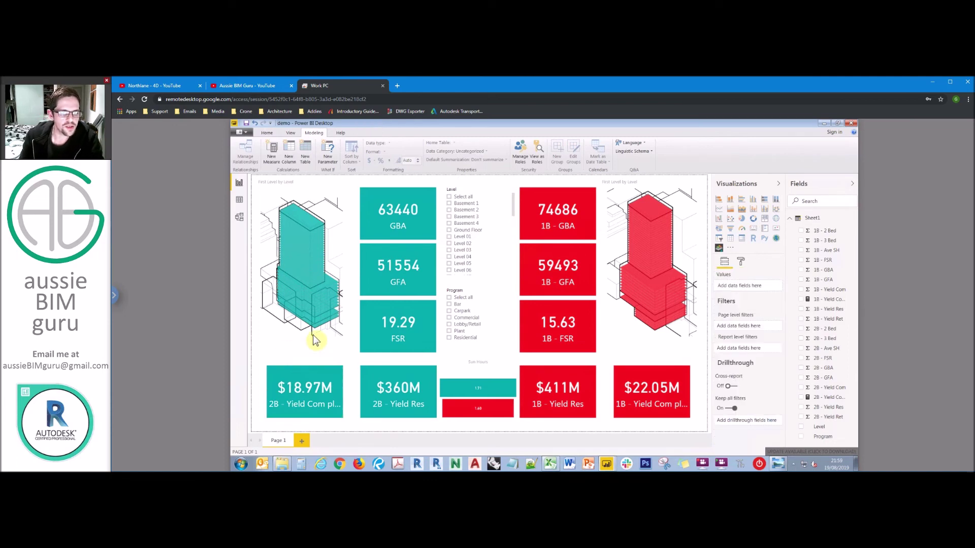
Step: Filter the report by Program in turn to Bar, Commercial, Lobby/Retail and Residential to compare both buildings' figures
{"action": "left_click", "coordinate": [450, 304]}
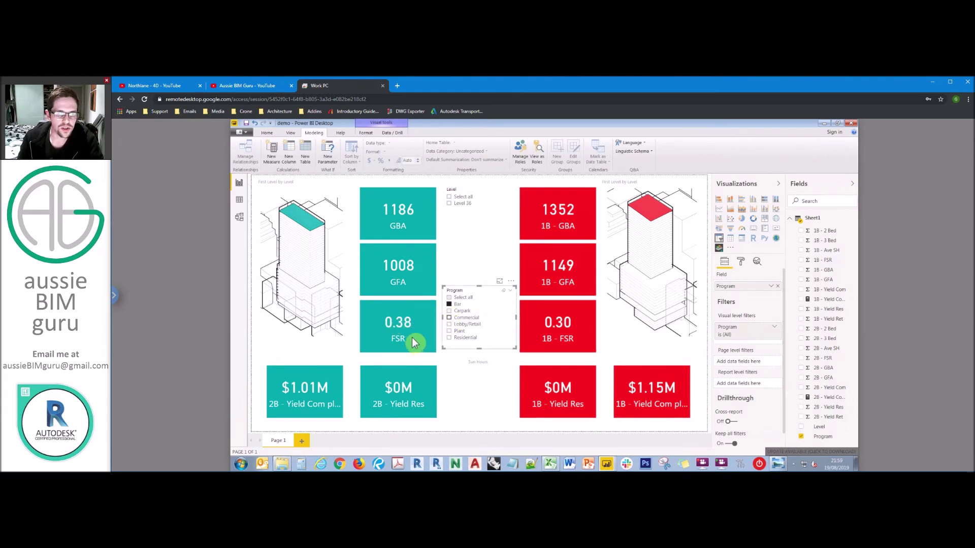
{"action": "left_click", "coordinate": [452, 319]}
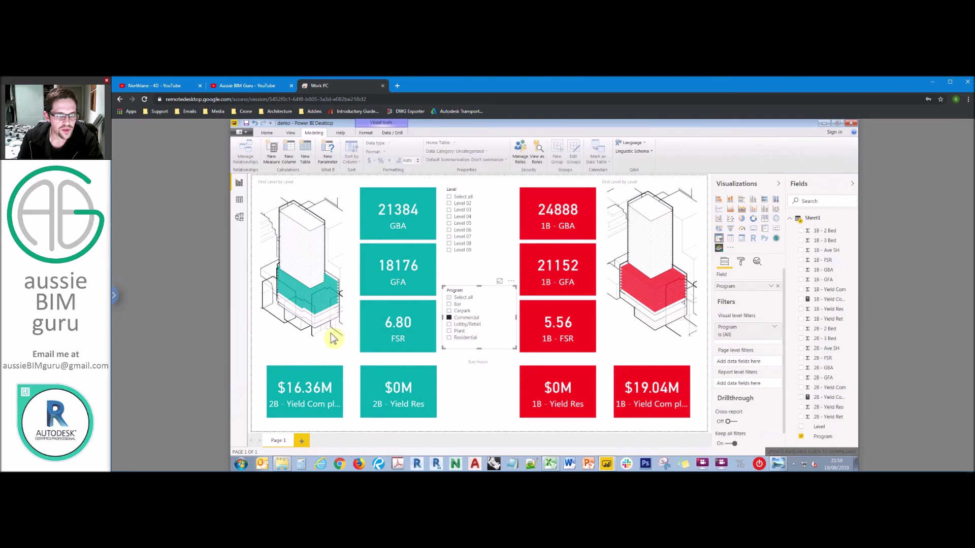
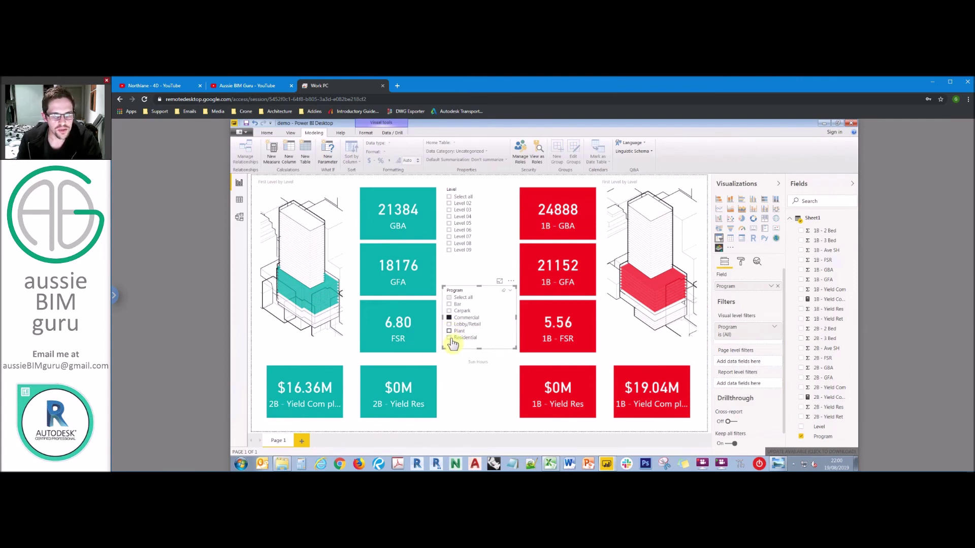
{"action": "left_click", "coordinate": [464, 325]}
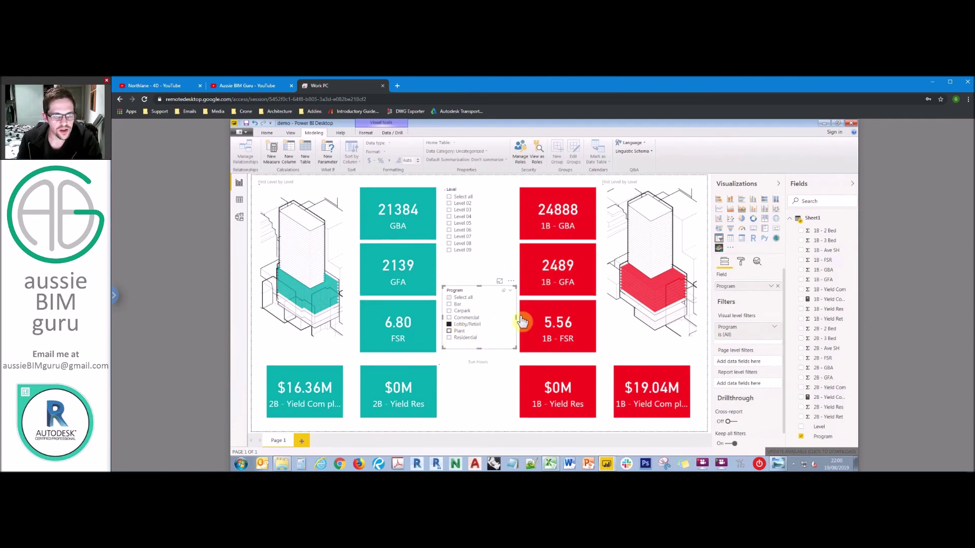
{"action": "left_click", "coordinate": [450, 338]}
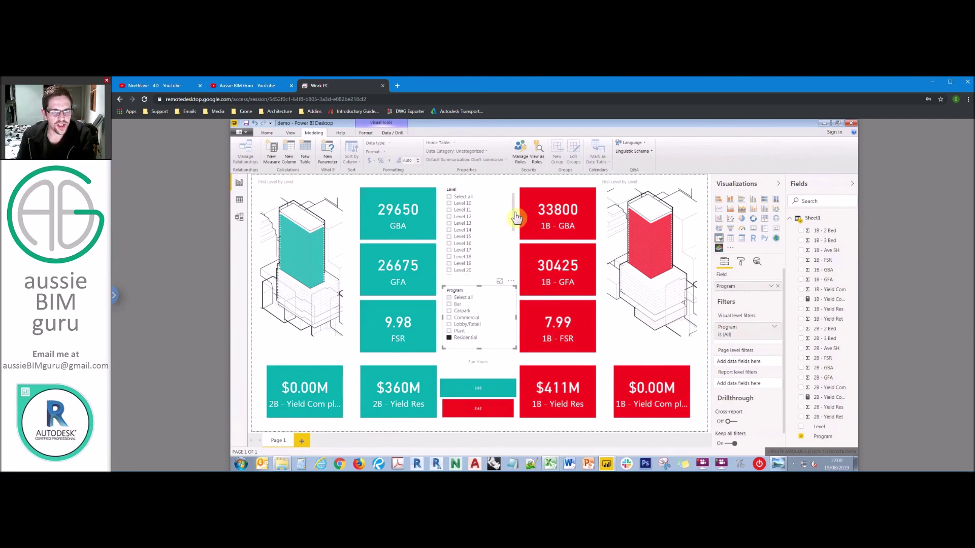
Step: Open the formatting options of the Sun Hours funnel chart
{"action": "left_click", "coordinate": [313, 247]}
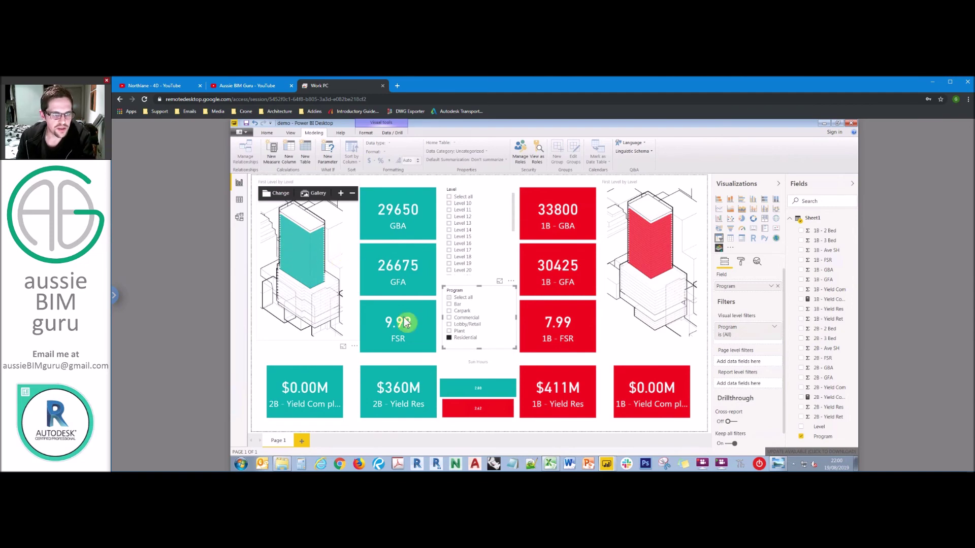
{"action": "left_click", "coordinate": [572, 383]}
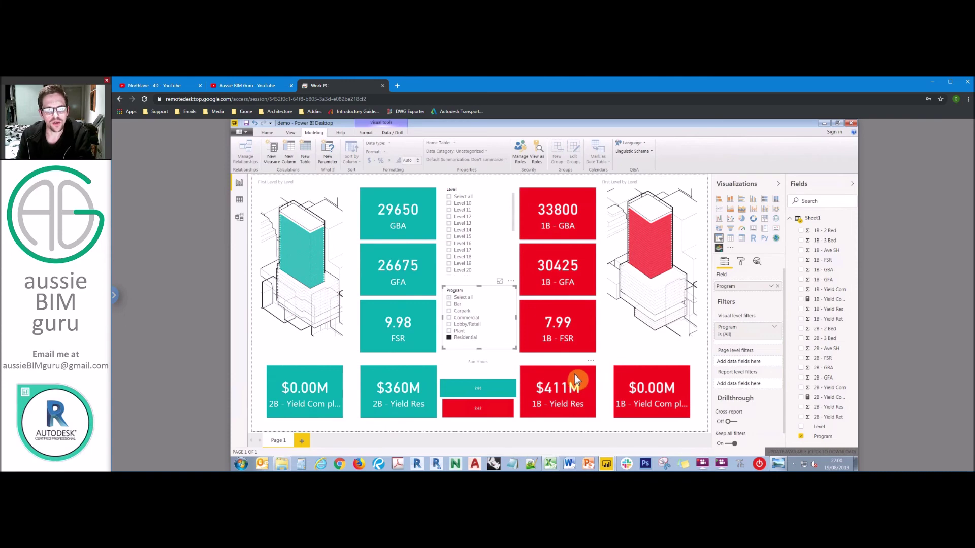
{"action": "left_click", "coordinate": [560, 274]}
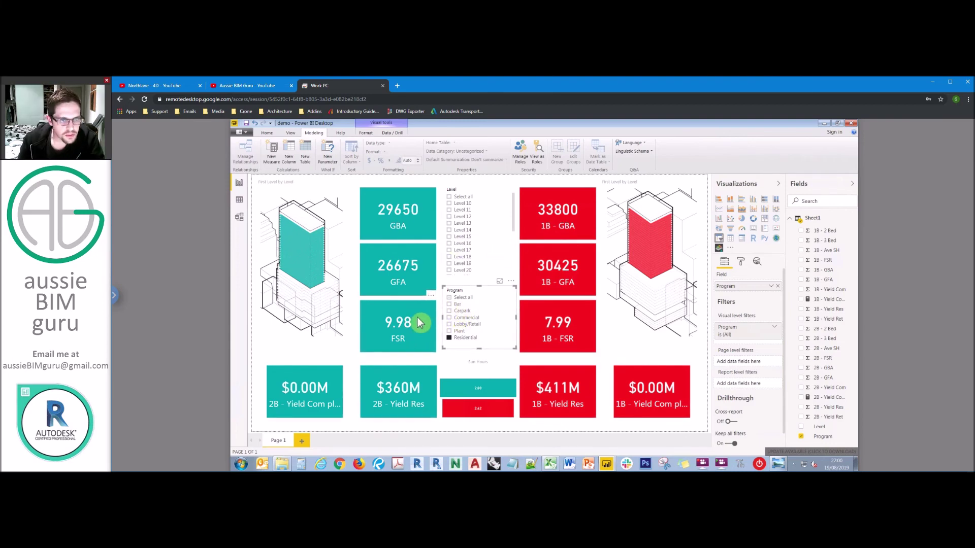
{"action": "left_click", "coordinate": [498, 370]}
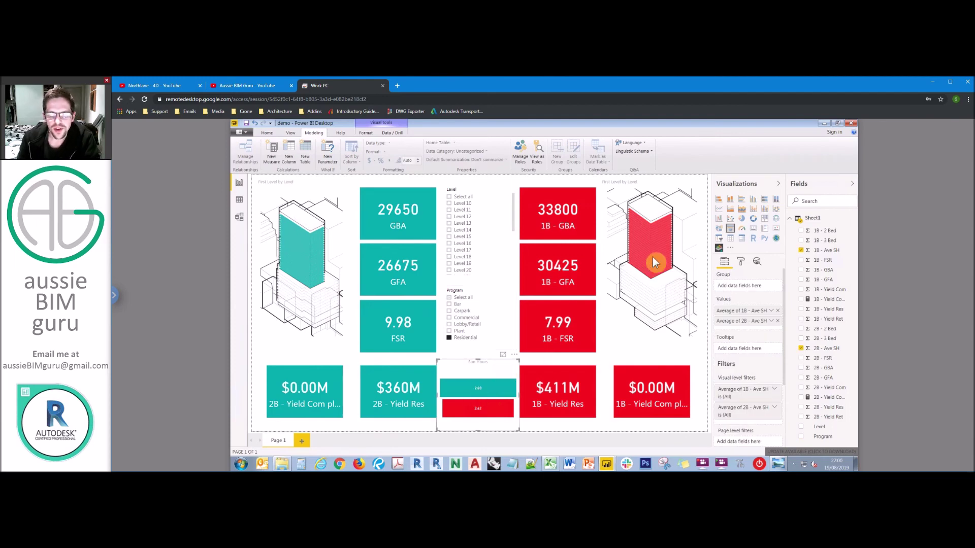
{"action": "left_click", "coordinate": [741, 263]}
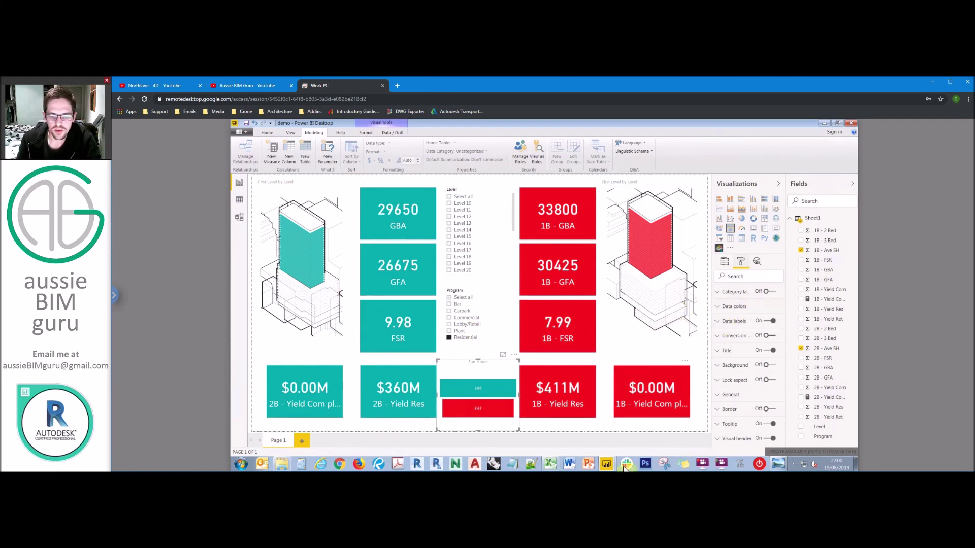
Step: Switch to the Final PBI Study report and filter Program in turn to Carpark, Lobby/Retail and Residential to review both options
{"action": "left_click", "coordinate": [607, 464]}
{"action": "left_click", "coordinate": [604, 449]}
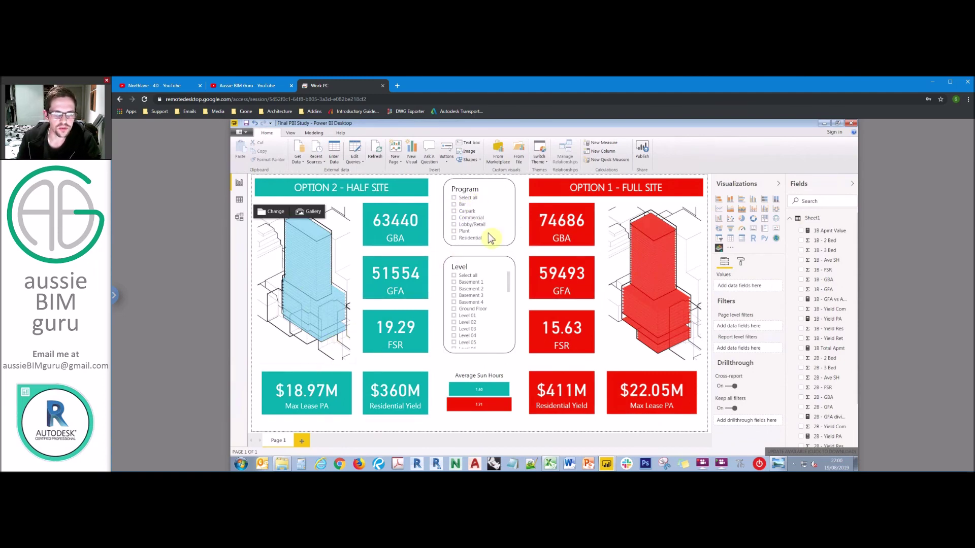
{"action": "left_click", "coordinate": [455, 212]}
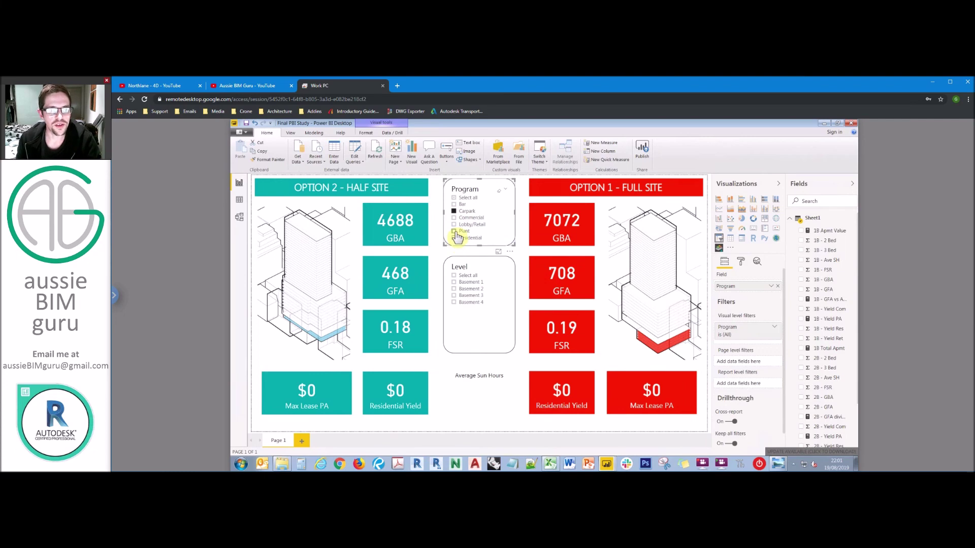
{"action": "left_click", "coordinate": [454, 225]}
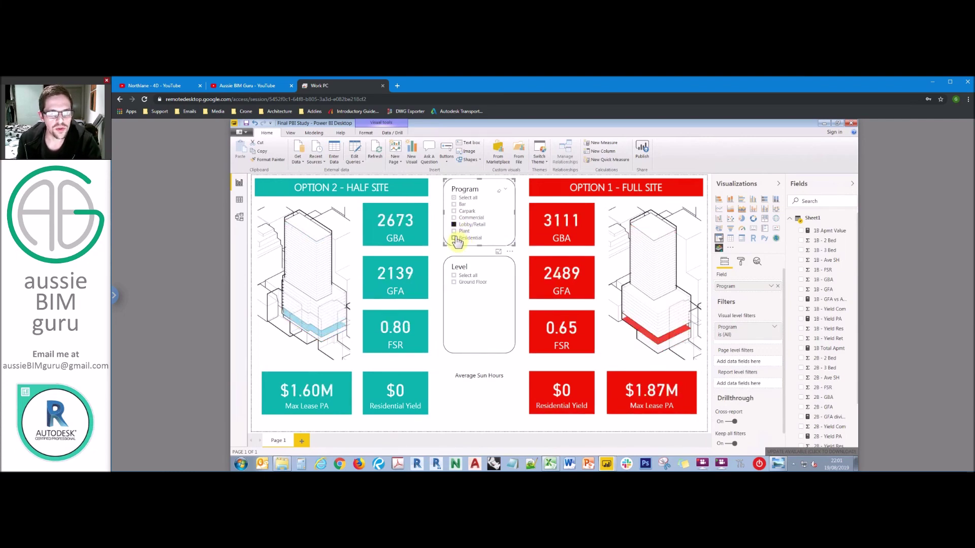
{"action": "left_click", "coordinate": [492, 237]}
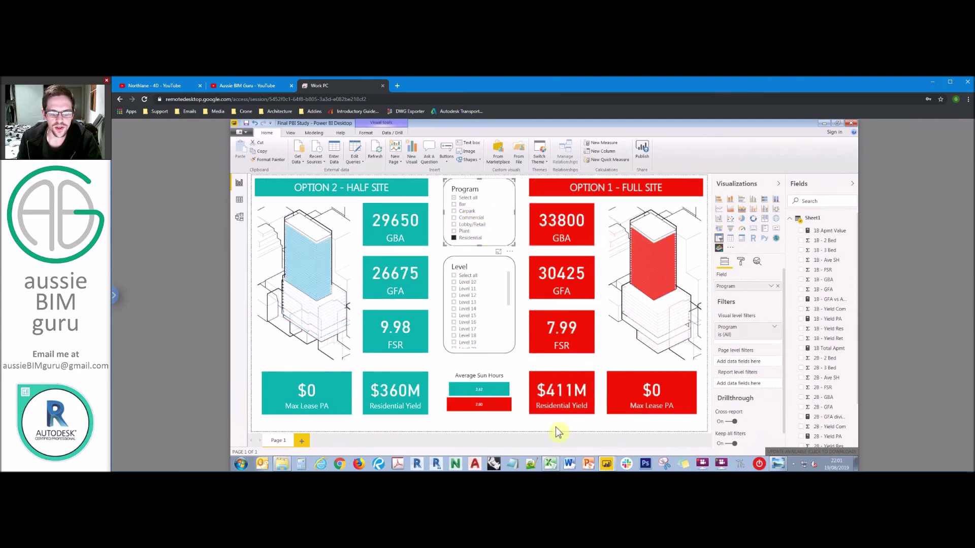
{"action": "right_click", "coordinate": [814, 222]}
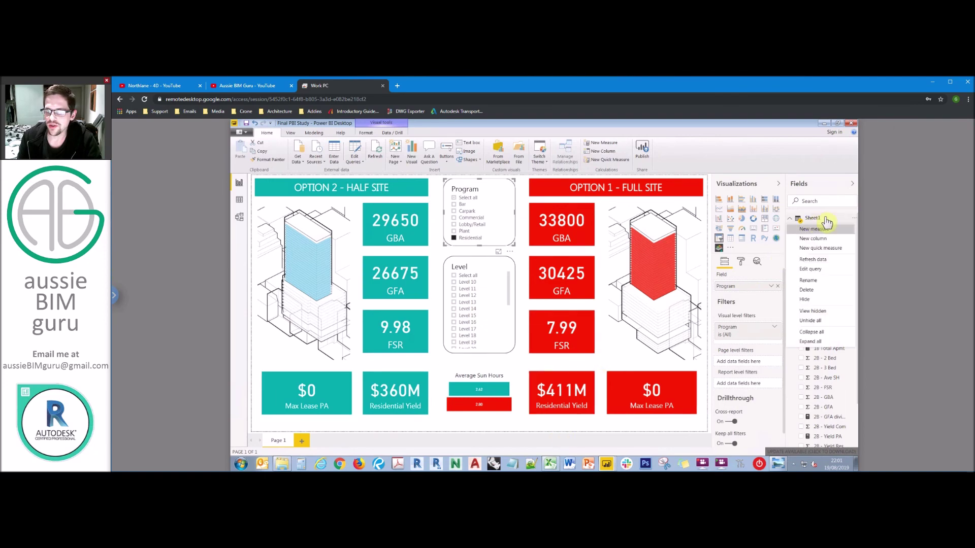
{"action": "left_click", "coordinate": [821, 261]}
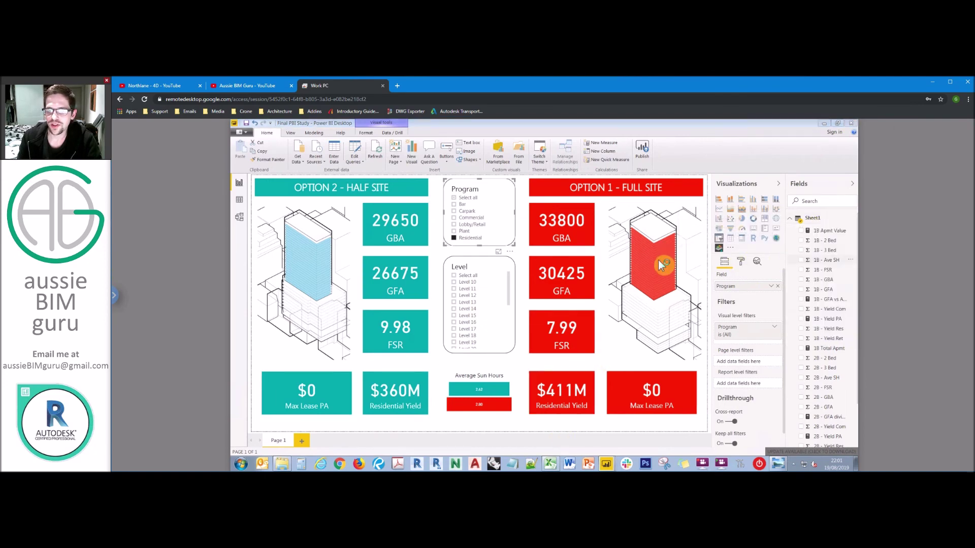